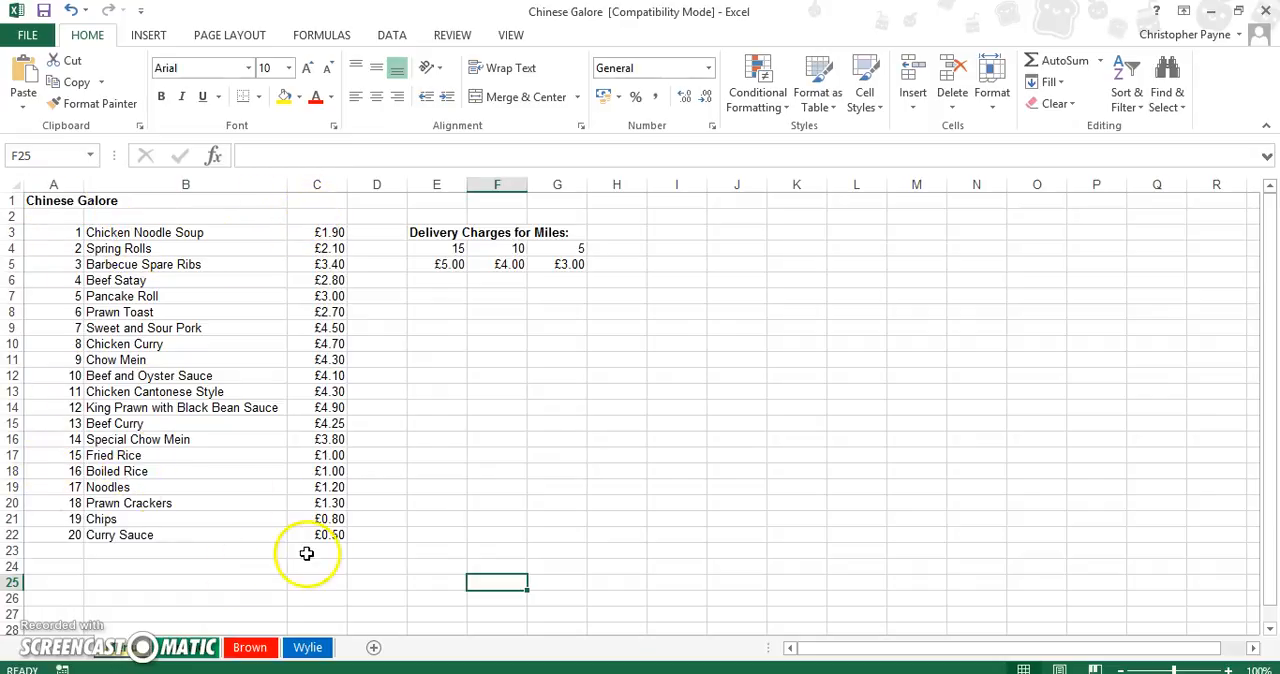
Look through the three customer order sheets and return to the Menu sheet.
{"action": "left_click", "coordinate": [166, 647]}
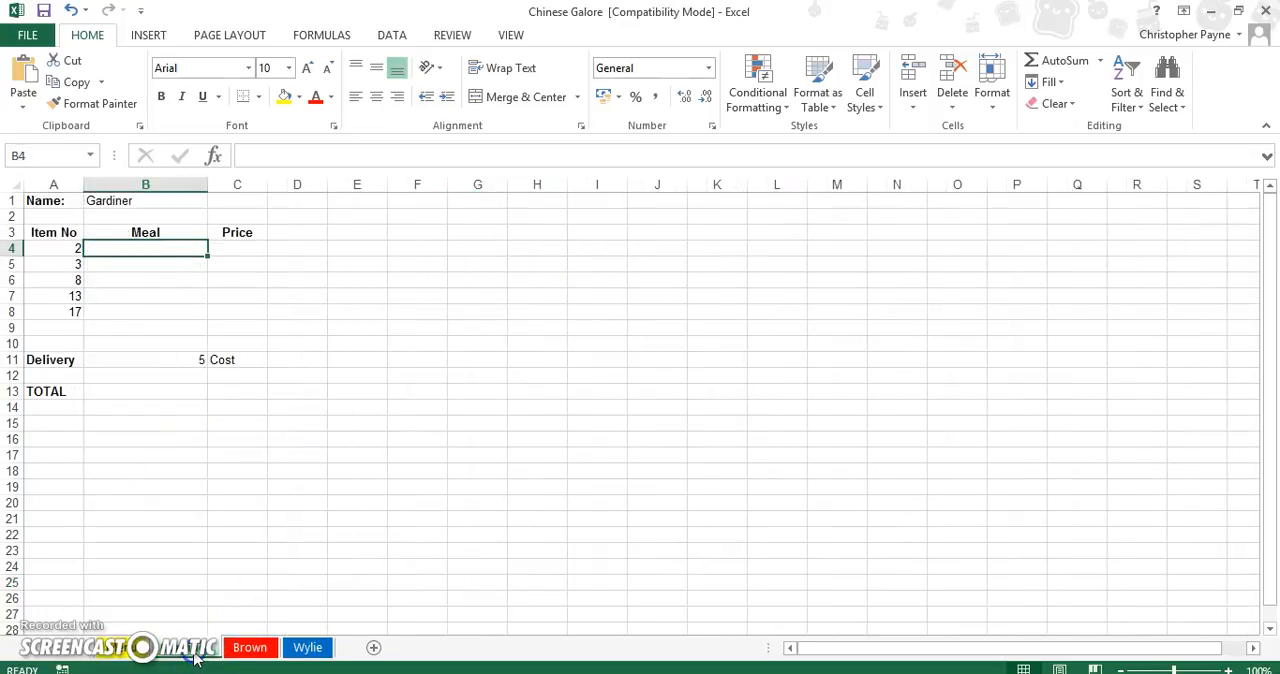
{"action": "left_click", "coordinate": [253, 647]}
{"action": "left_click", "coordinate": [305, 647]}
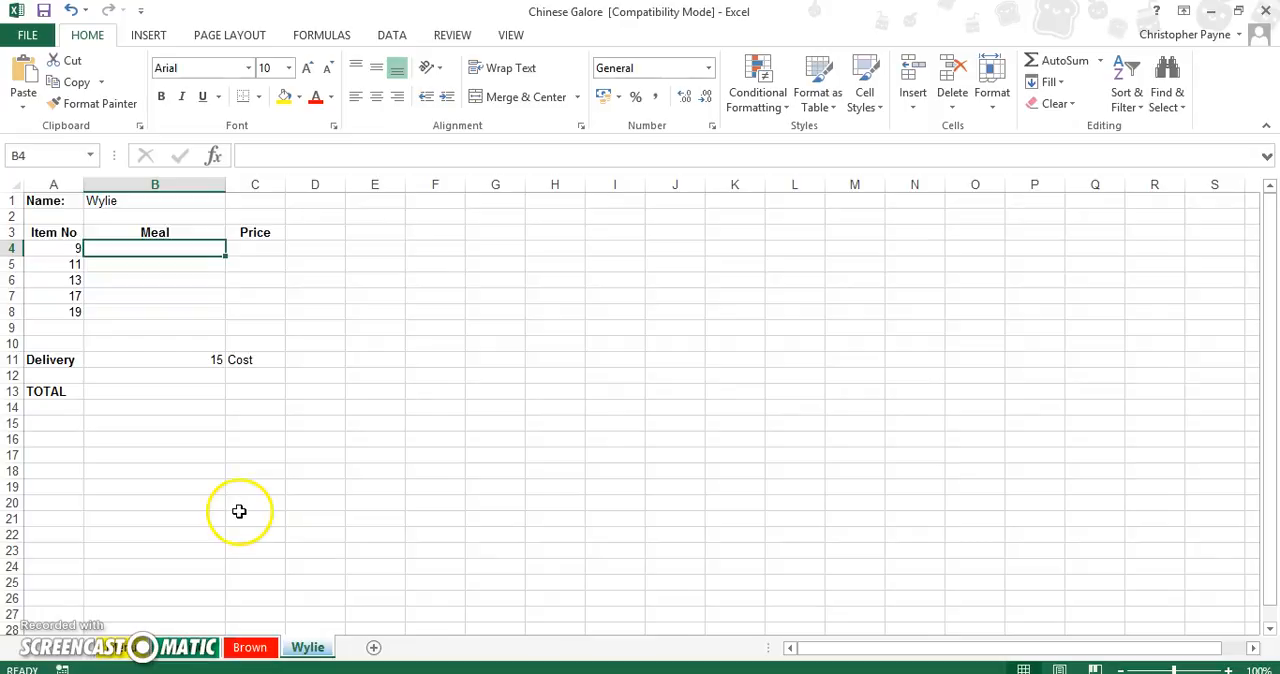
{"action": "left_click", "coordinate": [125, 648]}
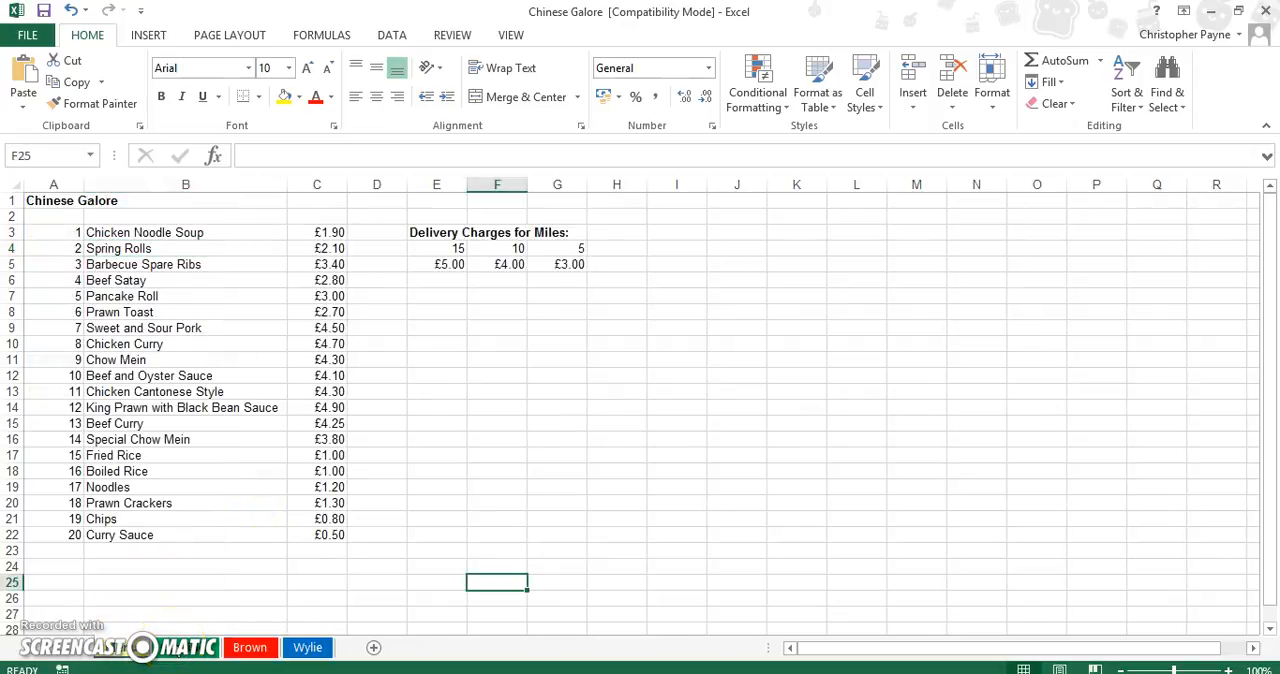
Group the three customer order sheets, with the first customer's sheet active, so they are edited together.
{"action": "left_click", "coordinate": [172, 647]}
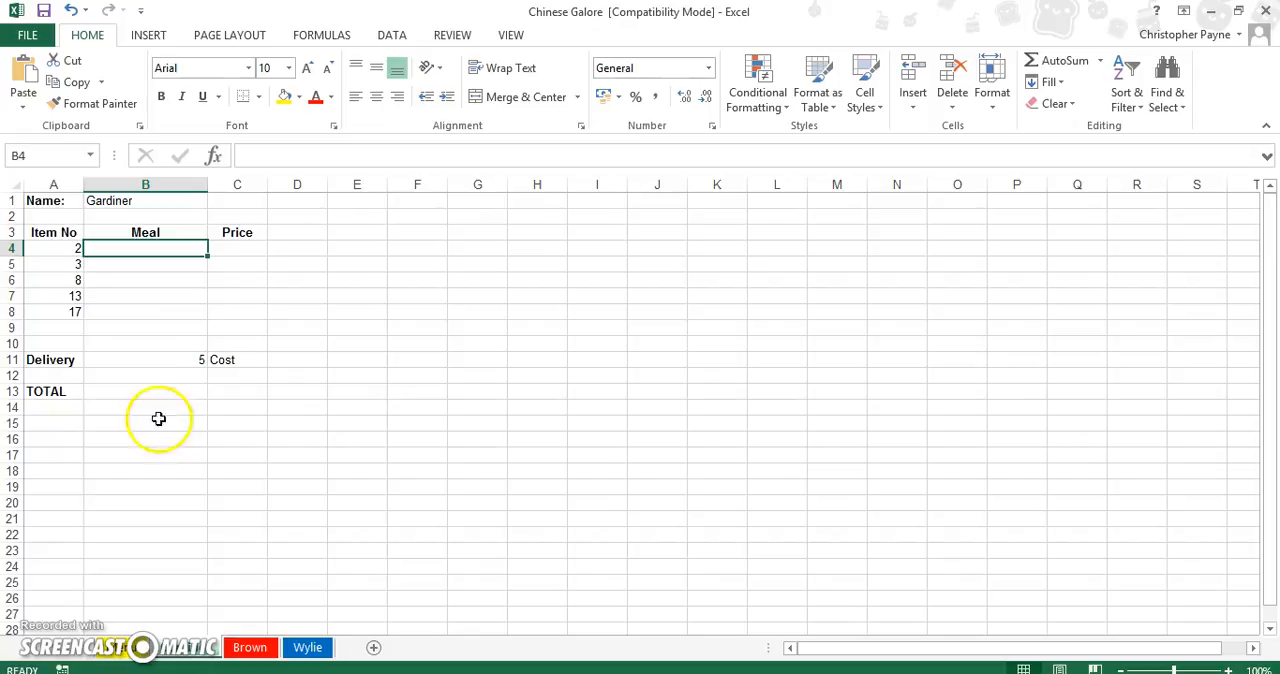
{"action": "left_click", "coordinate": [250, 647], "text": "ctrl"}
{"action": "left_click", "coordinate": [323, 648], "text": "ctrl"}
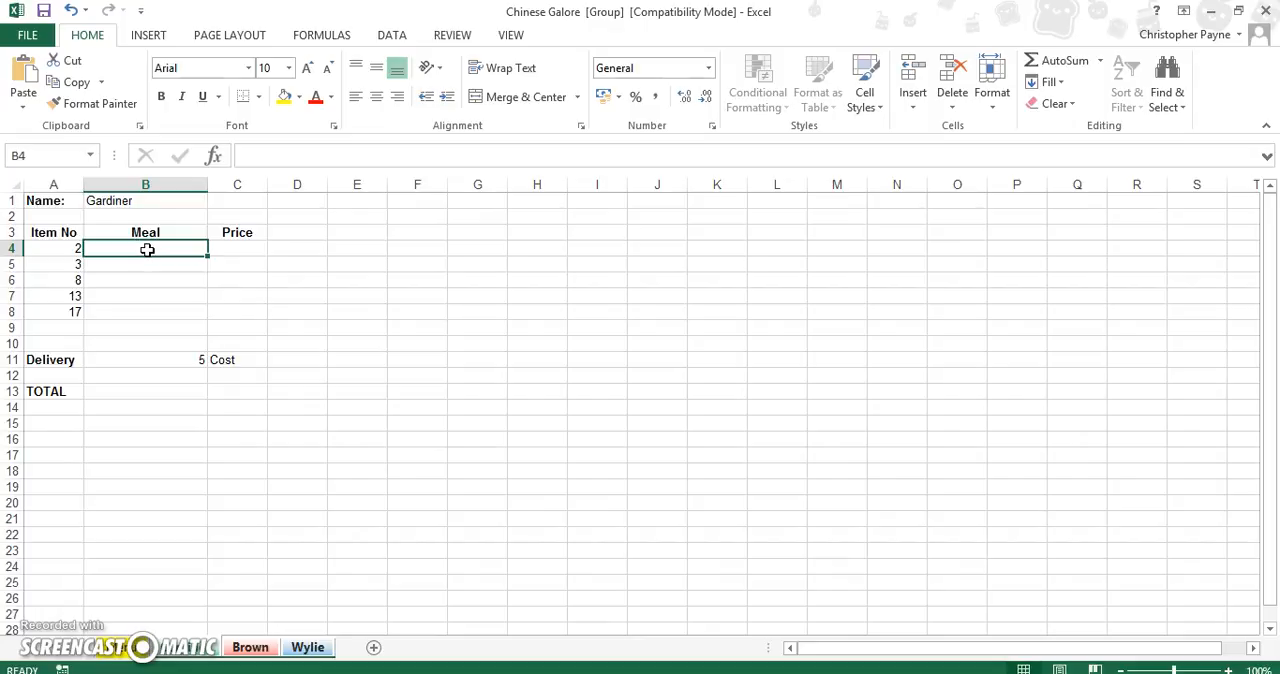
Insert a VLOOKUP function in Meal cell B4 with A4 as the lookup value.
{"action": "left_click", "coordinate": [213, 157]}
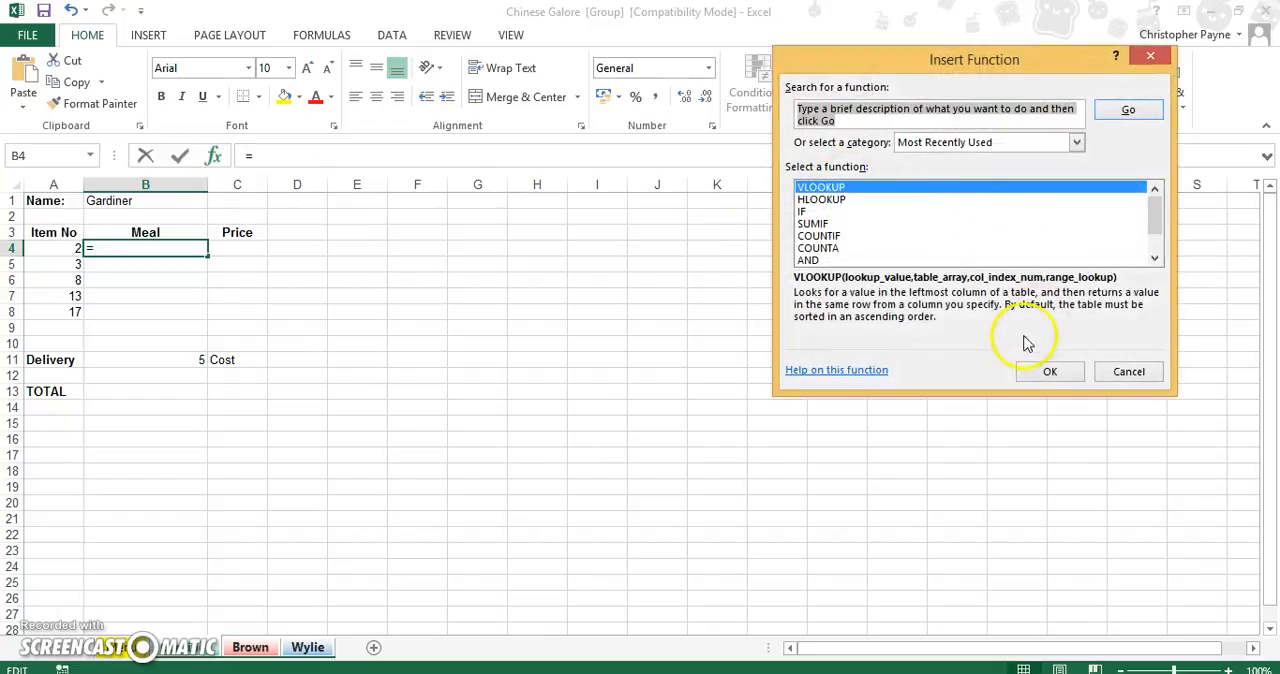
{"action": "left_click", "coordinate": [1031, 377]}
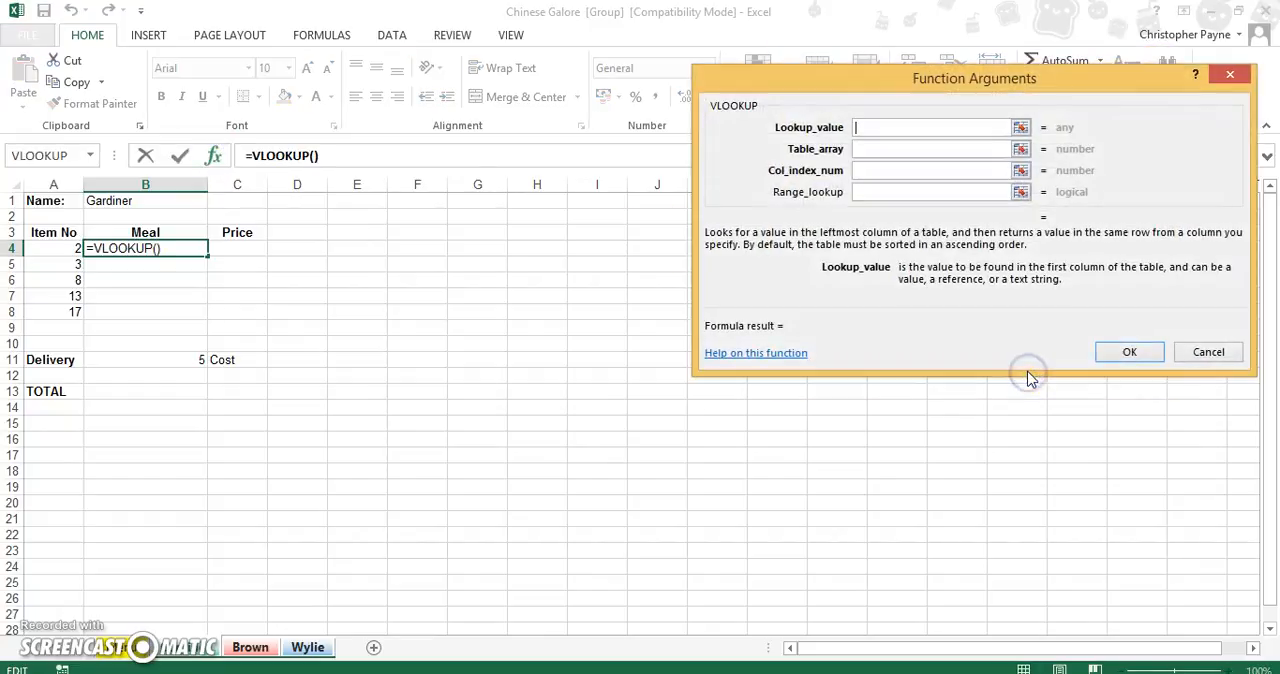
{"action": "left_click", "coordinate": [875, 130]}
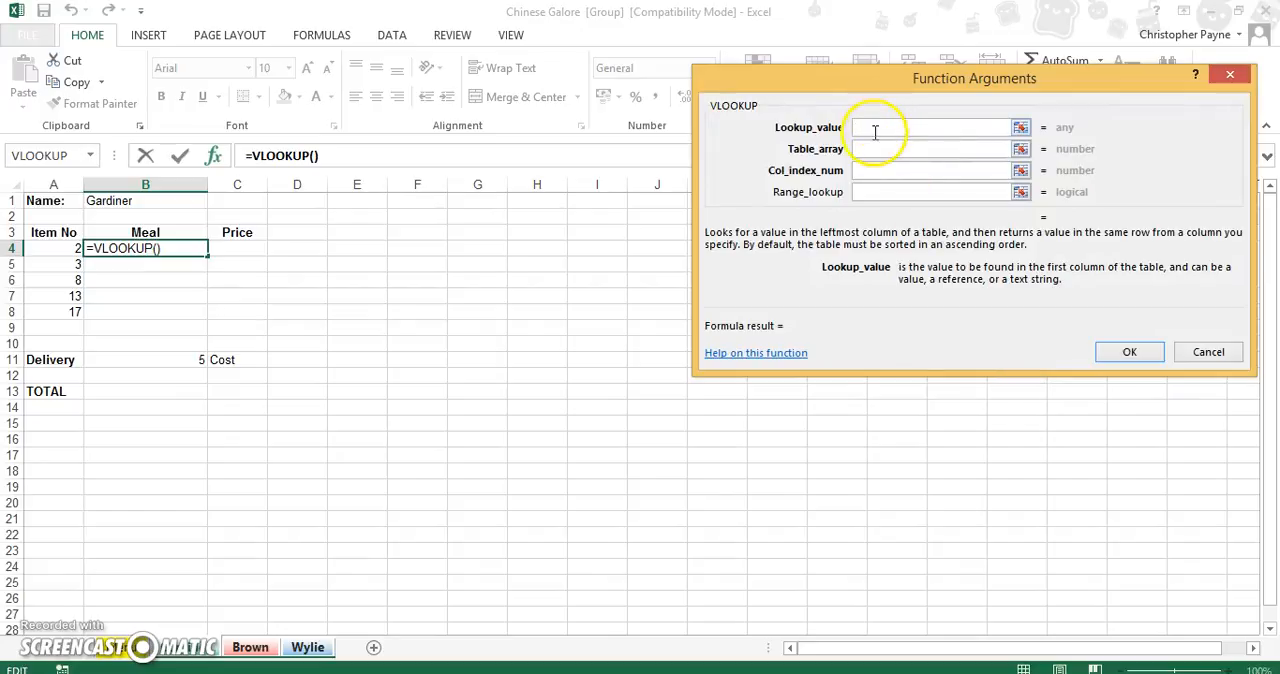
{"action": "left_click", "coordinate": [50, 251]}
Set the meal lookup's table array to the absolute range Menu!$A$3:$C$22.
{"action": "left_click", "coordinate": [881, 152]}
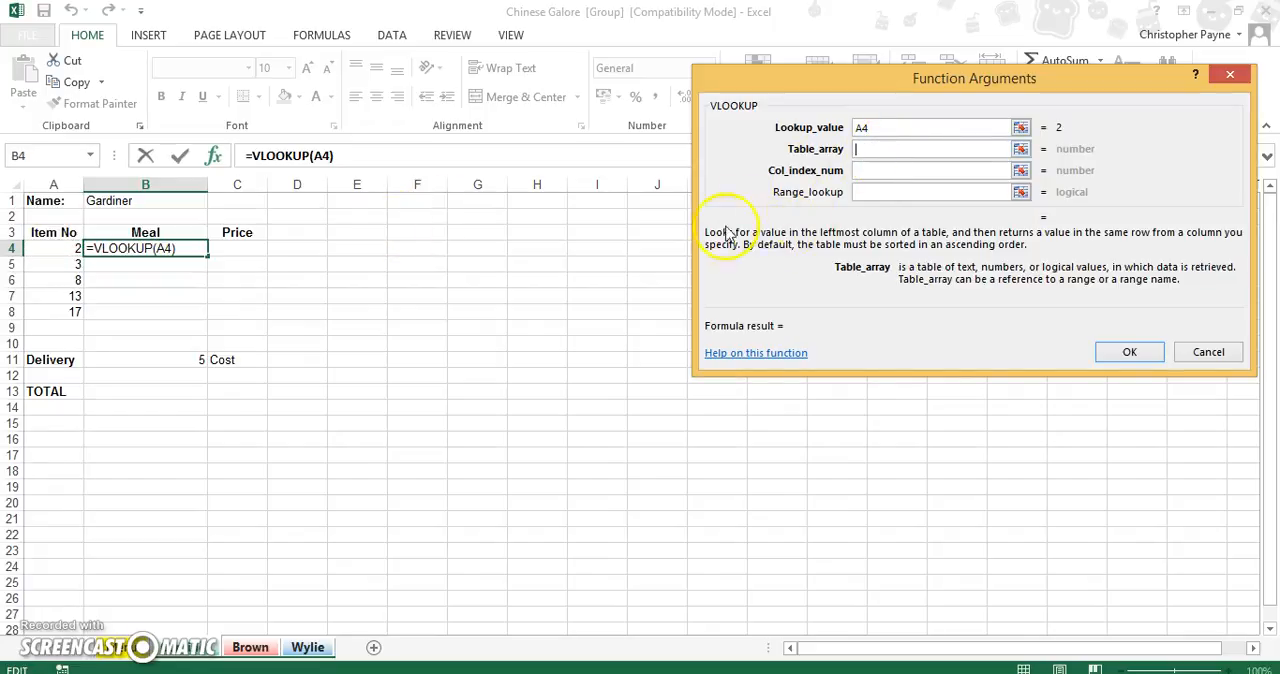
{"action": "left_click", "coordinate": [118, 652]}
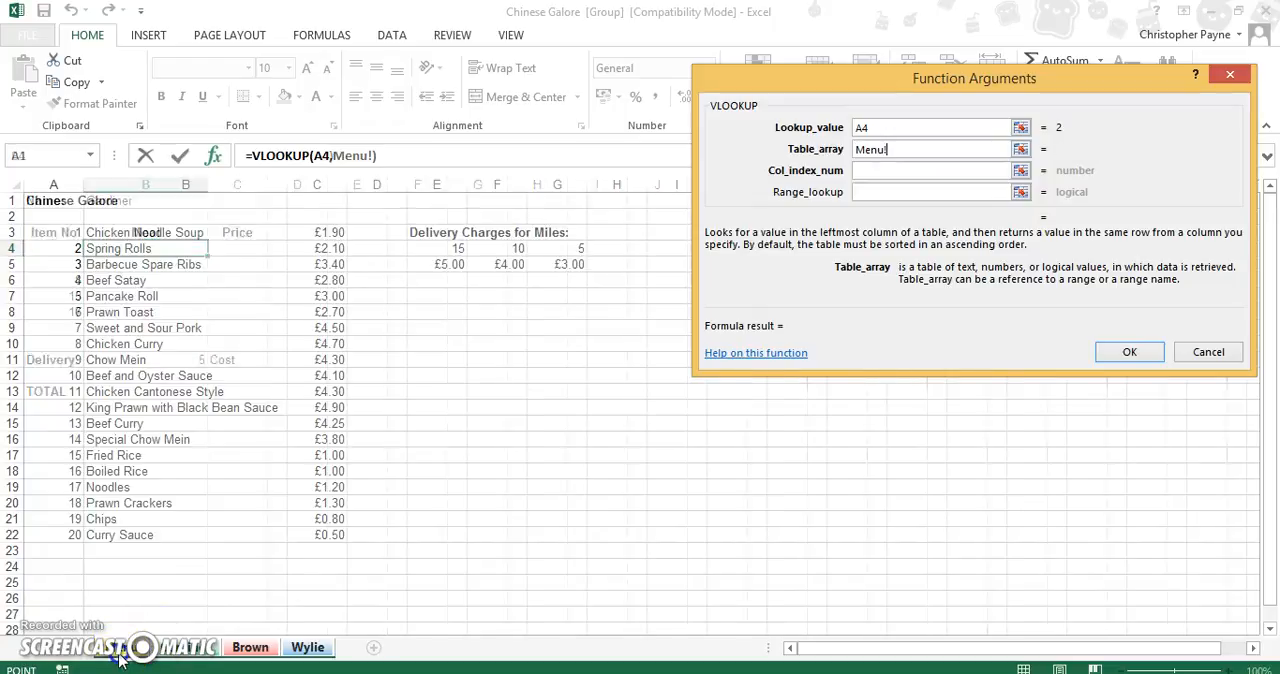
{"action": "left_click", "coordinate": [63, 234]}
{"action": "left_click_drag", "start_coordinate": [63, 234], "coordinate": [343, 535]}
{"action": "left_click", "coordinate": [893, 150]}
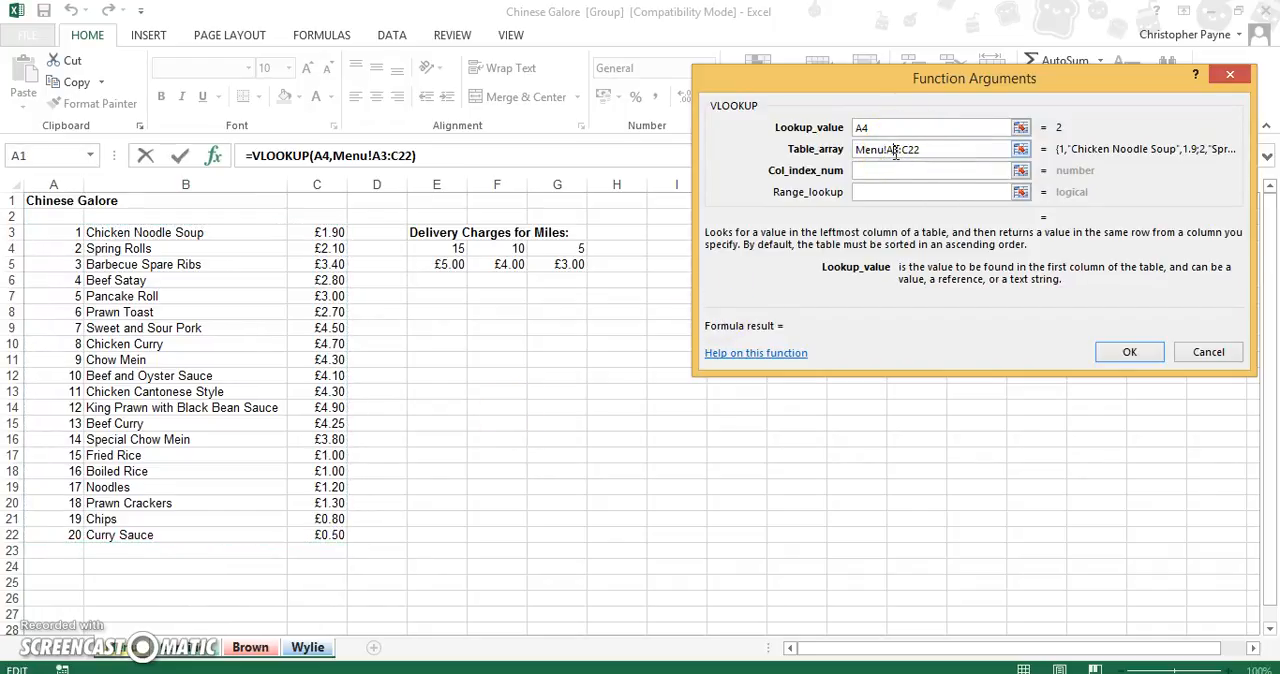
{"action": "key", "text": "F4"}
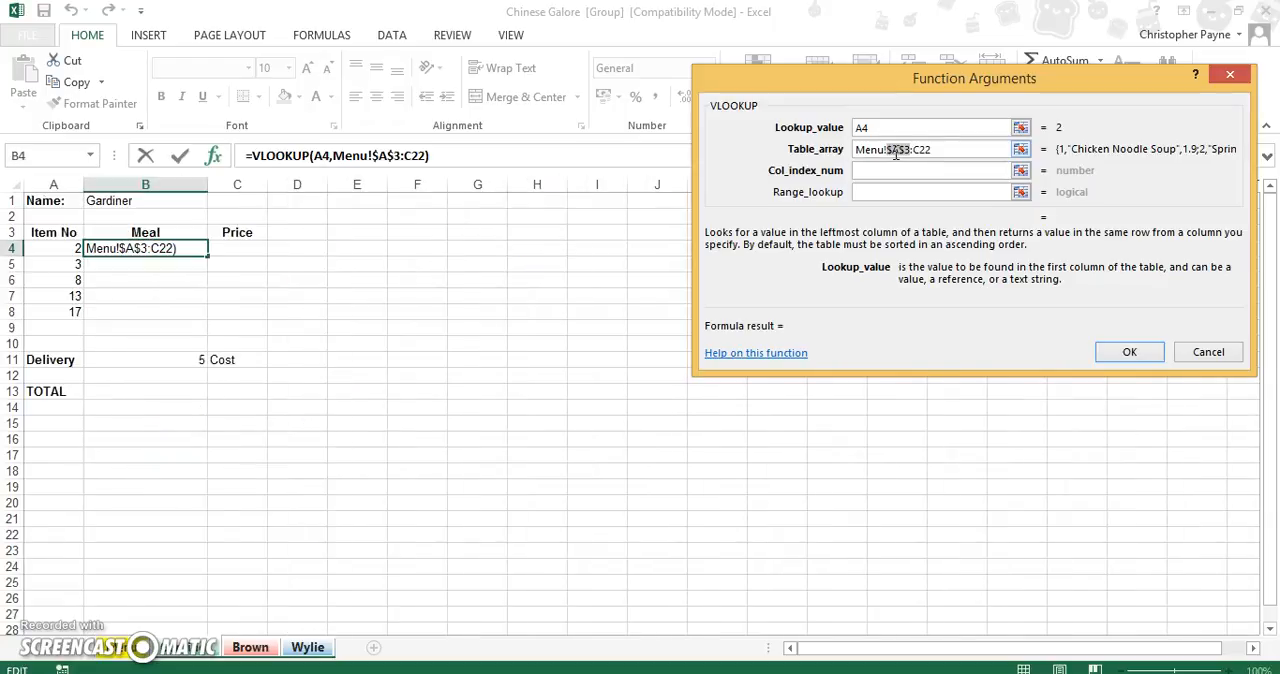
{"action": "left_click", "coordinate": [920, 150]}
{"action": "left_click", "coordinate": [921, 150]}
{"action": "key", "text": "F4"}
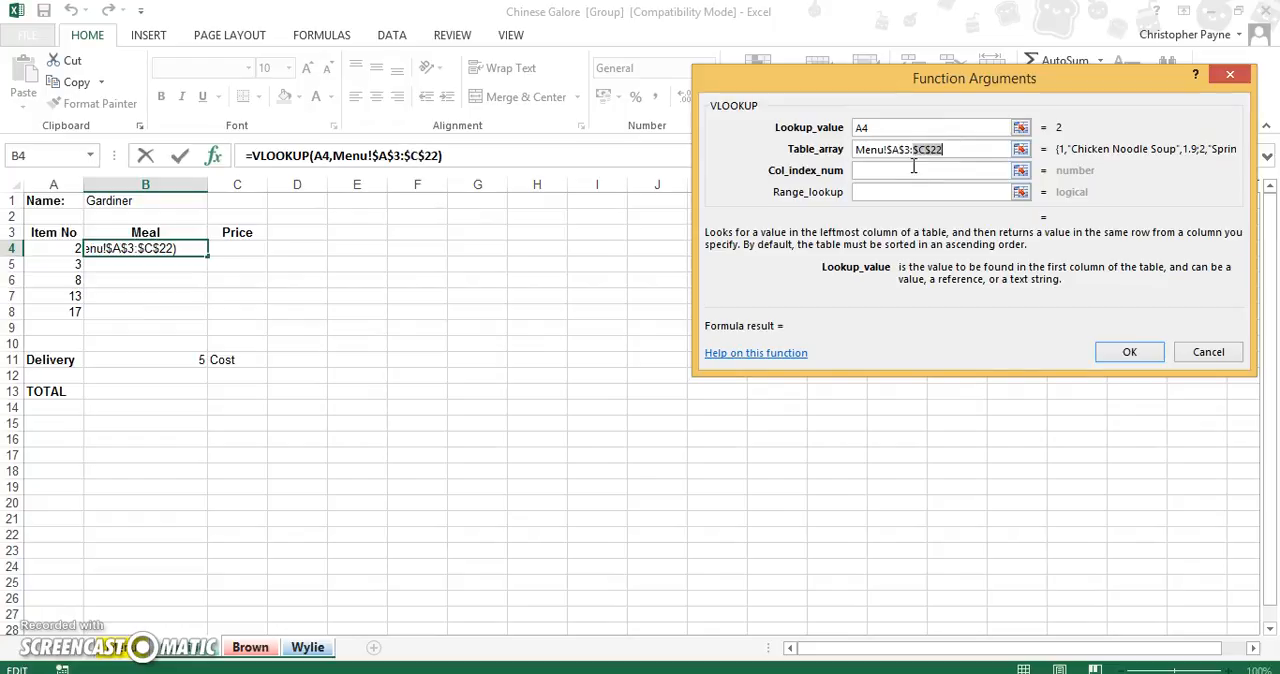
Complete the meal lookup with column index 2 and range lookup False, and fill it down to B8.
{"action": "left_click", "coordinate": [913, 169]}
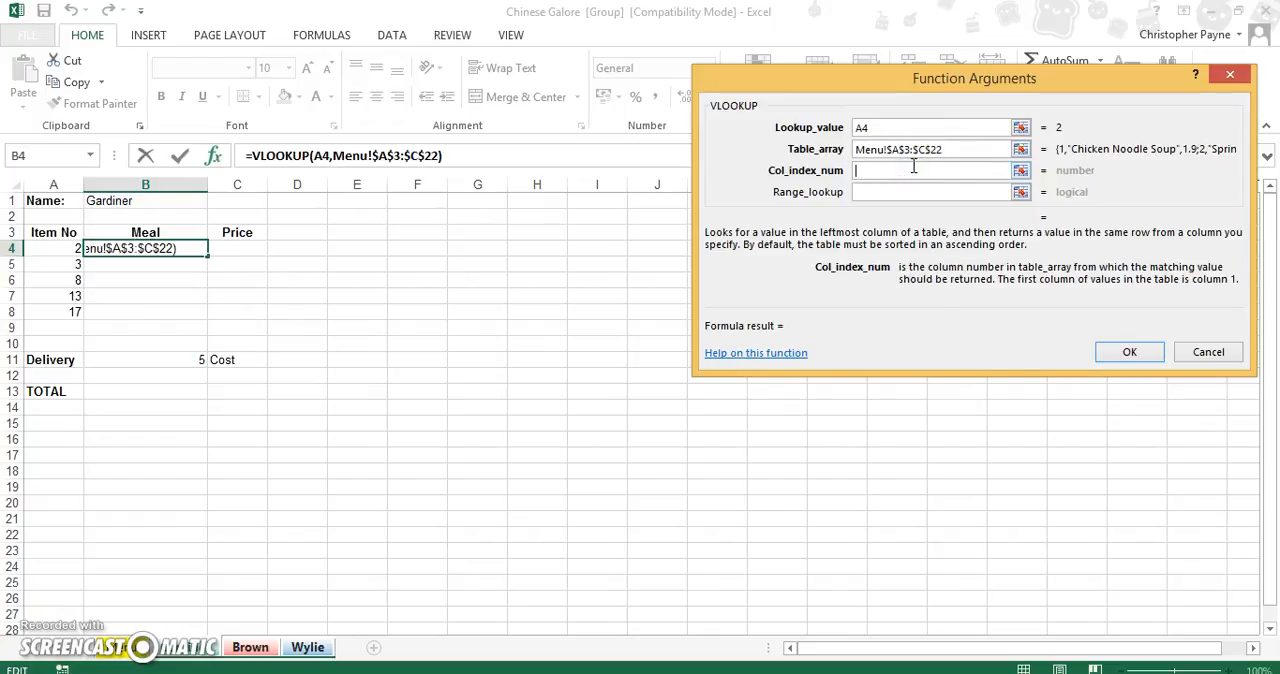
{"action": "type", "text": "2"}
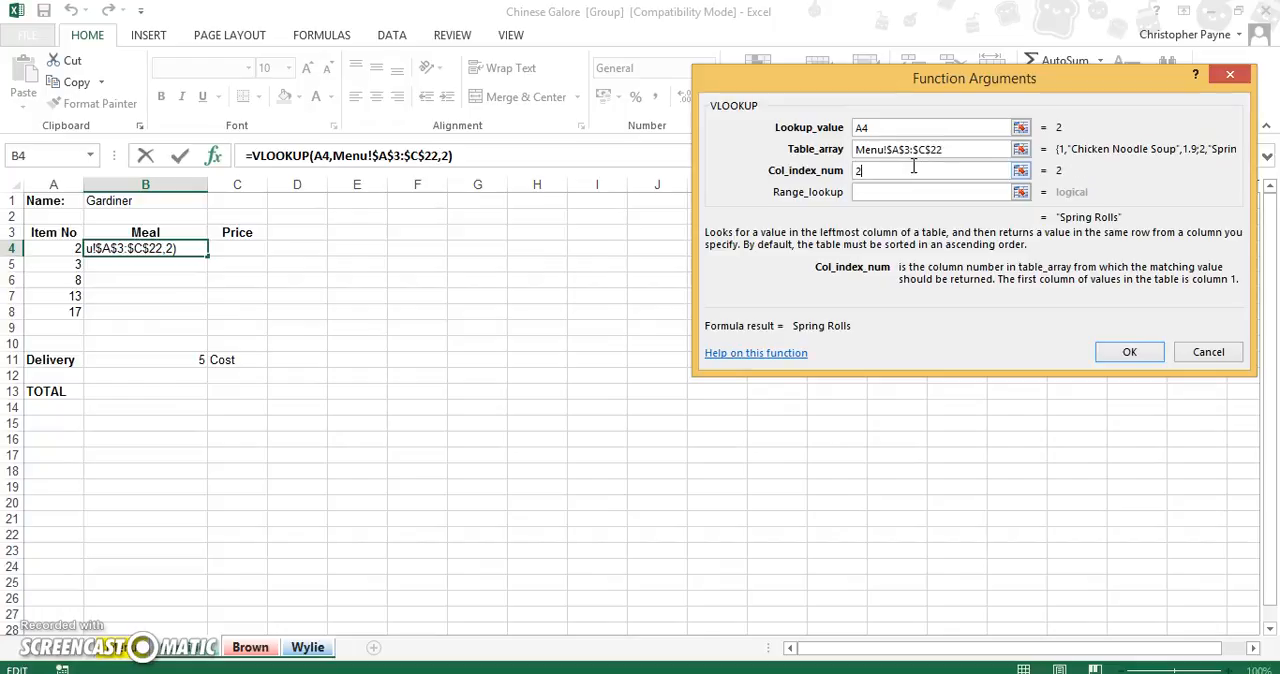
{"action": "left_click", "coordinate": [900, 192]}
{"action": "type", "text": "Fa"}
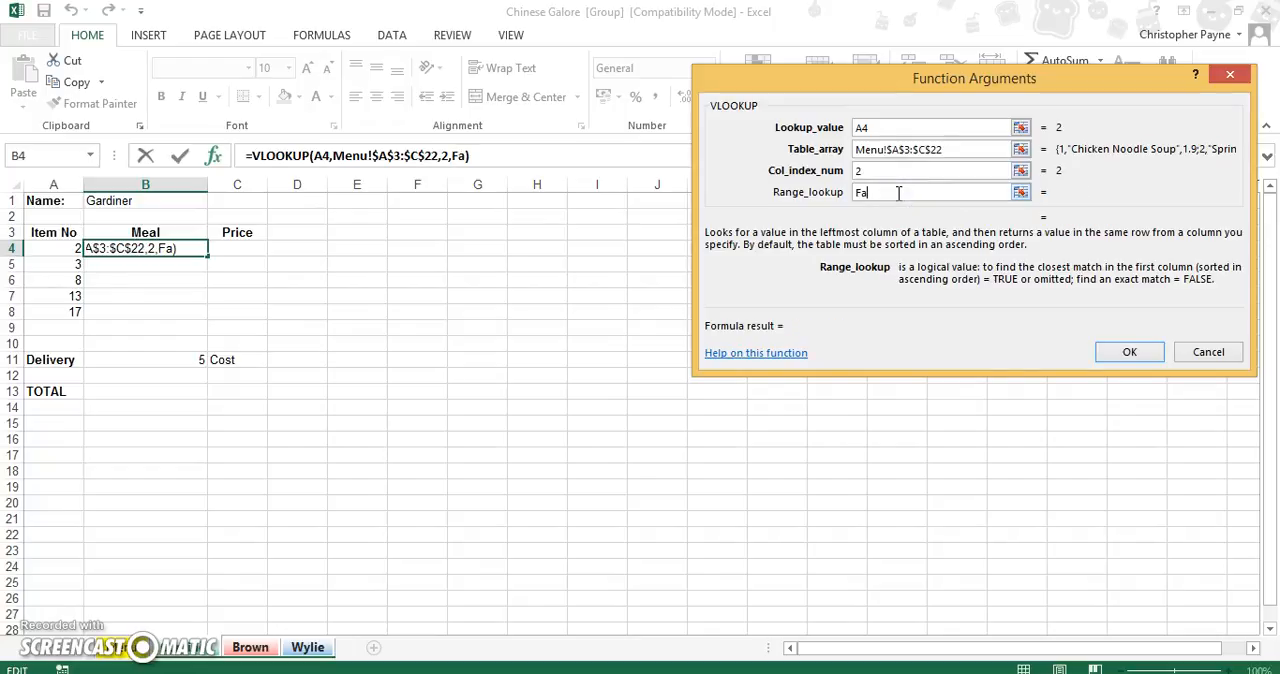
{"action": "type", "text": "lse"}
{"action": "left_click", "coordinate": [1133, 352]}
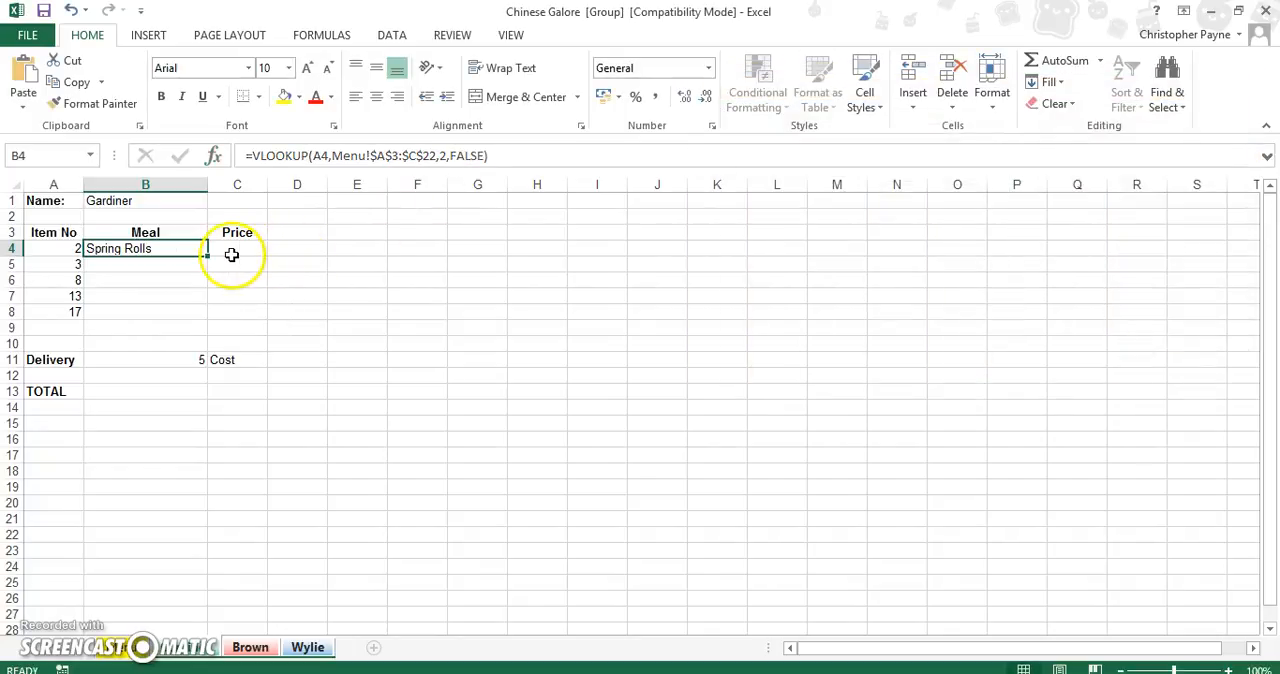
{"action": "left_click_drag", "start_coordinate": [208, 258], "coordinate": [204, 314]}
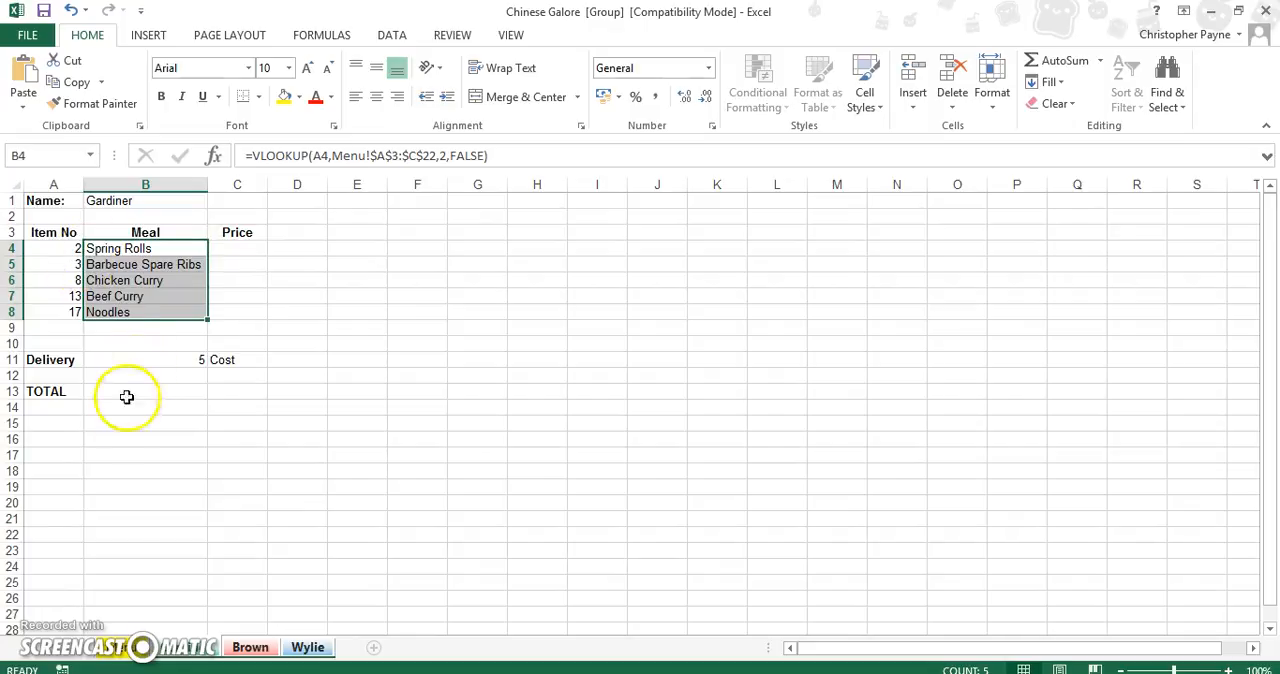
Compare the looked-up meals on the first customer's sheet with the item numbers on the Menu sheet.
{"action": "left_click", "coordinate": [130, 650]}
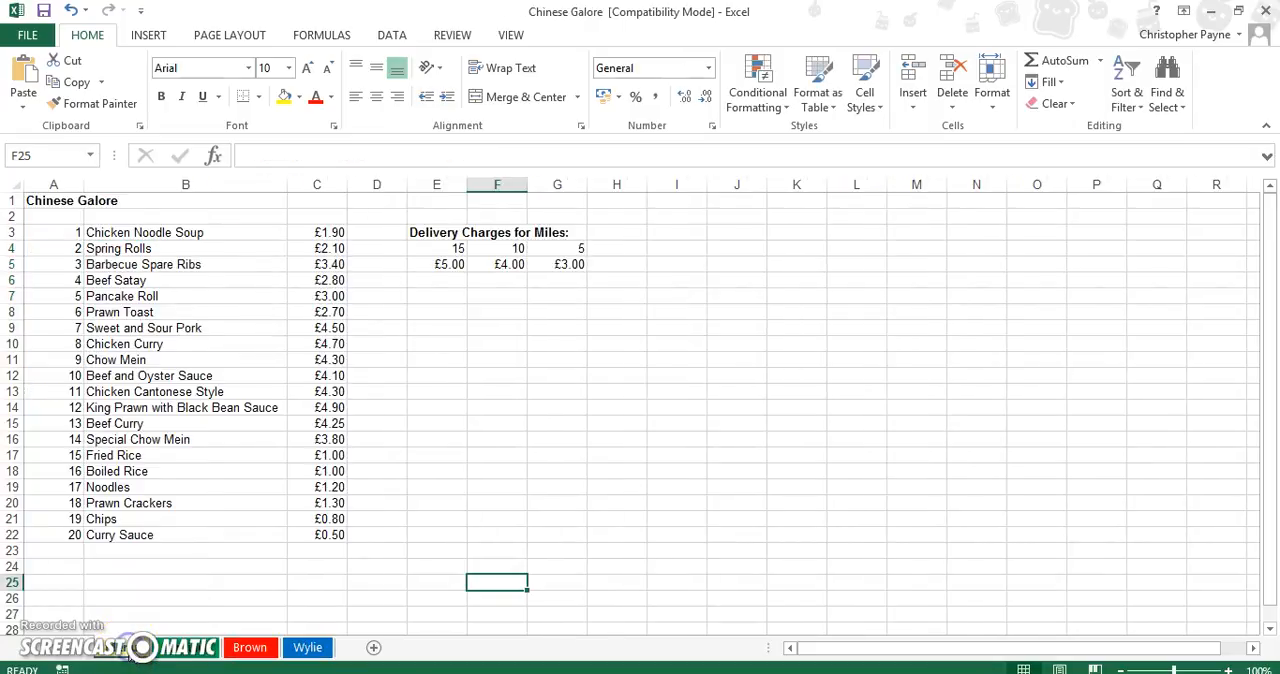
{"action": "left_click", "coordinate": [176, 648]}
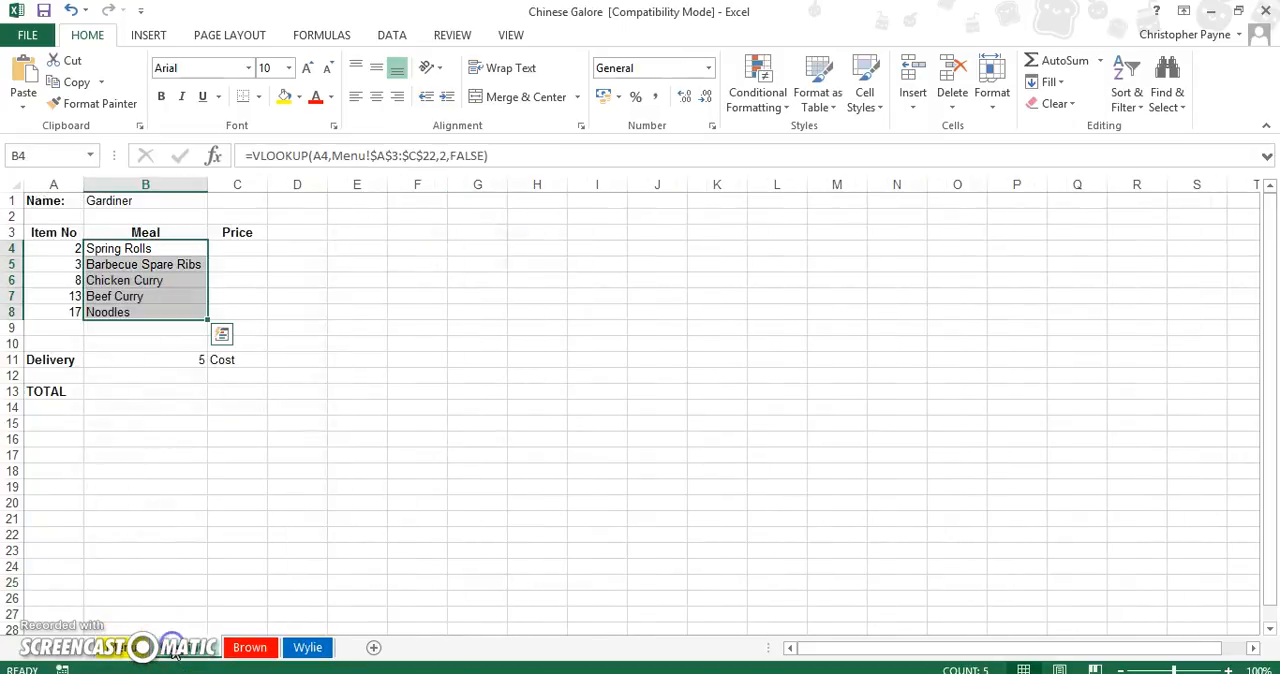
{"action": "left_click", "coordinate": [130, 650]}
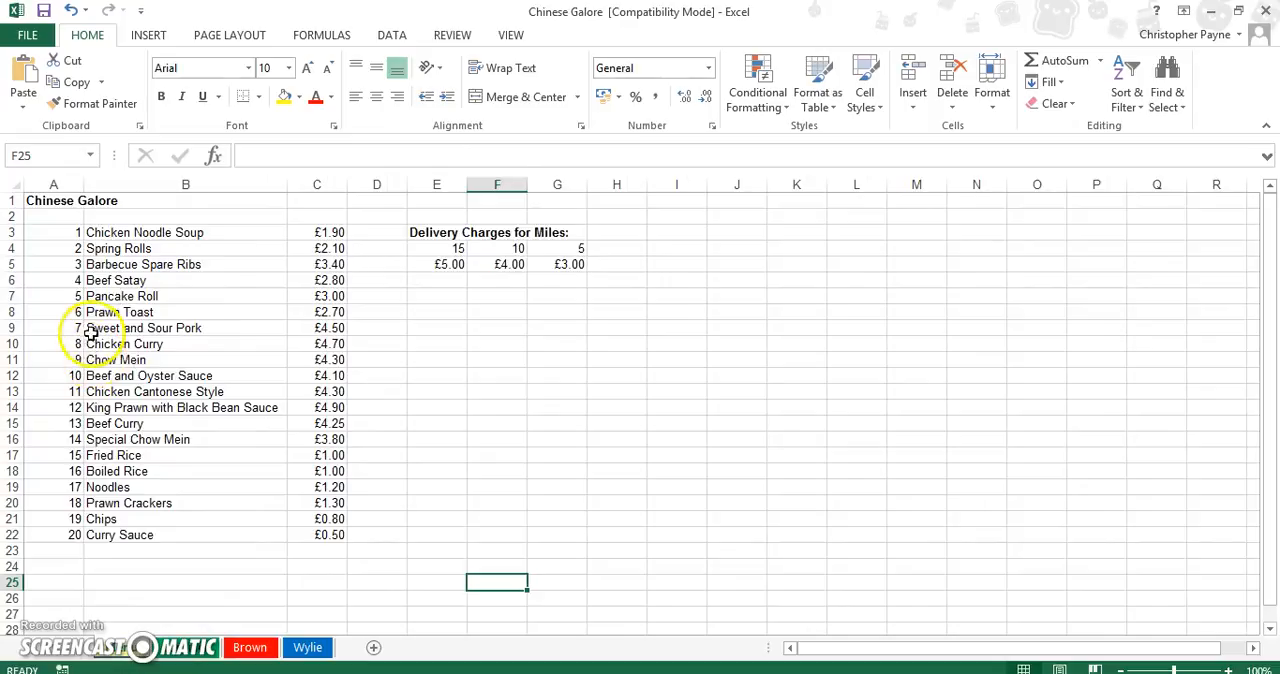
{"action": "left_click", "coordinate": [174, 647]}
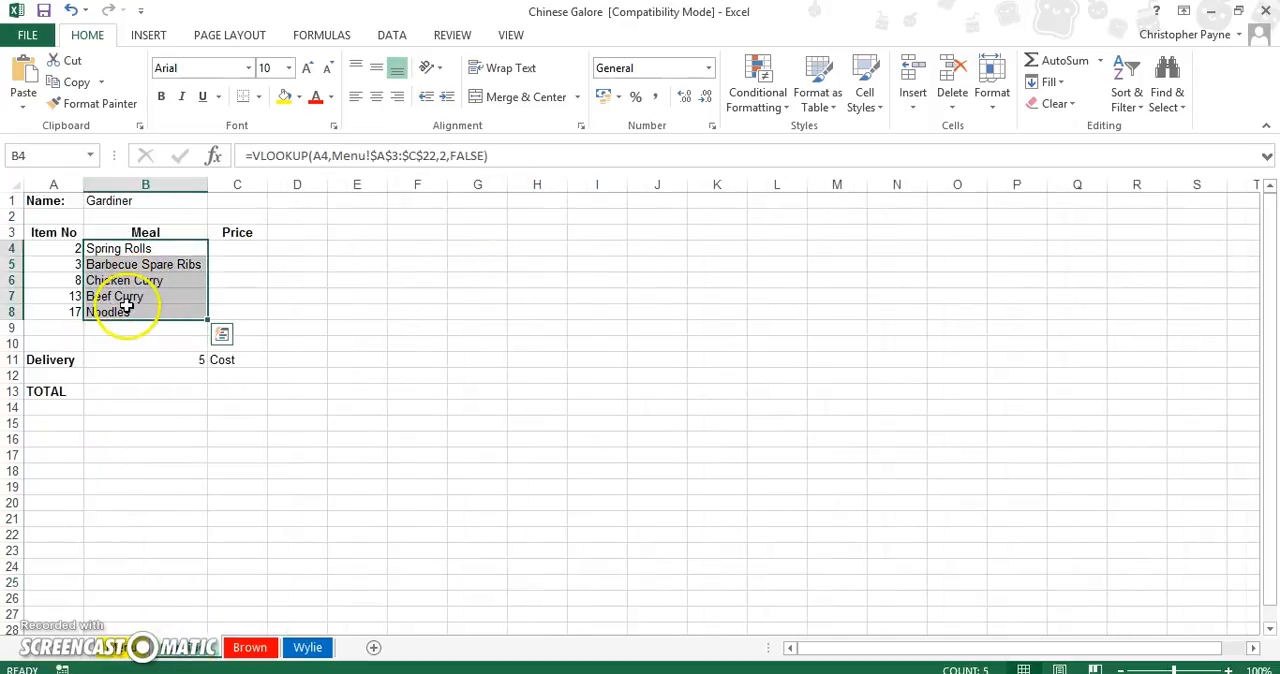
{"action": "left_click", "coordinate": [126, 650]}
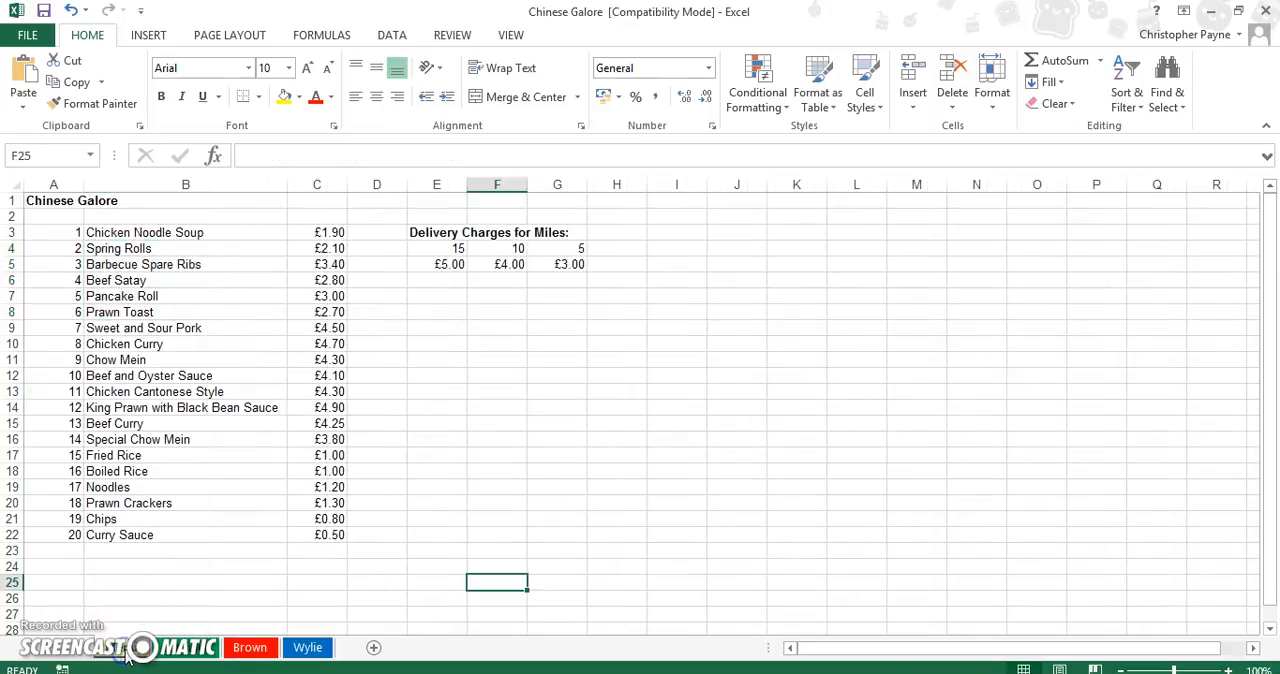
{"action": "left_click", "coordinate": [187, 650]}
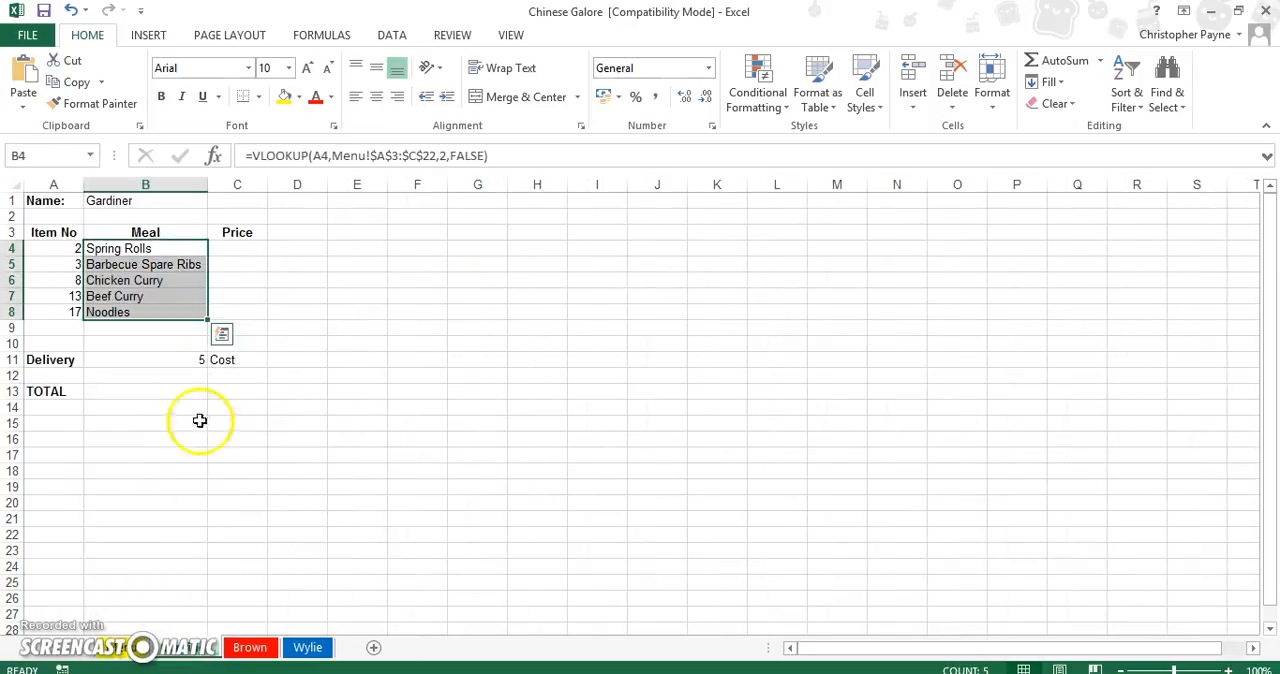
Insert a VLOOKUP function in Price cell C4 of the first customer's sheet with A4 as the lookup value.
{"action": "left_click", "coordinate": [255, 248]}
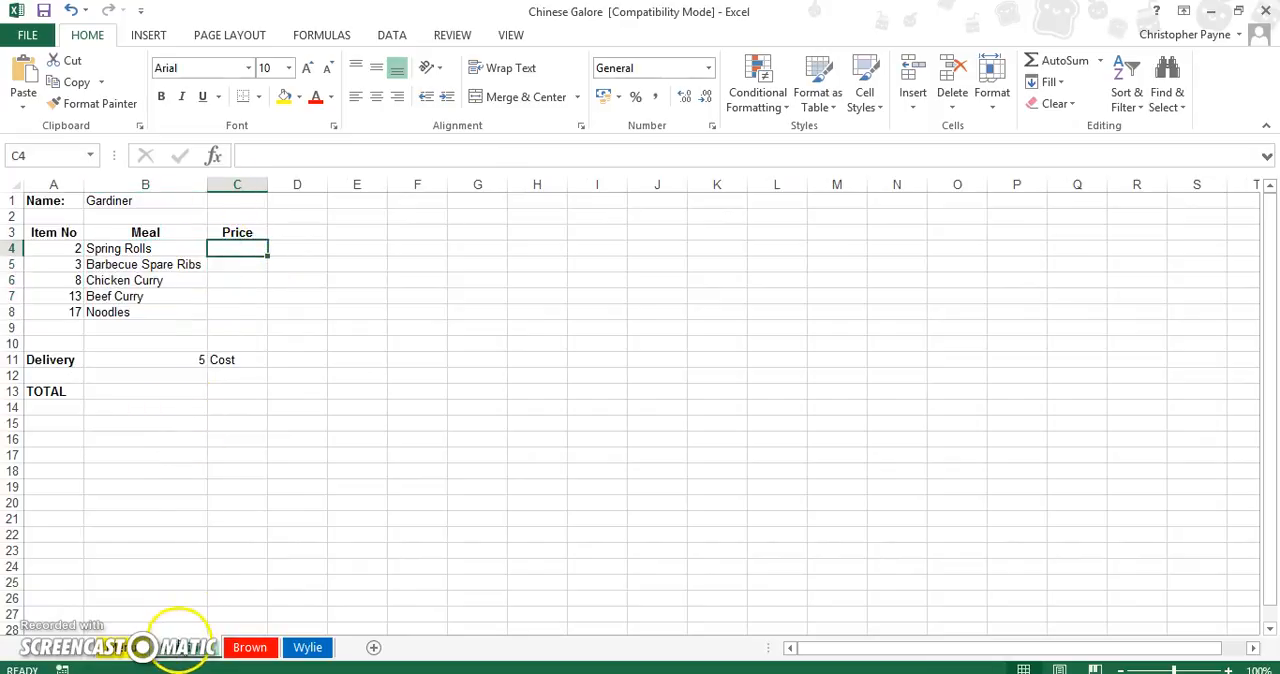
{"action": "left_click", "coordinate": [213, 157]}
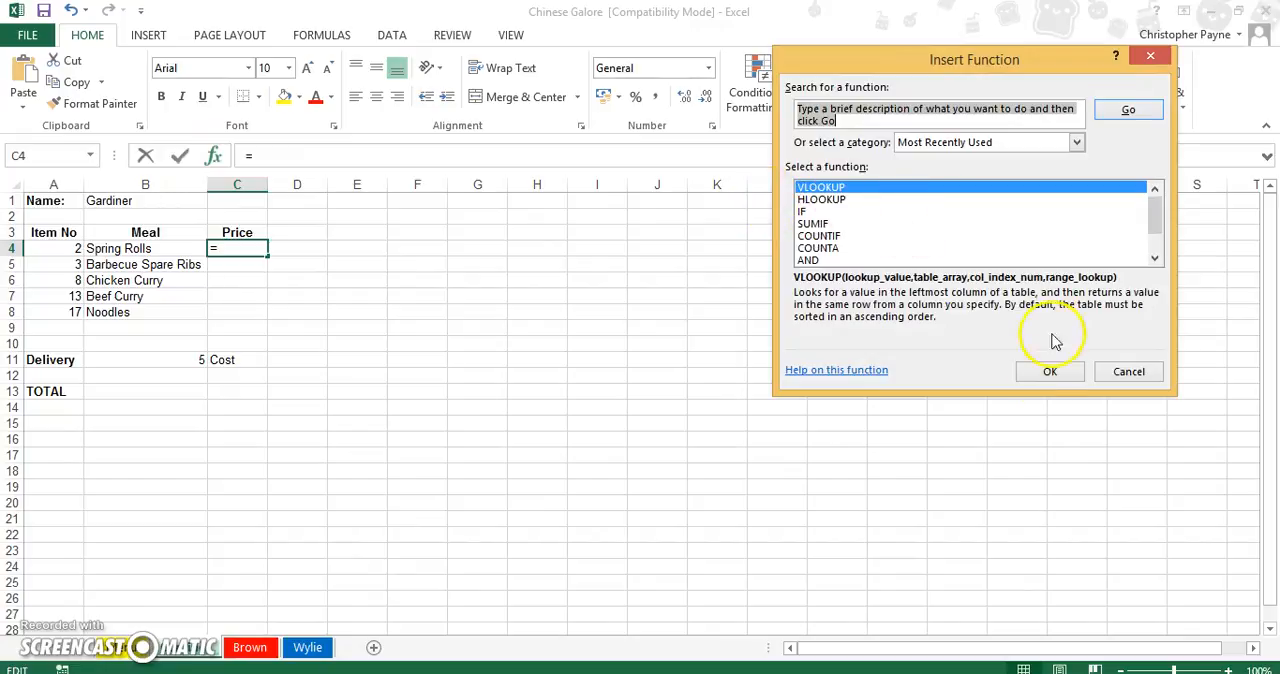
{"action": "left_click", "coordinate": [1049, 372]}
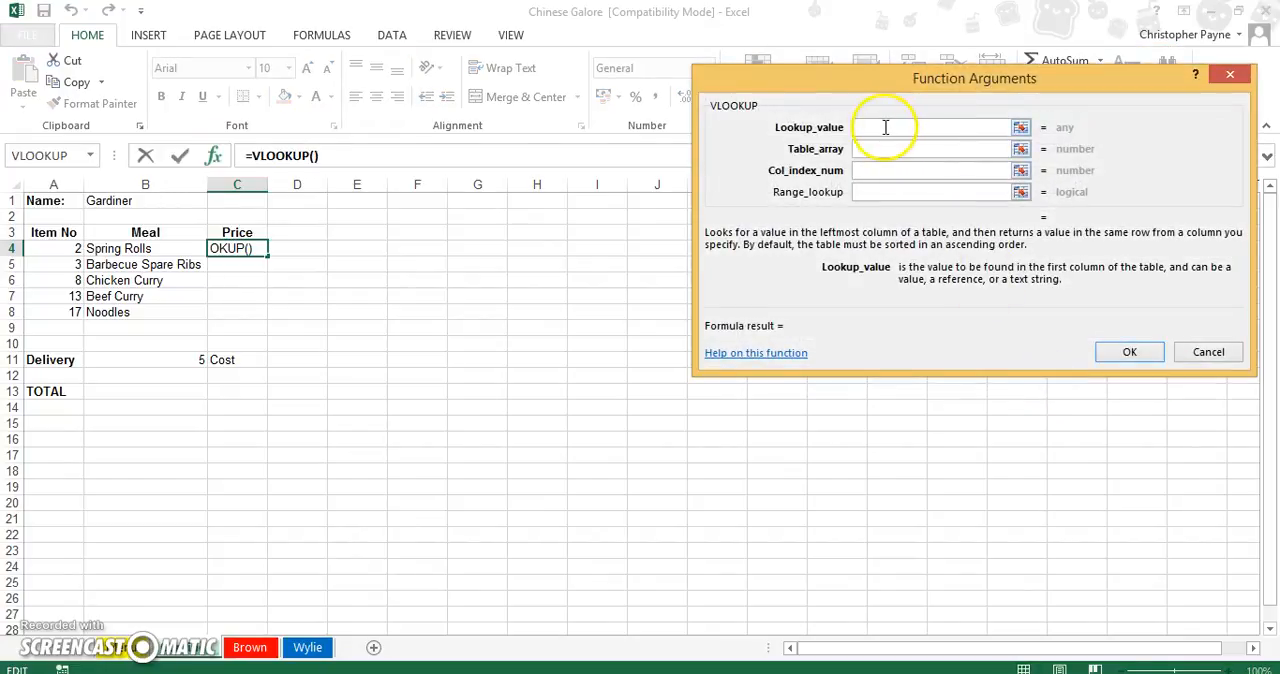
{"action": "left_click", "coordinate": [70, 249]}
Set the price lookup's table array to the absolute range Menu!$A$3:$C$22.
{"action": "left_click", "coordinate": [875, 151]}
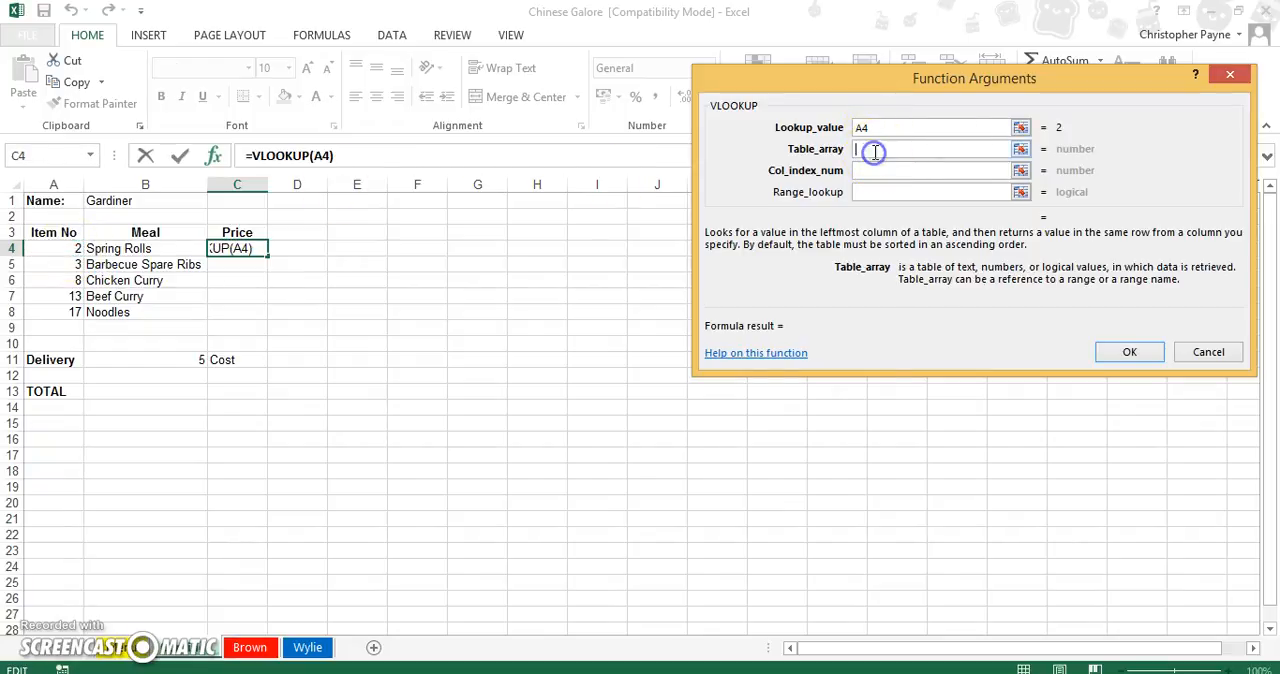
{"action": "left_click", "coordinate": [118, 650]}
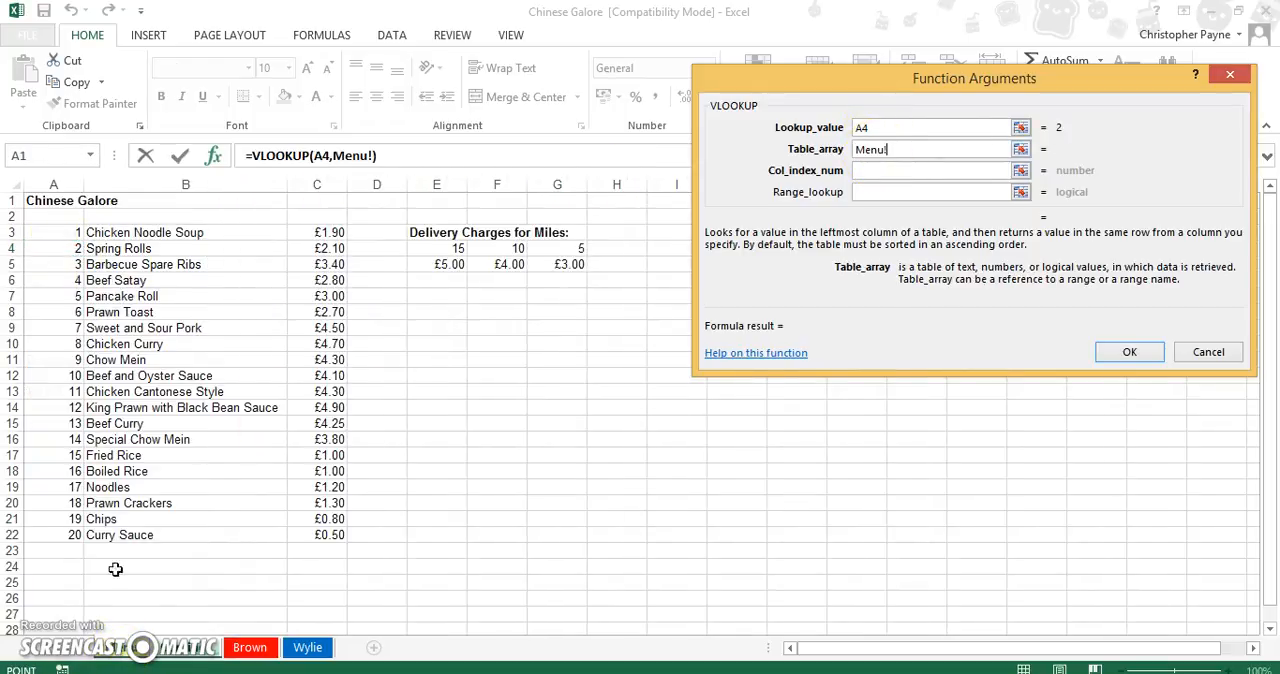
{"action": "left_click", "coordinate": [52, 232]}
{"action": "left_click_drag", "start_coordinate": [52, 232], "coordinate": [328, 526]}
{"action": "left_click", "coordinate": [895, 149]}
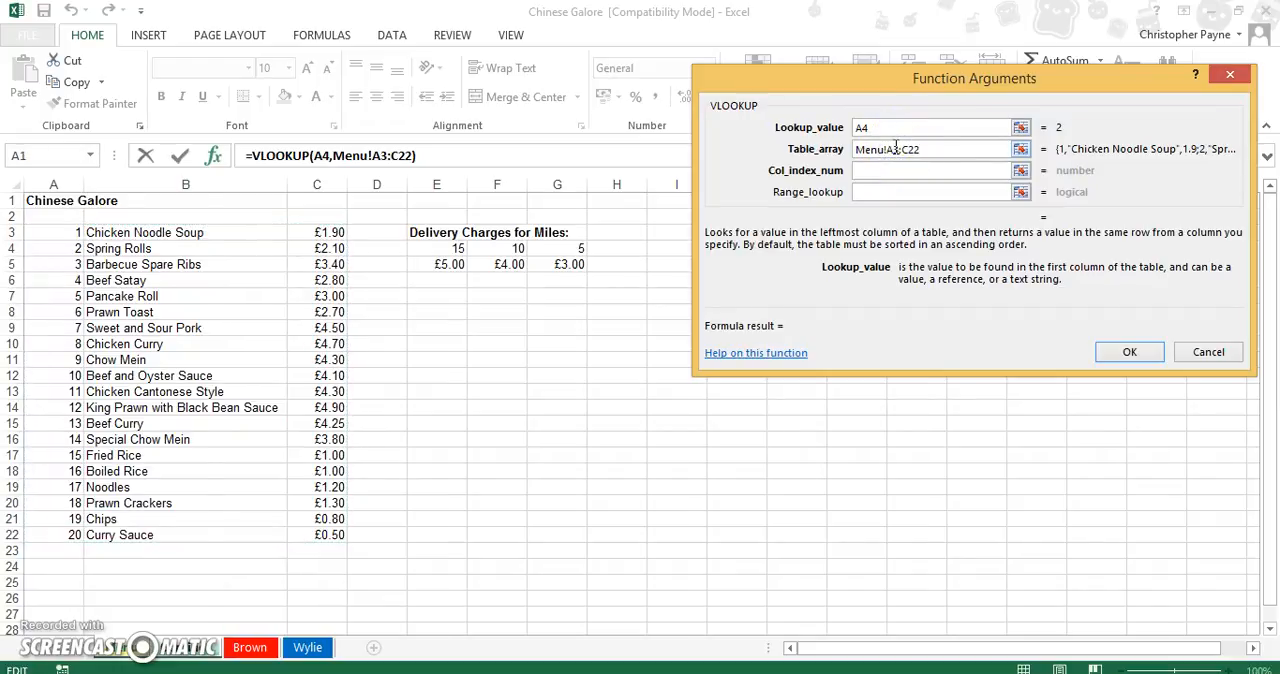
{"action": "key", "text": "F4"}
{"action": "left_click", "coordinate": [918, 148]}
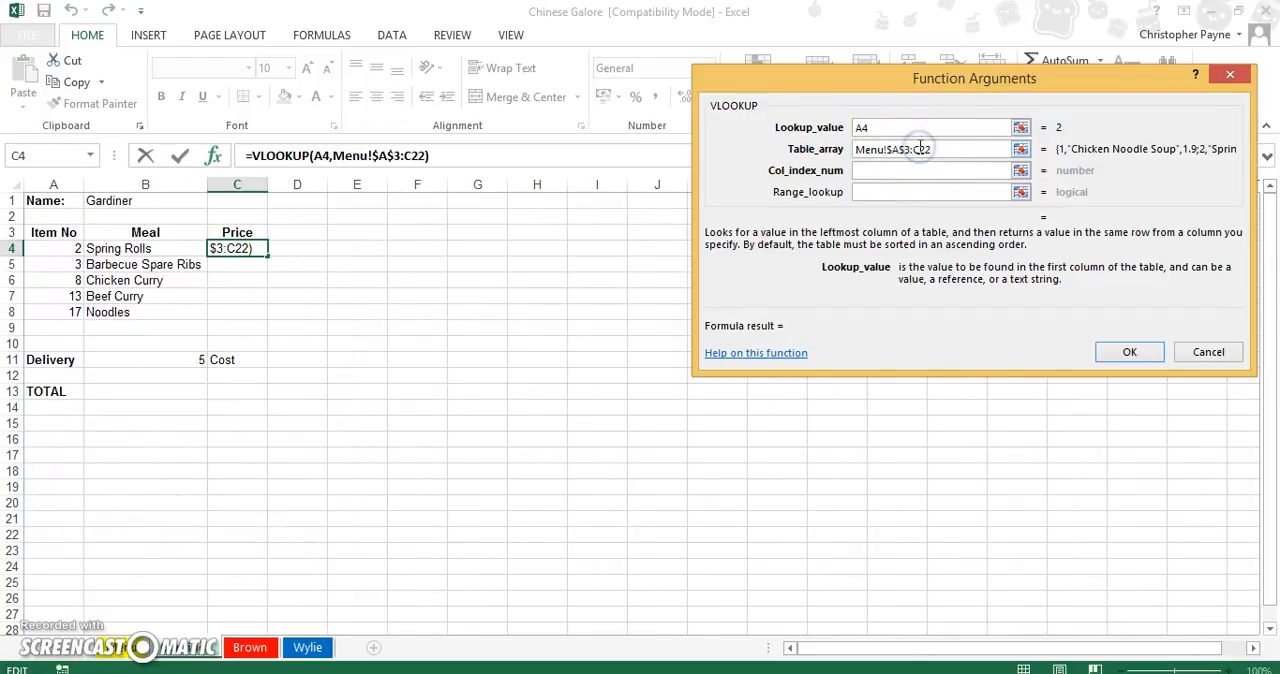
{"action": "key", "text": "F4"}
Complete the price lookup in C4 with column index 3 and range lookup False.
{"action": "left_click", "coordinate": [909, 168]}
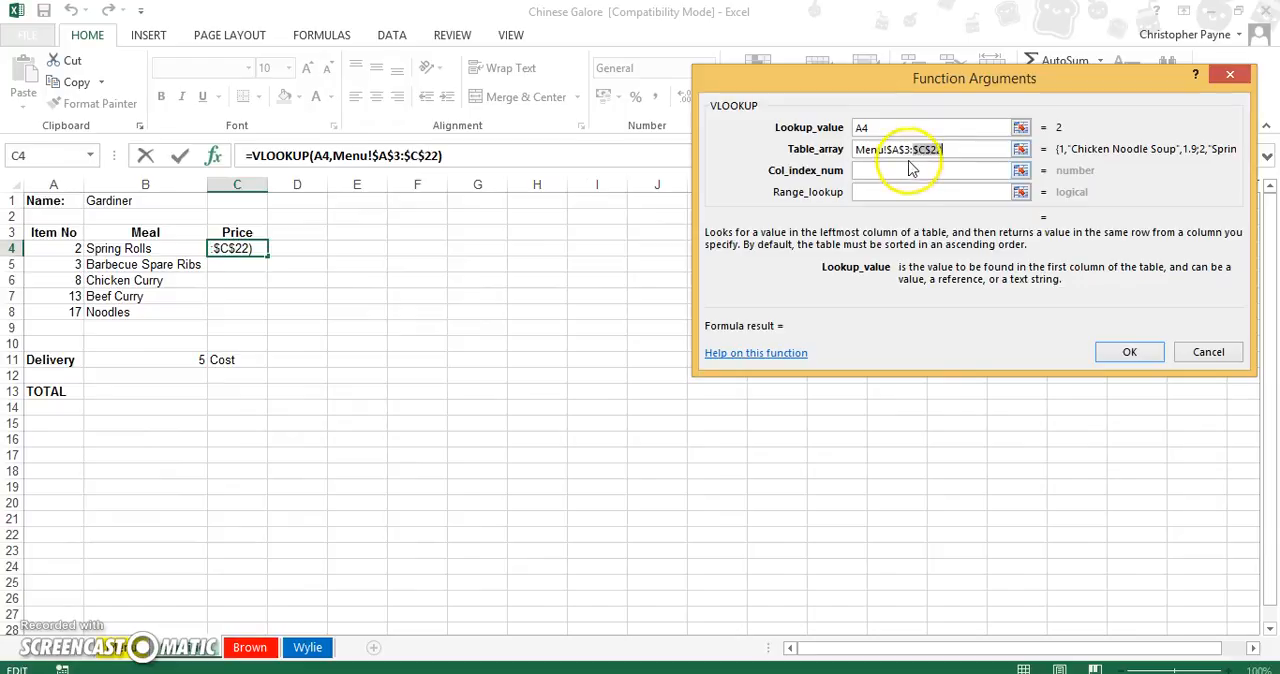
{"action": "left_click", "coordinate": [909, 168]}
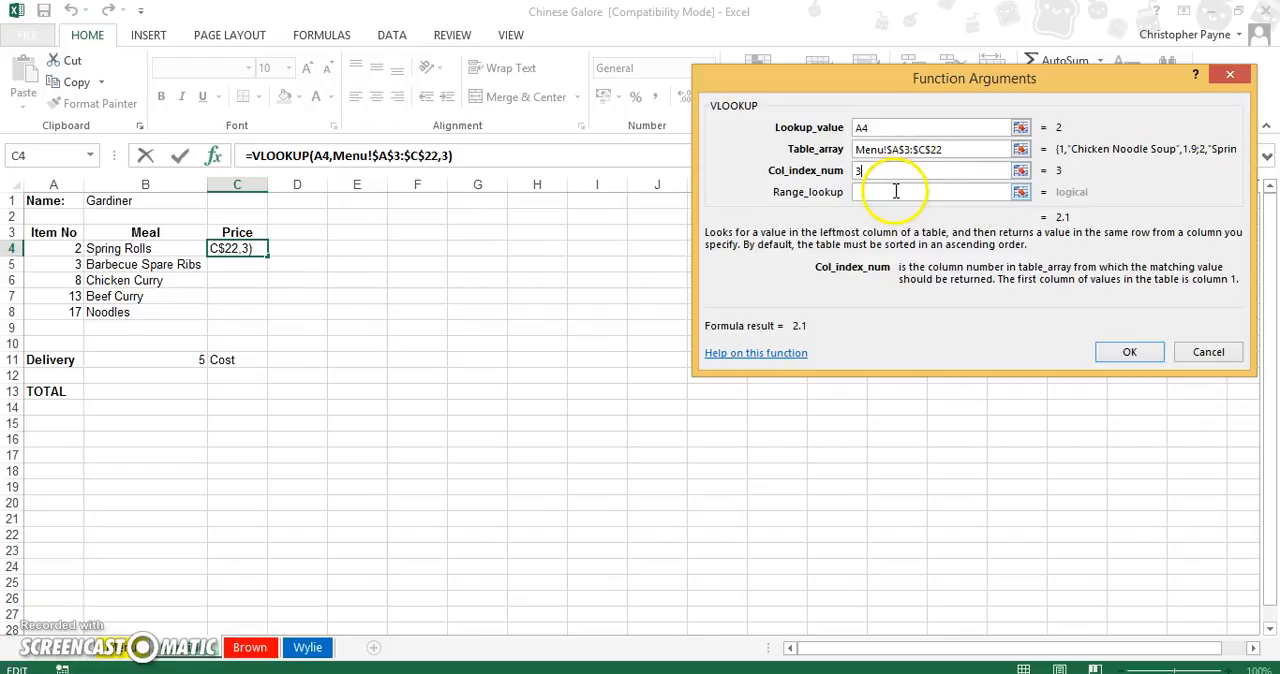
{"action": "left_click", "coordinate": [895, 192]}
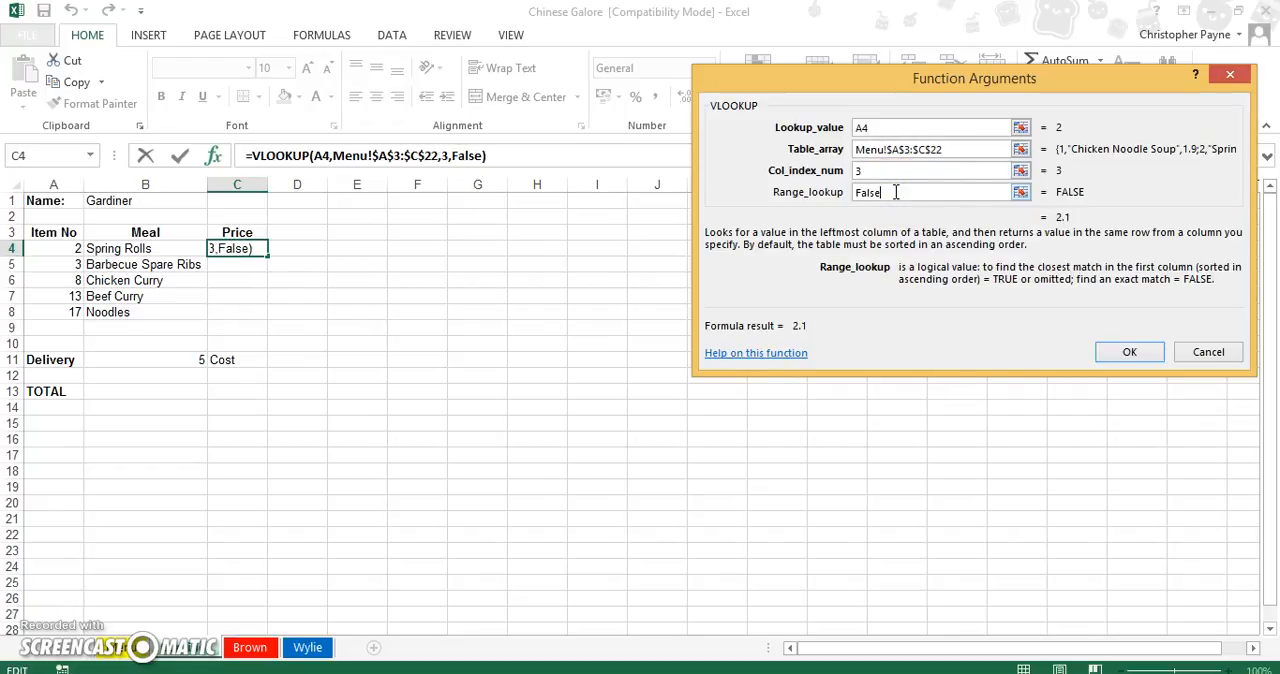
{"action": "left_click", "coordinate": [1108, 352]}
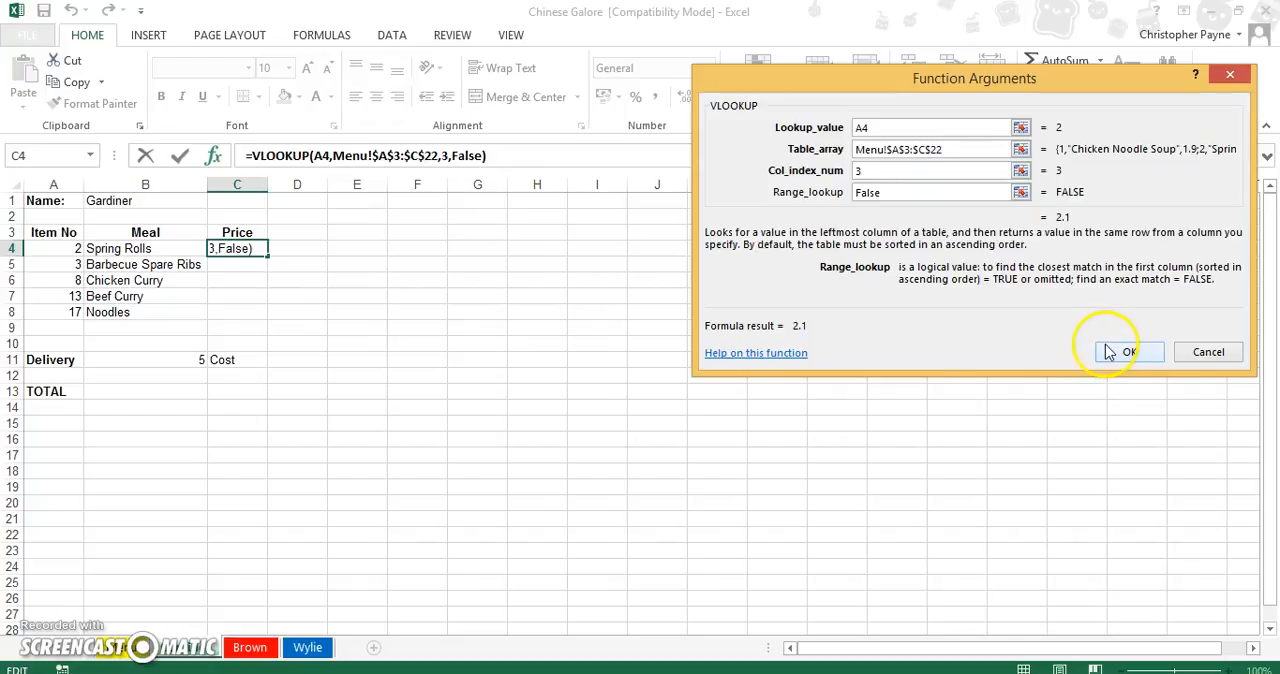
Confirm the price lookup in C4, fill it down to C8 and format C4:C8 as Currency.
{"action": "left_click", "coordinate": [1110, 352]}
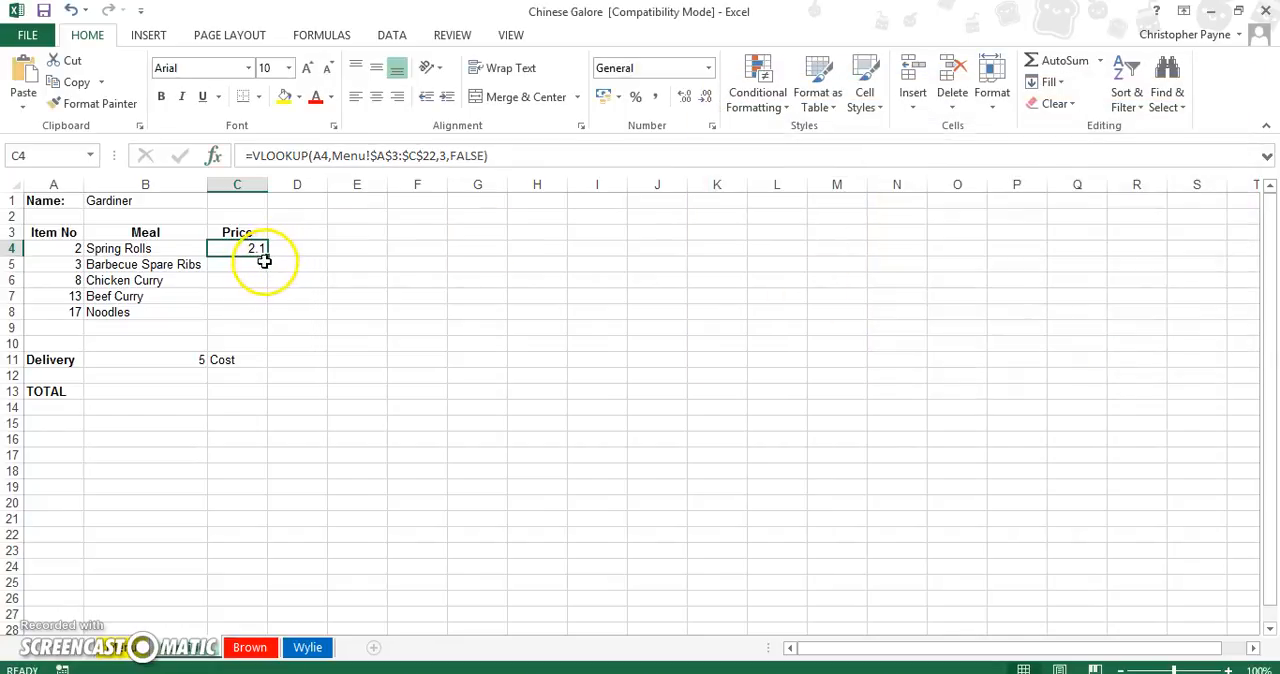
{"action": "left_click_drag", "start_coordinate": [266, 256], "coordinate": [259, 312]}
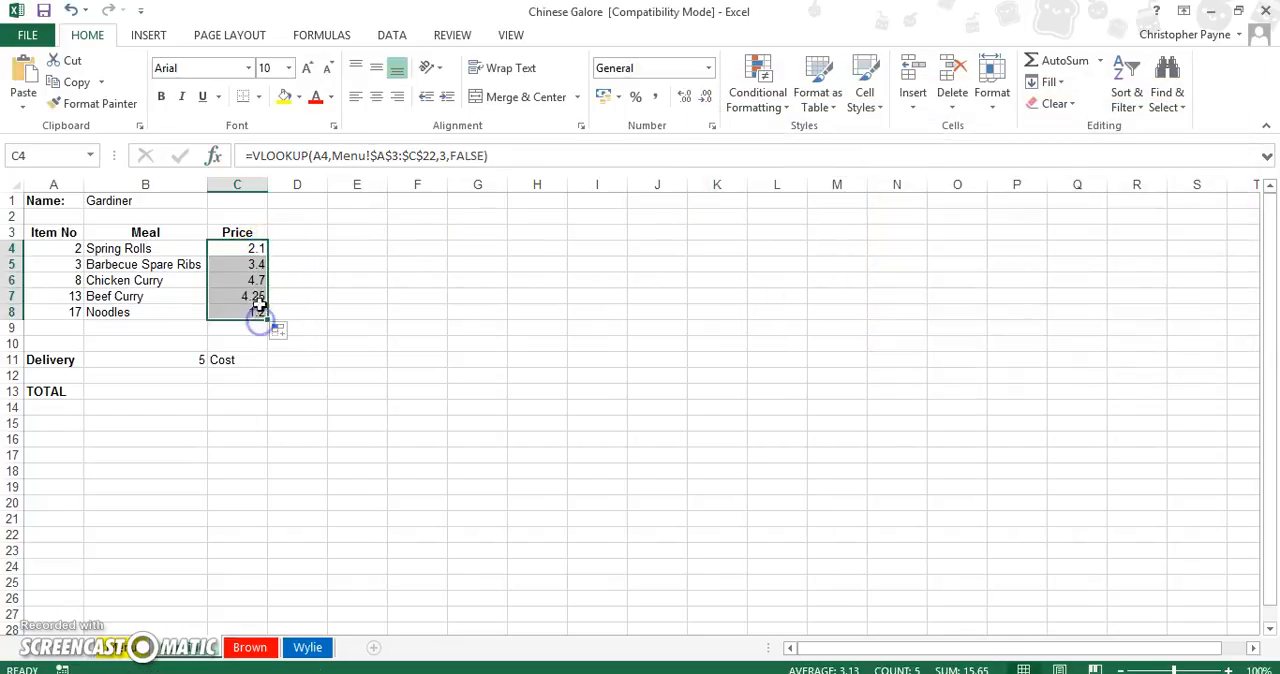
{"action": "left_click", "coordinate": [708, 68]}
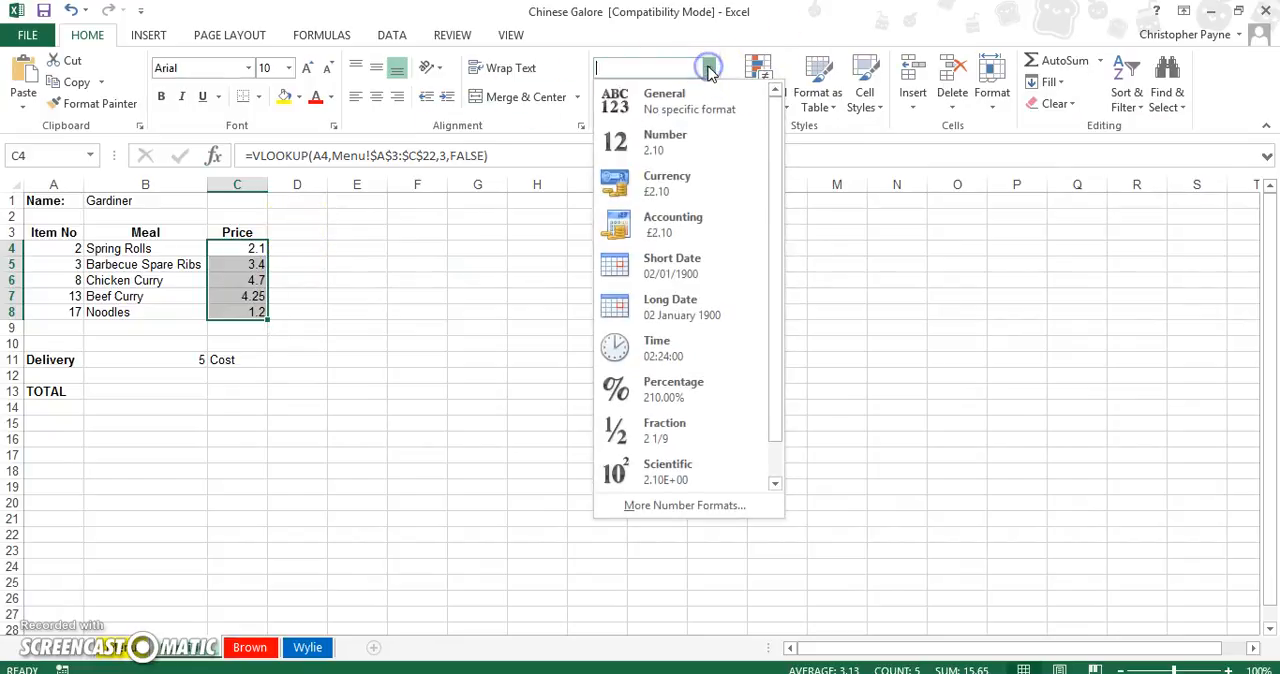
{"action": "left_click", "coordinate": [676, 183]}
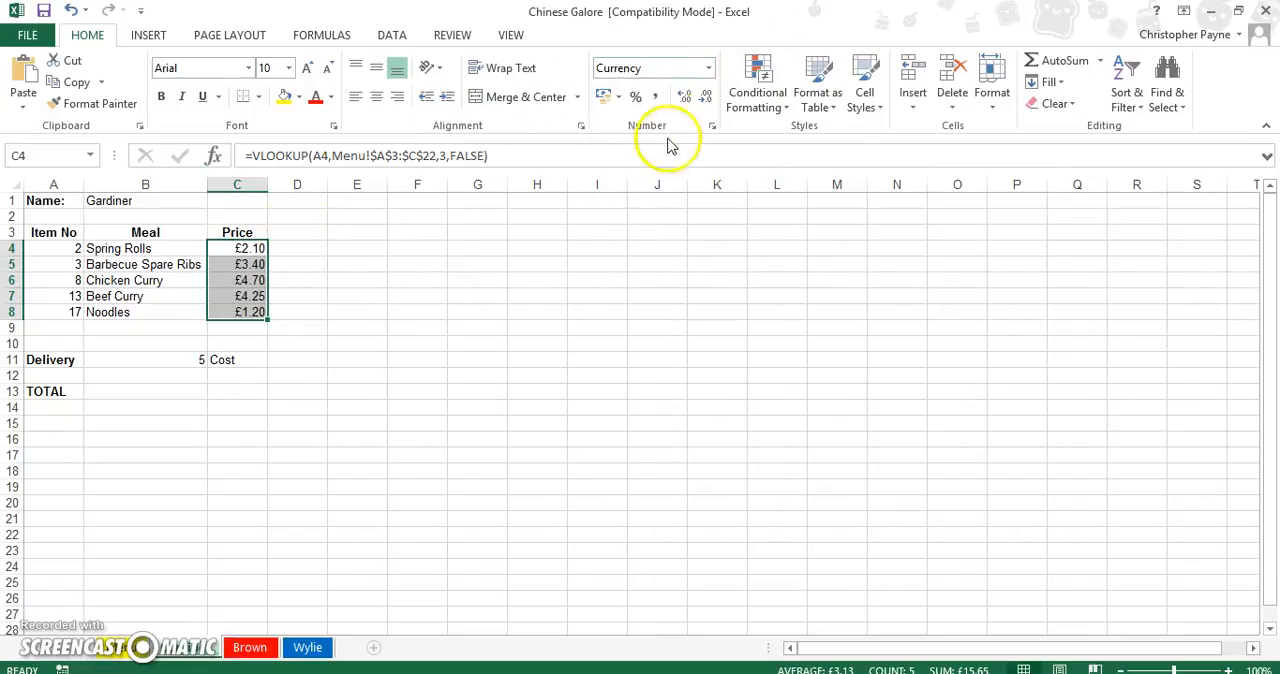
Check the delivery charges on the Menu sheet and insert an HLOOKUP in D11 of the first customer's sheet with lookup value B11.
{"action": "left_click", "coordinate": [120, 650]}
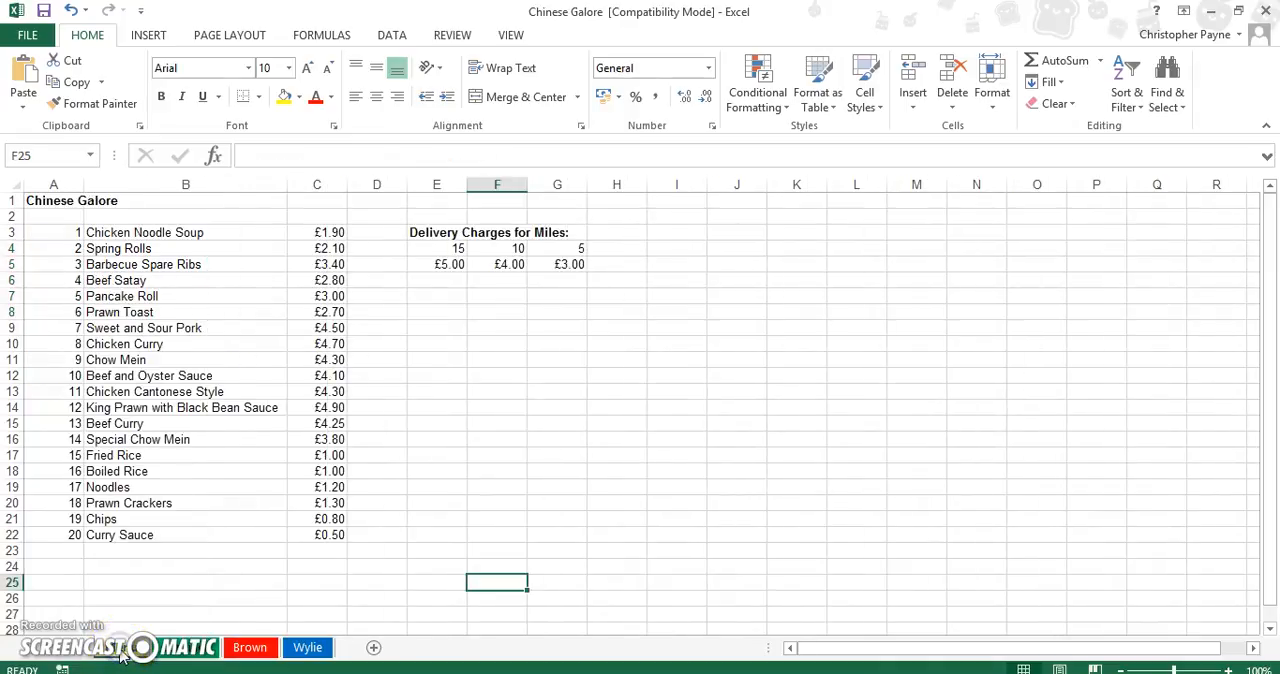
{"action": "left_click", "coordinate": [188, 648]}
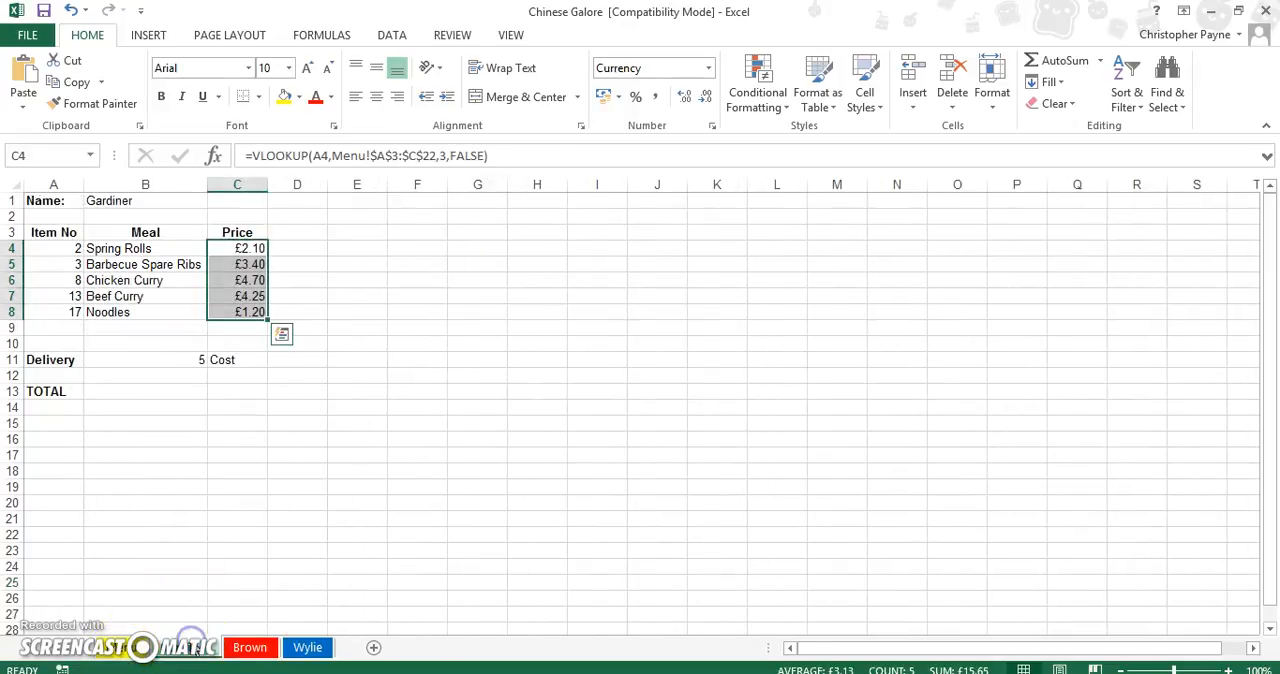
{"action": "left_click", "coordinate": [292, 362]}
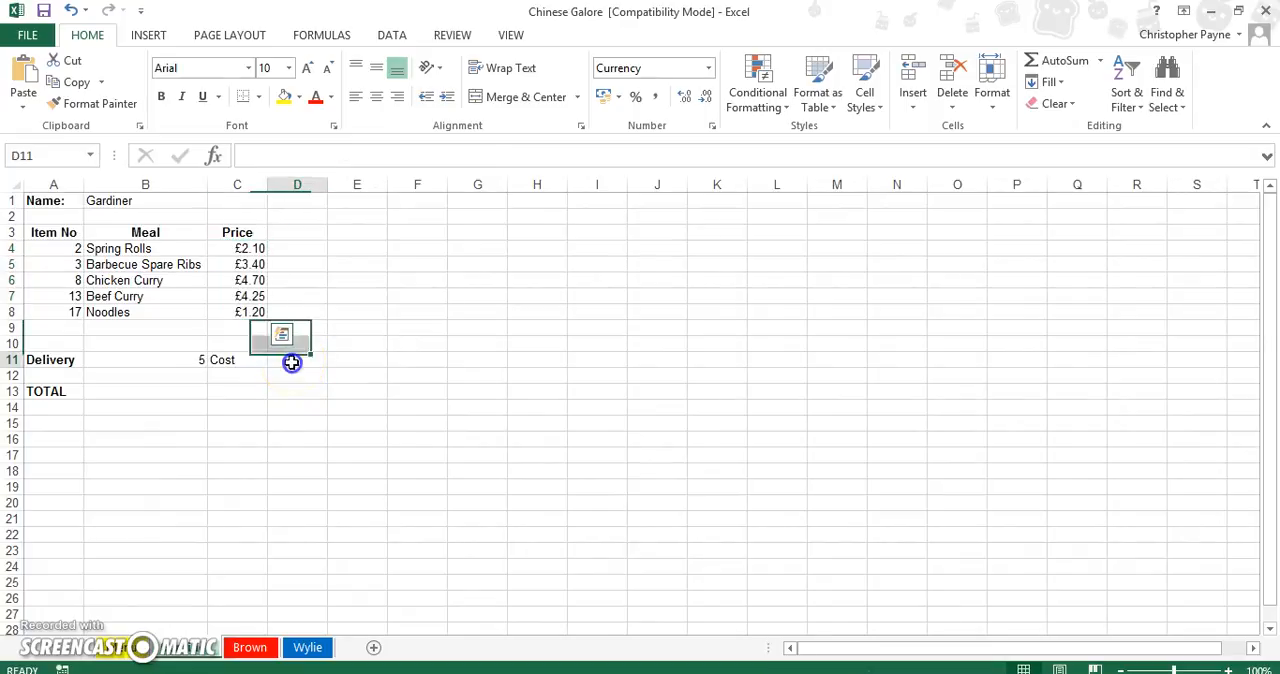
{"action": "left_click", "coordinate": [120, 648]}
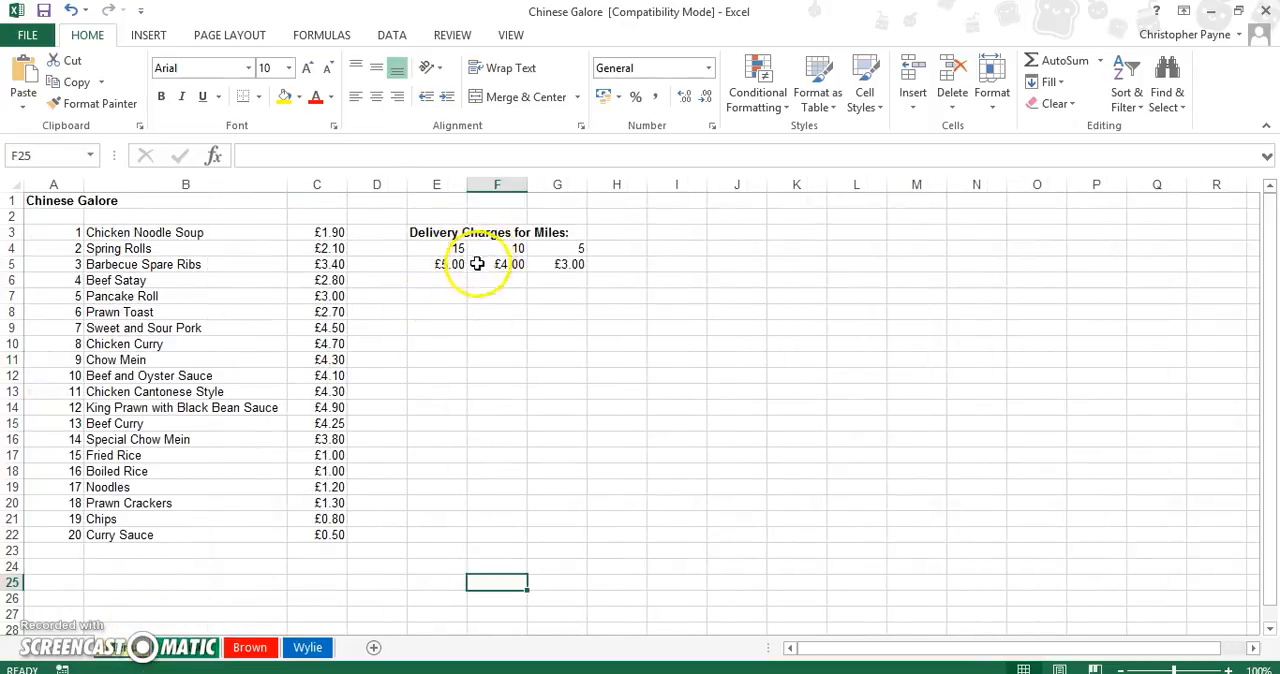
{"action": "left_click", "coordinate": [189, 650]}
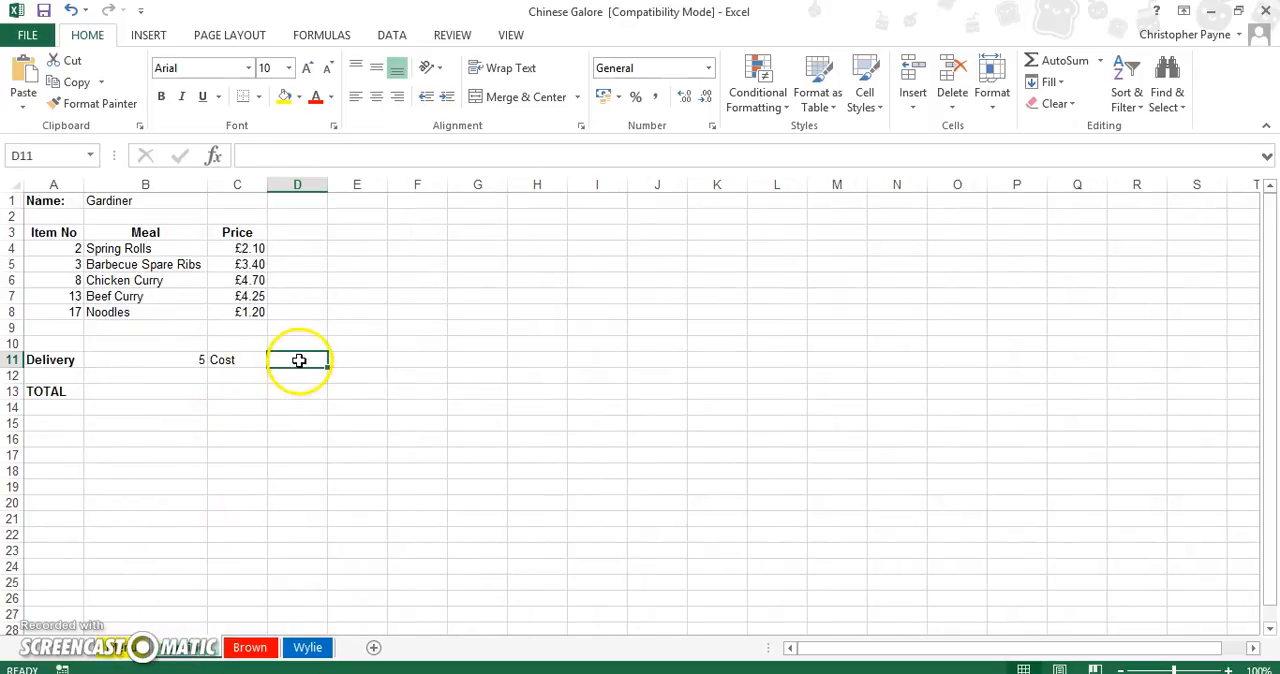
{"action": "left_click", "coordinate": [213, 157]}
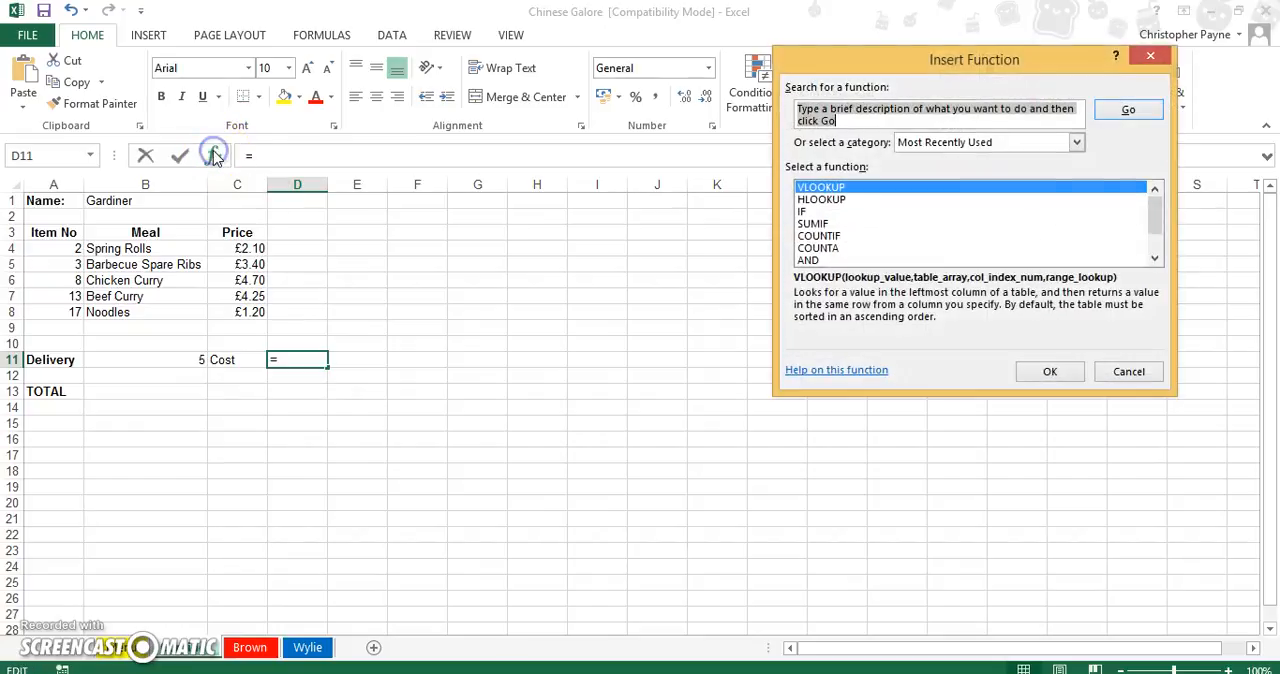
{"action": "left_click", "coordinate": [827, 201]}
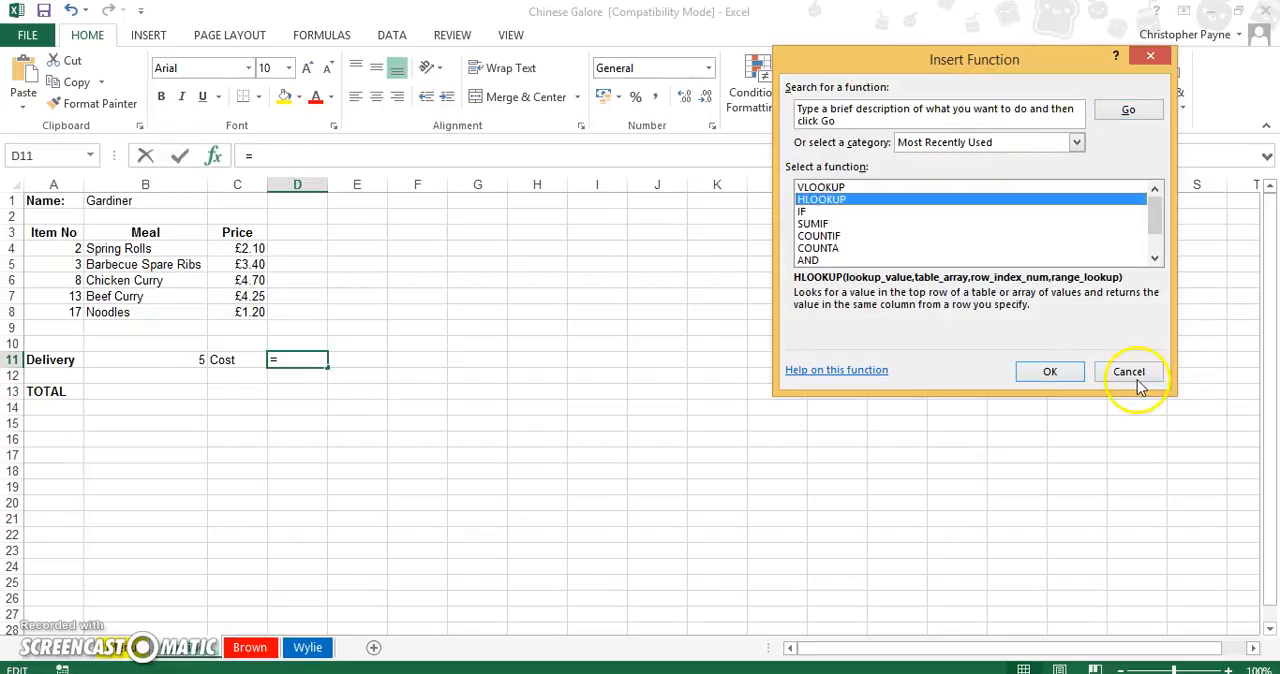
{"action": "left_click", "coordinate": [1046, 374]}
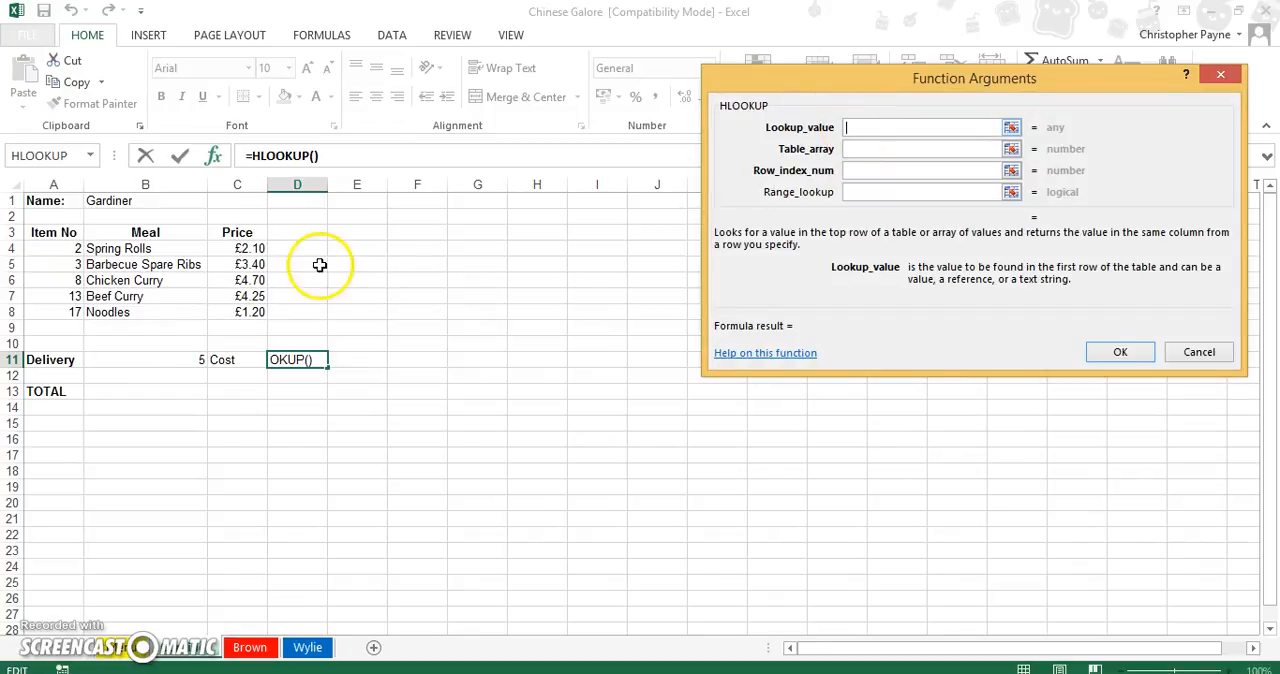
{"action": "left_click", "coordinate": [169, 360]}
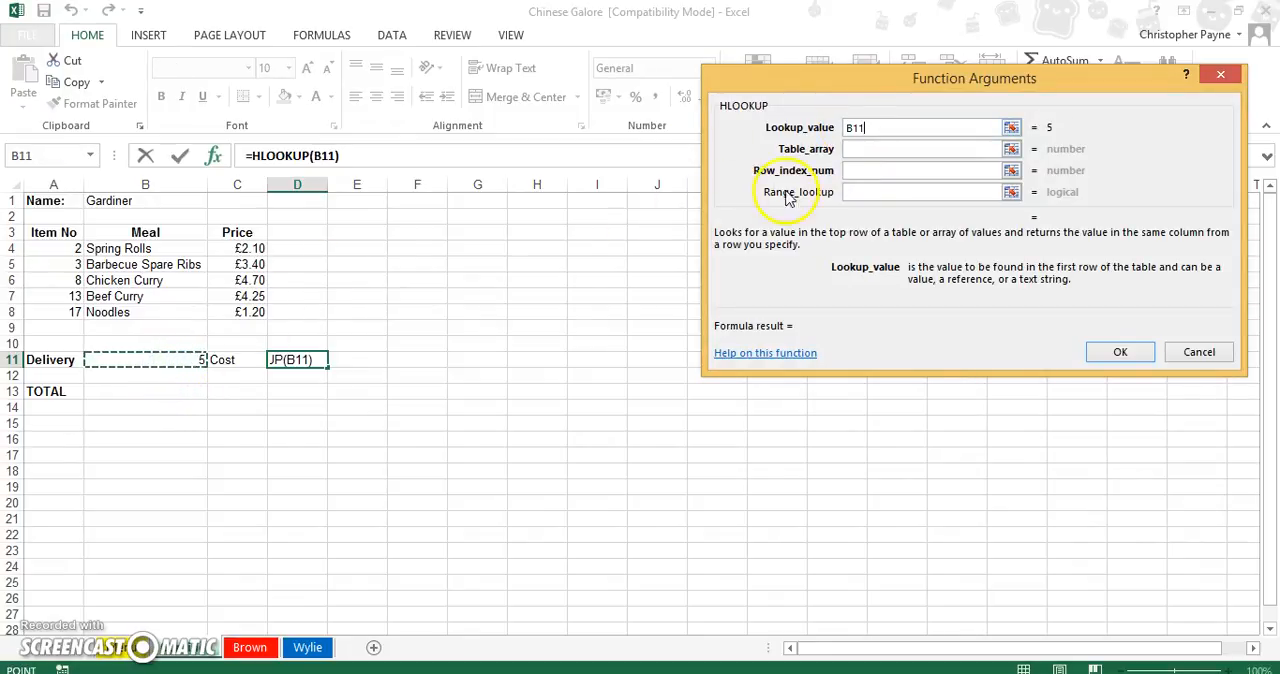
Set the delivery cost lookup's table array to the absolute range Menu!$E$4:$G$5.
{"action": "left_click", "coordinate": [906, 149]}
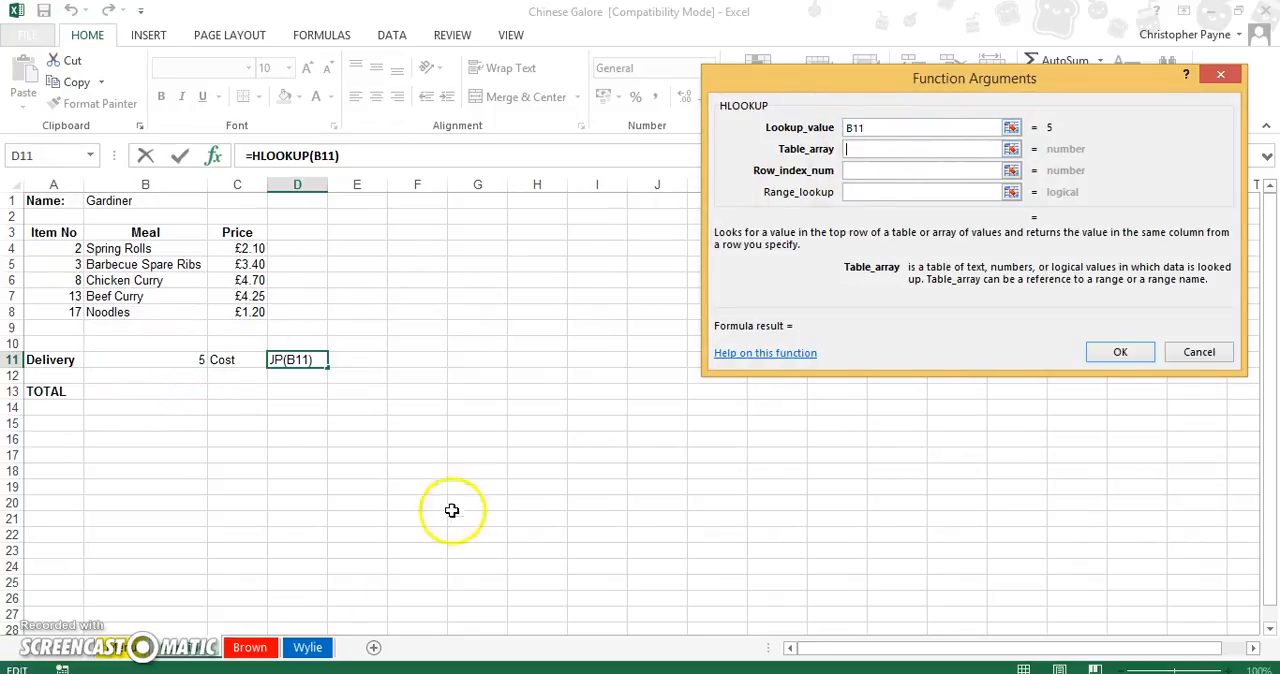
{"action": "left_click", "coordinate": [112, 648]}
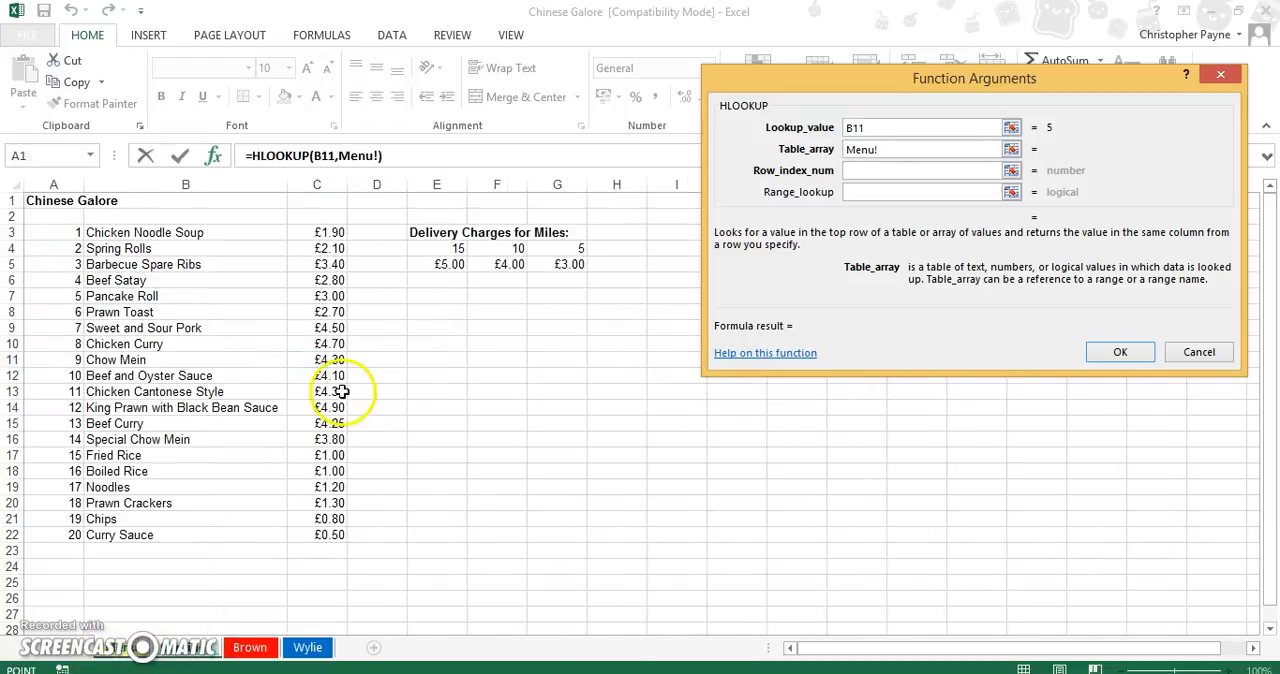
{"action": "left_click_drag", "start_coordinate": [443, 250], "coordinate": [562, 256]}
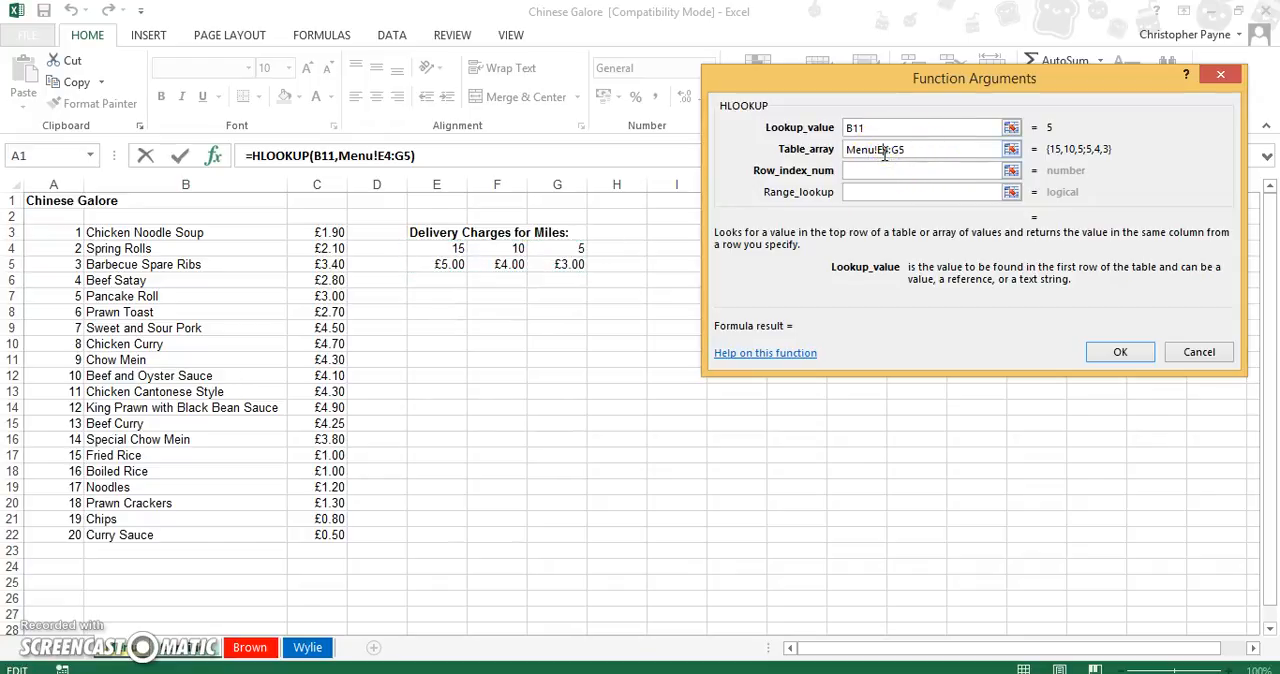
{"action": "left_click", "coordinate": [884, 153]}
{"action": "key", "text": "F4"}
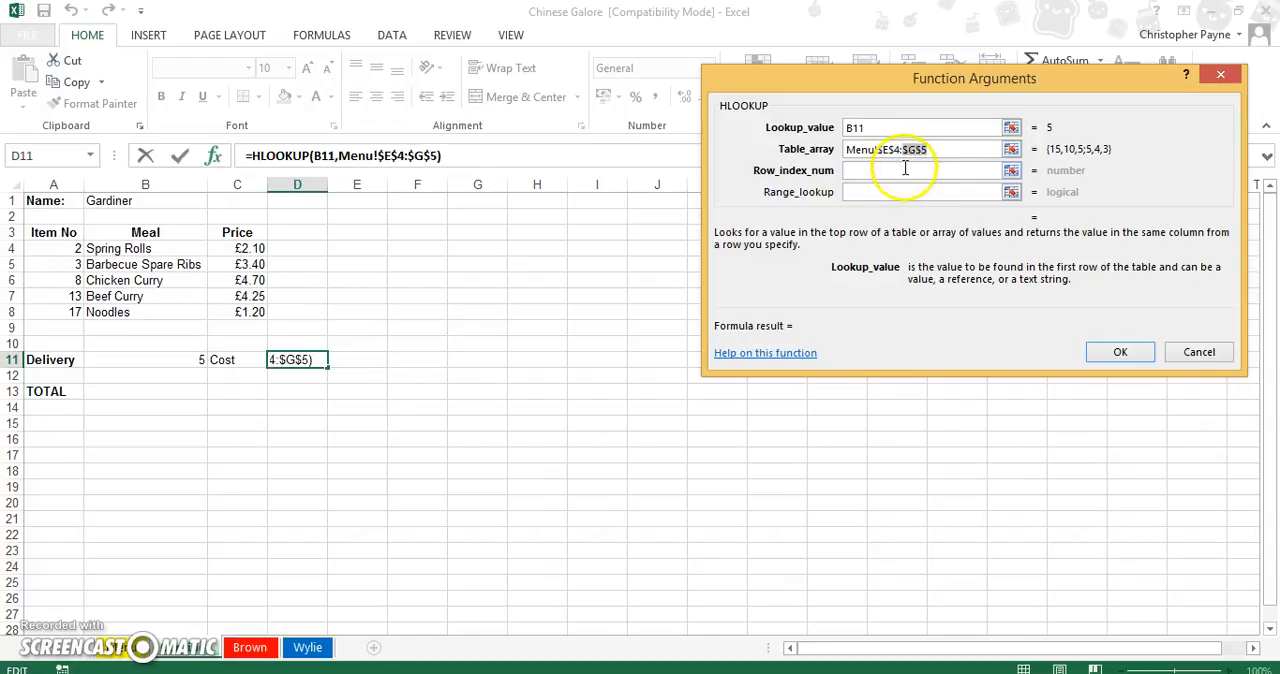
Complete the HLOOKUP in D11 with row index 2 and range lookup False, and format the cell as Currency.
{"action": "left_click", "coordinate": [905, 169]}
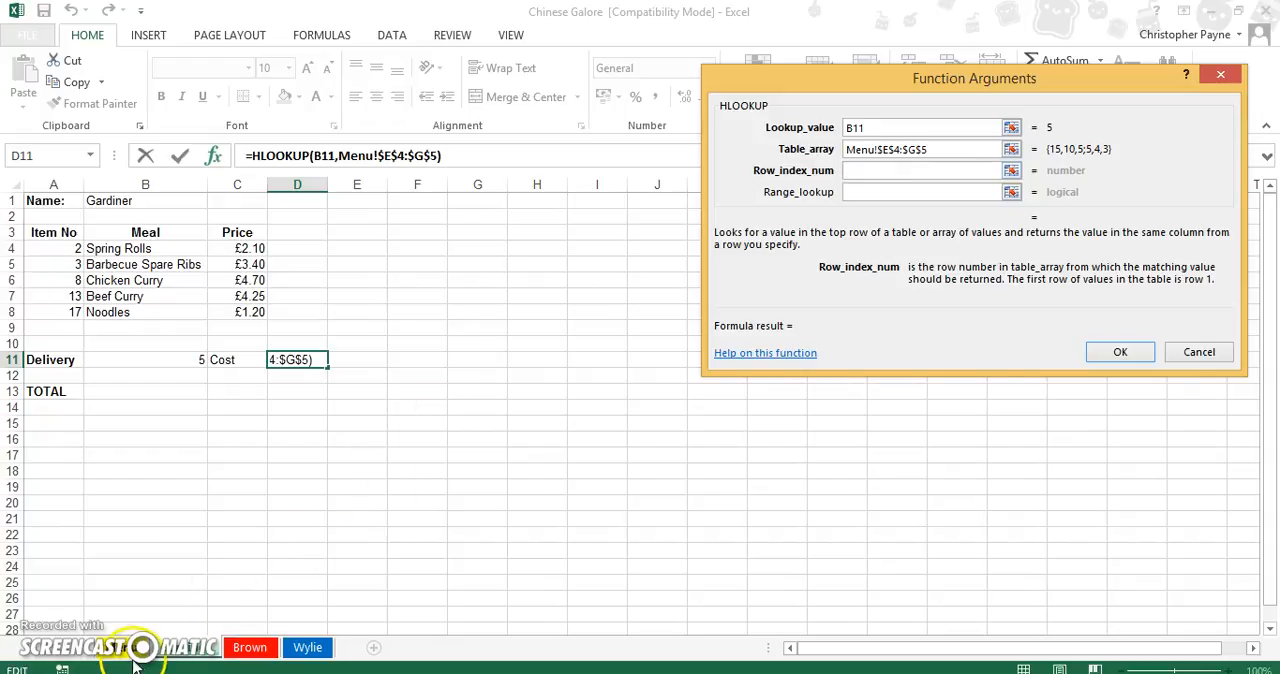
{"action": "left_click", "coordinate": [137, 652]}
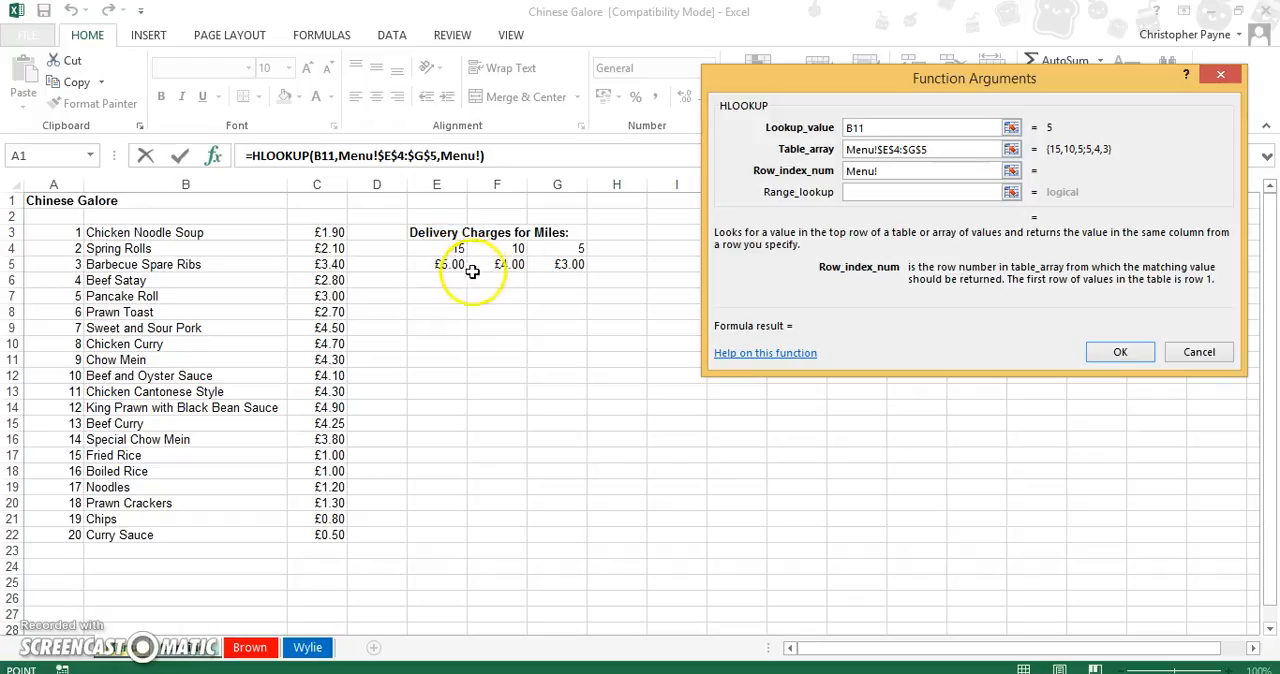
{"action": "left_click", "coordinate": [870, 195]}
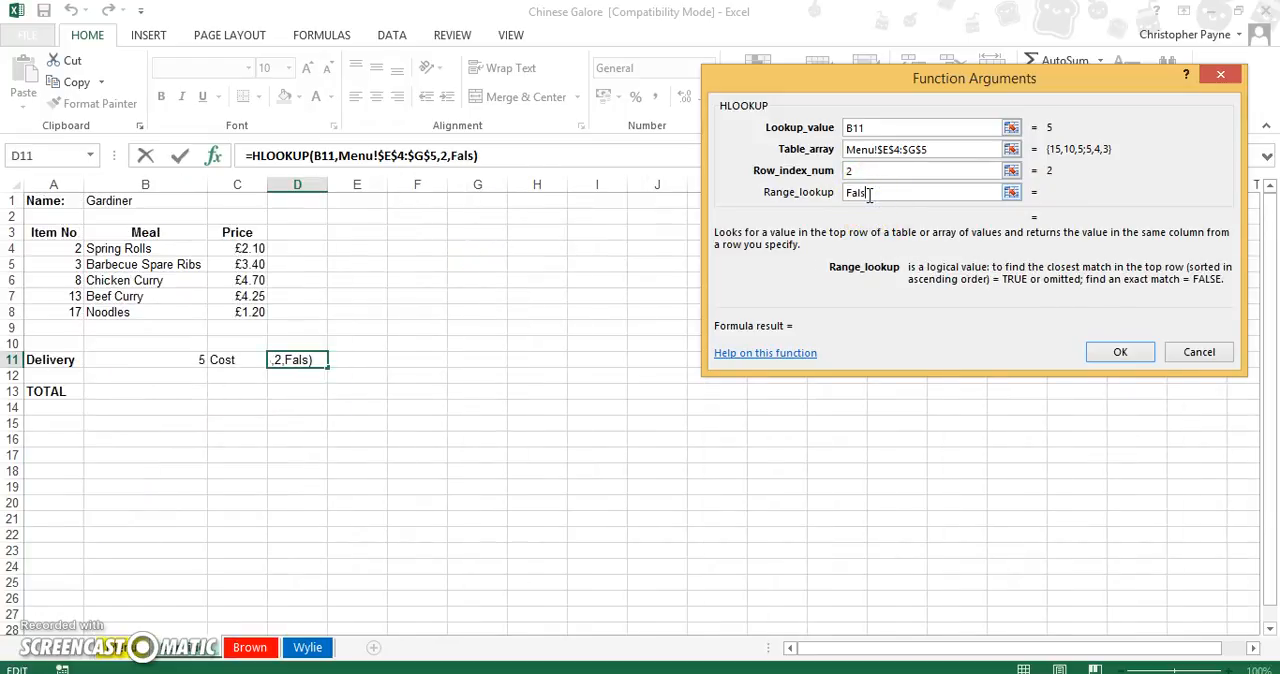
{"action": "left_click", "coordinate": [1117, 353]}
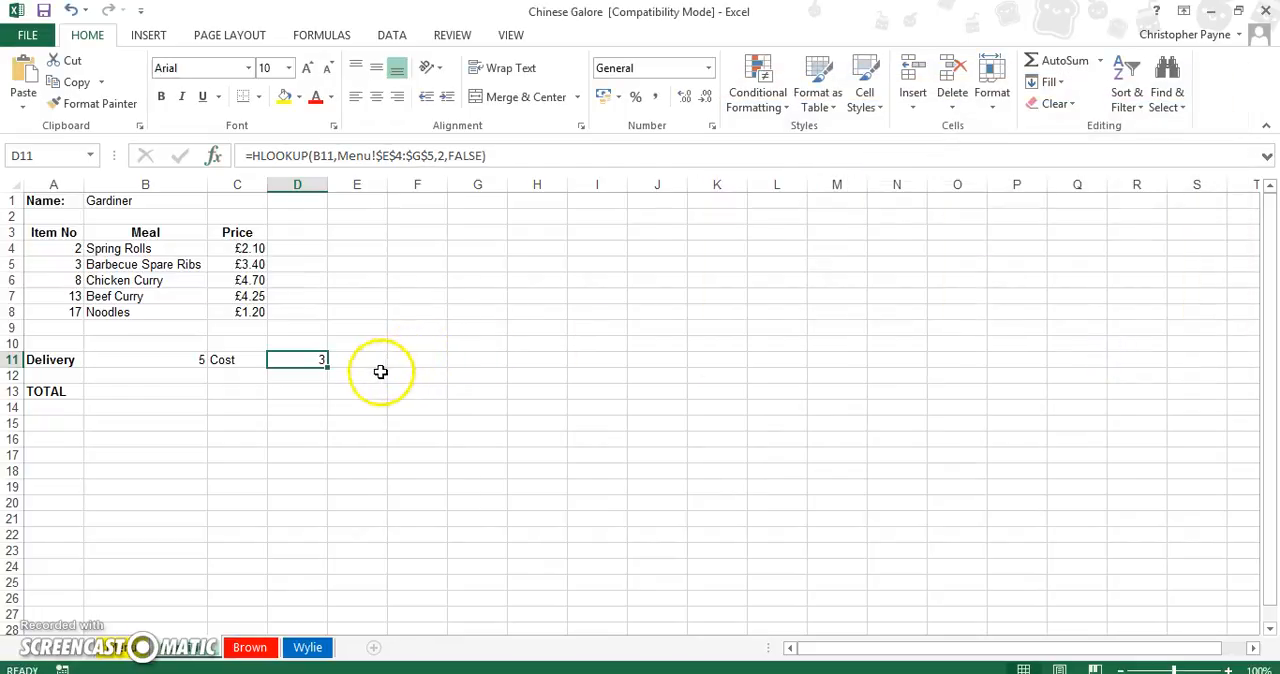
{"action": "left_click", "coordinate": [707, 70]}
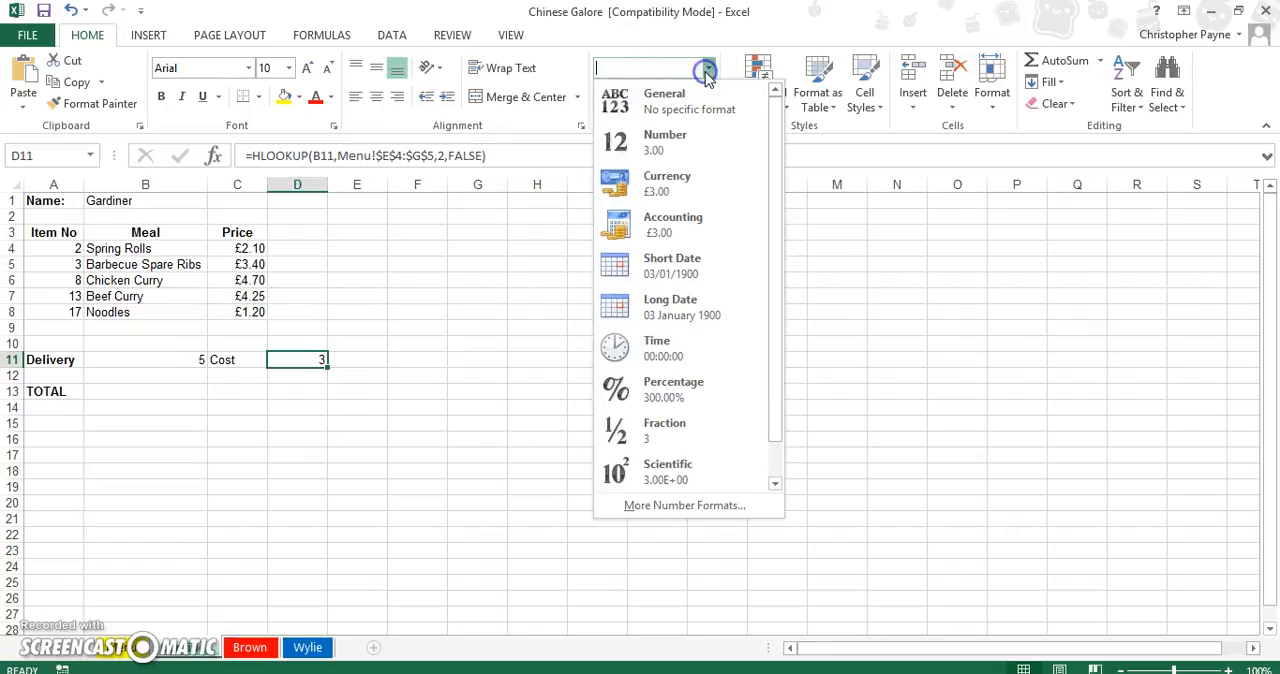
{"action": "left_click", "coordinate": [678, 178]}
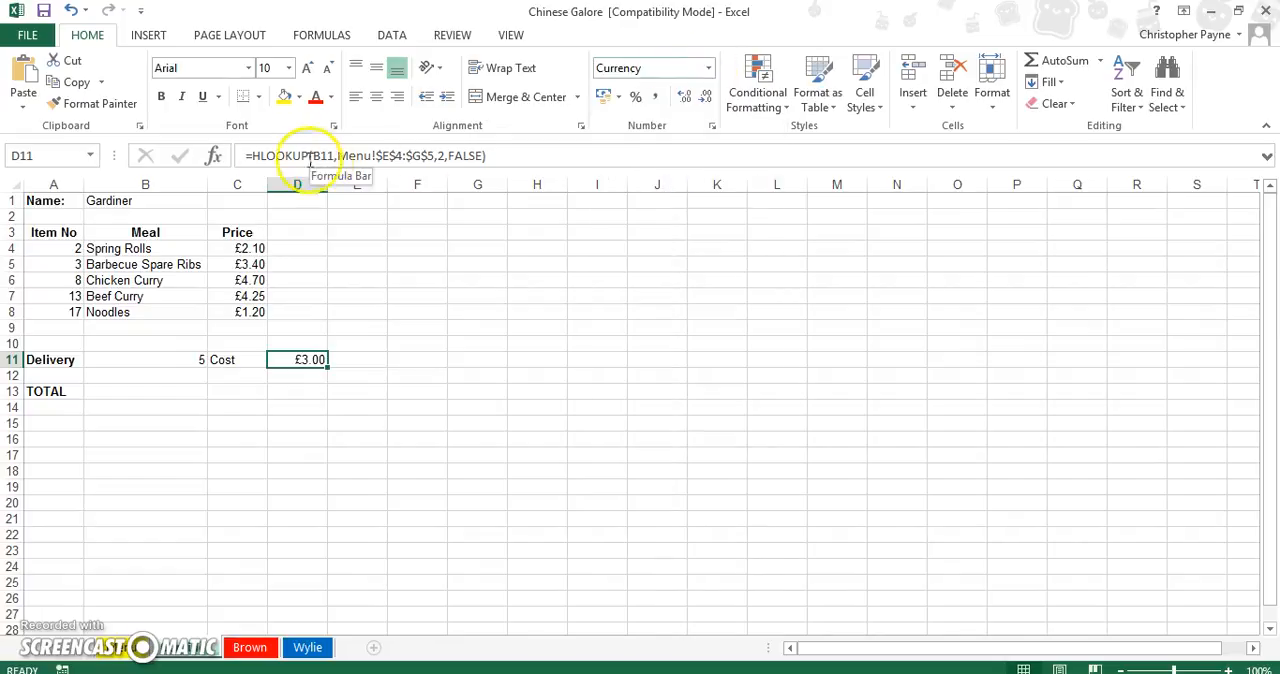
Reopen the HLOOKUP arguments of D11 and re-enter the lookup value as cell B11 of the first customer's sheet.
{"action": "left_click", "coordinate": [214, 157]}
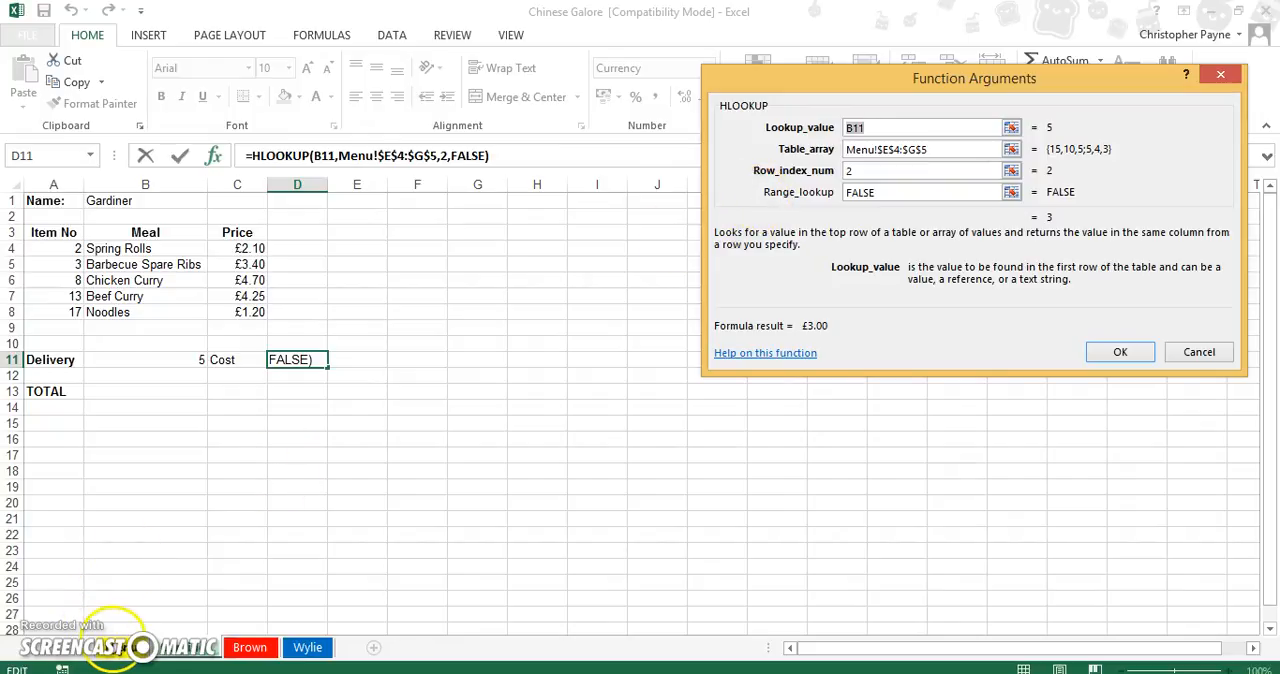
{"action": "left_click", "coordinate": [113, 647]}
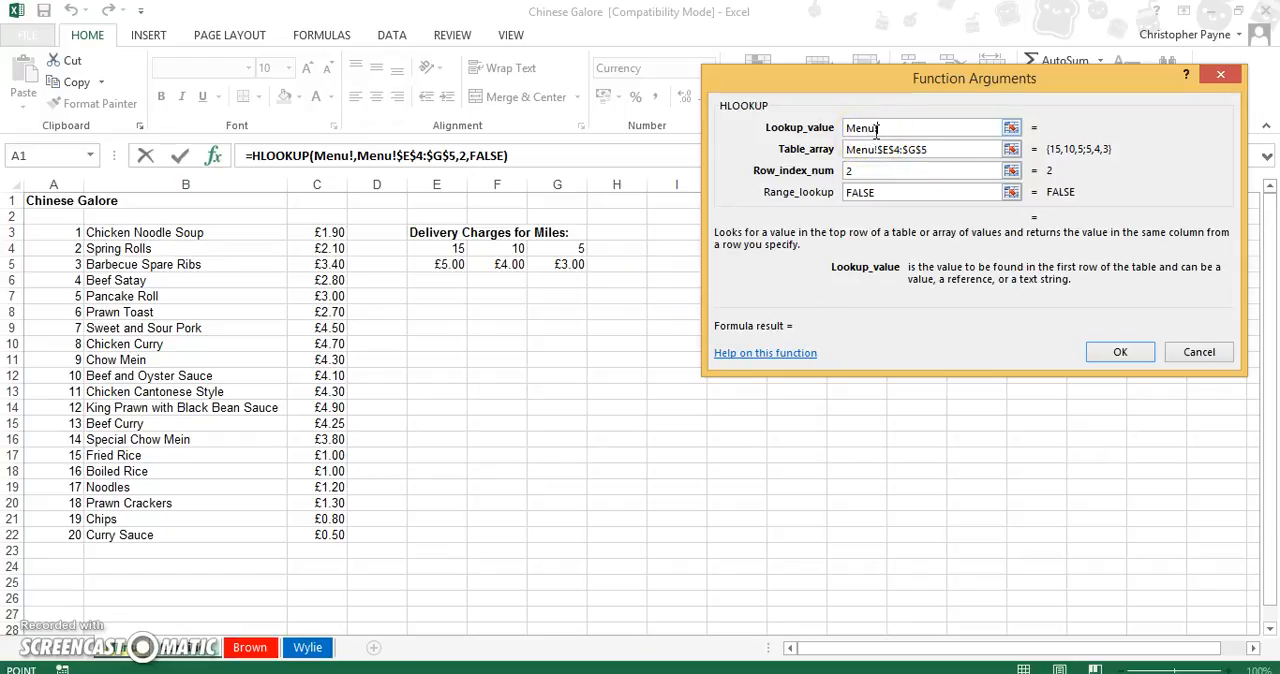
{"action": "key", "text": "BackSpace"}
{"action": "key", "text": "BackSpace"}
{"action": "key", "text": "BackSpace"}
{"action": "key", "text": "BackSpace"}
{"action": "key", "text": "BackSpace"}
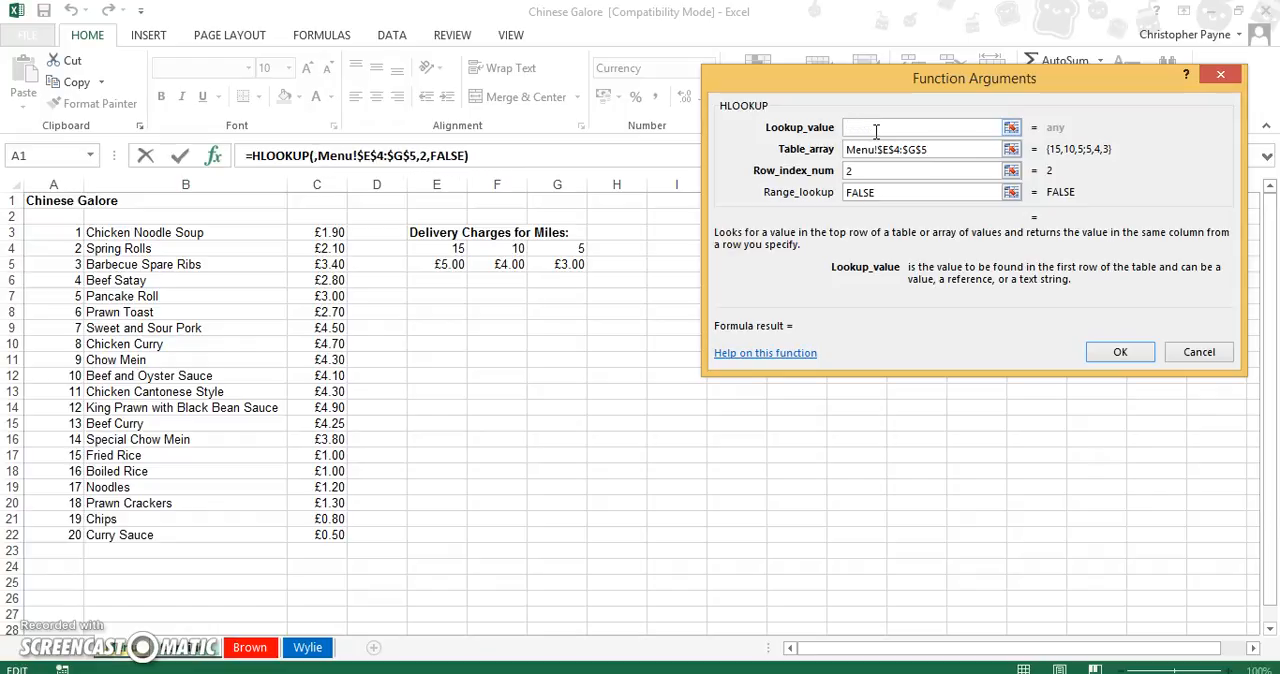
{"action": "left_click", "coordinate": [195, 645]}
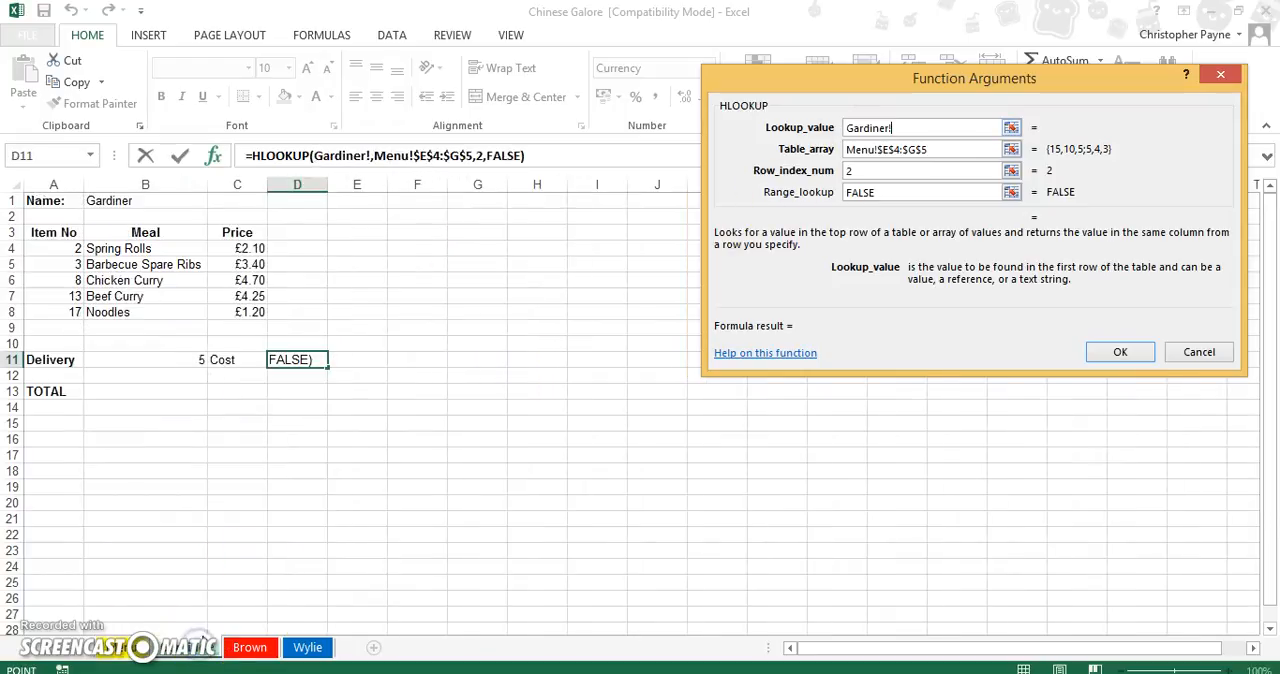
{"action": "left_click", "coordinate": [188, 360]}
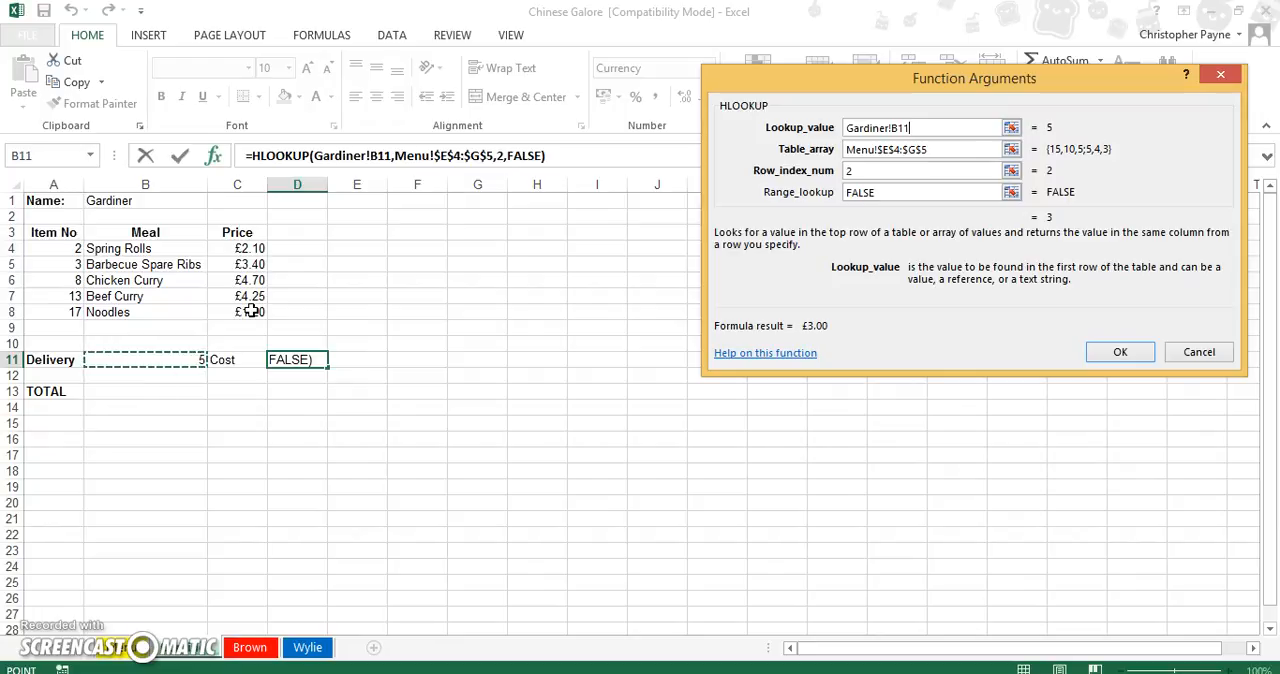
{"action": "key", "text": "BackSpace"}
{"action": "key", "text": "BackSpace"}
{"action": "key", "text": "BackSpace"}
{"action": "key", "text": "BackSpace"}
{"action": "key", "text": "BackSpace"}
{"action": "key", "text": "BackSpace"}
{"action": "key", "text": "BackSpace"}
{"action": "key", "text": "BackSpace"}
{"action": "key", "text": "BackSpace"}
{"action": "key", "text": "BackSpace"}
{"action": "key", "text": "BackSpace"}
{"action": "key", "text": "BackSpace"}
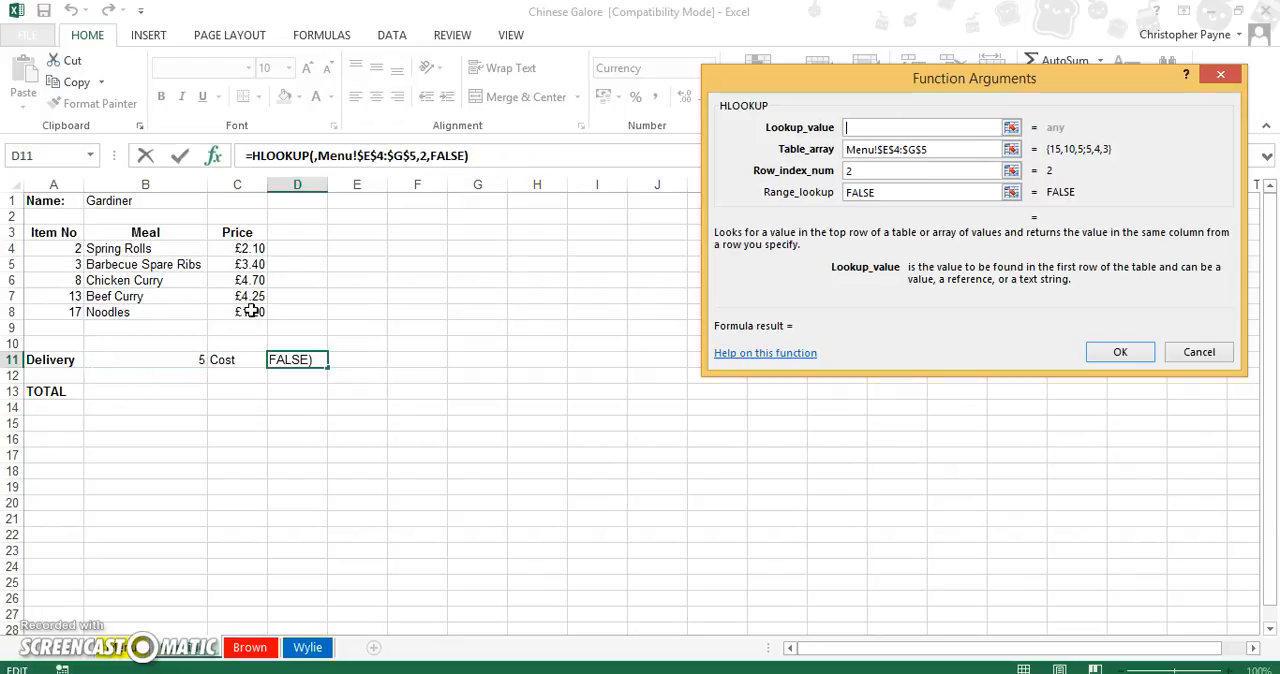
{"action": "left_click", "coordinate": [177, 358]}
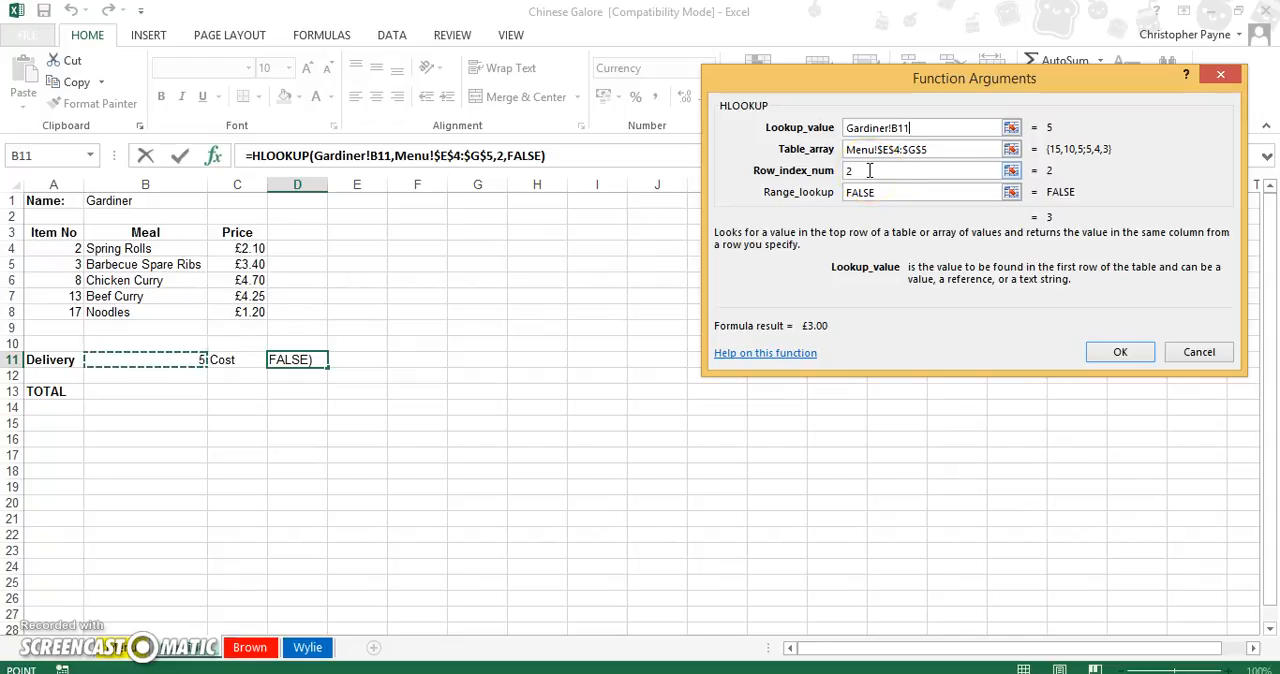
{"action": "left_click", "coordinate": [1108, 358]}
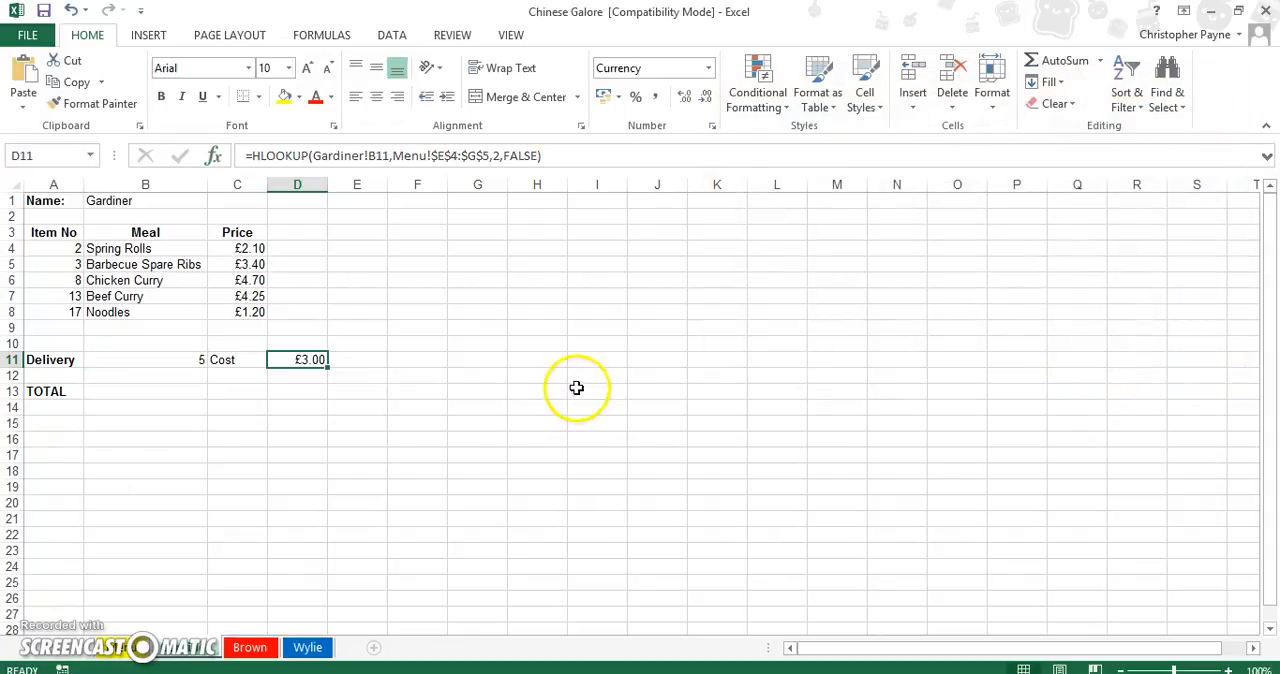
Look through the customers' order sheets to compare which prices and delivery costs are filled in, ending on the second customer's sheet.
{"action": "left_click", "coordinate": [248, 650]}
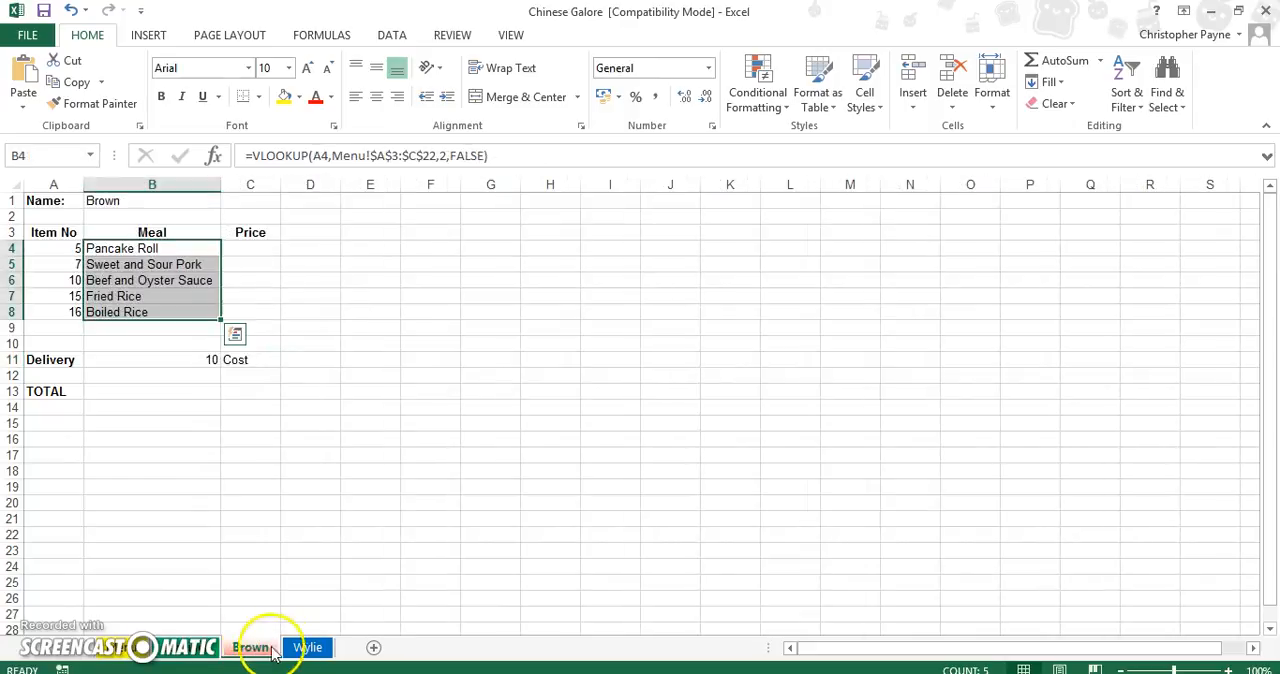
{"action": "left_click", "coordinate": [305, 648]}
{"action": "left_click", "coordinate": [248, 648]}
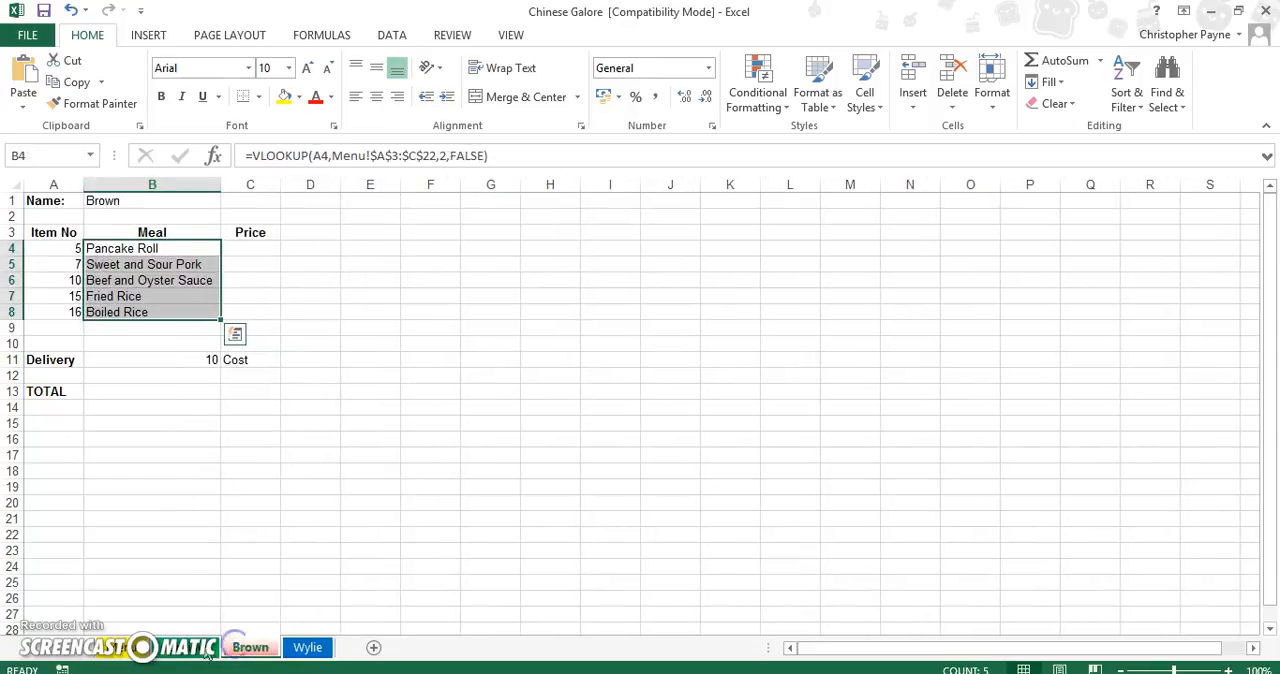
{"action": "left_click", "coordinate": [195, 648]}
{"action": "left_click", "coordinate": [260, 553]}
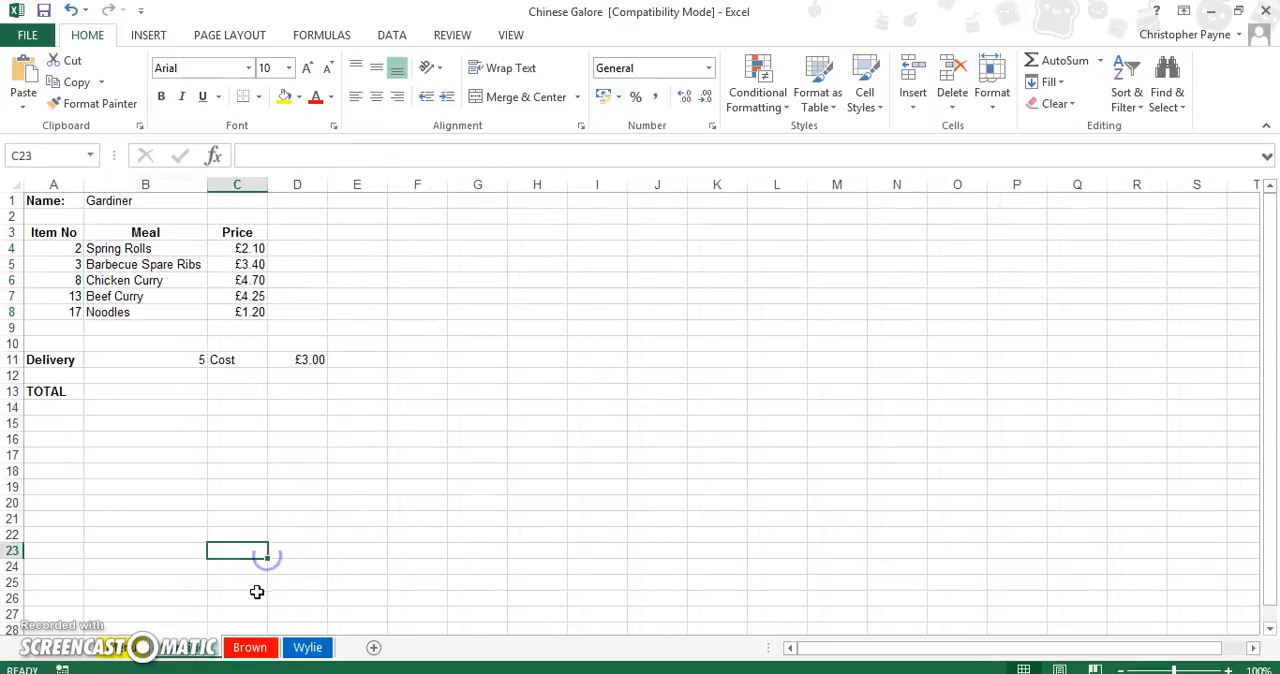
{"action": "left_click", "coordinate": [249, 648]}
{"action": "left_click", "coordinate": [256, 533]}
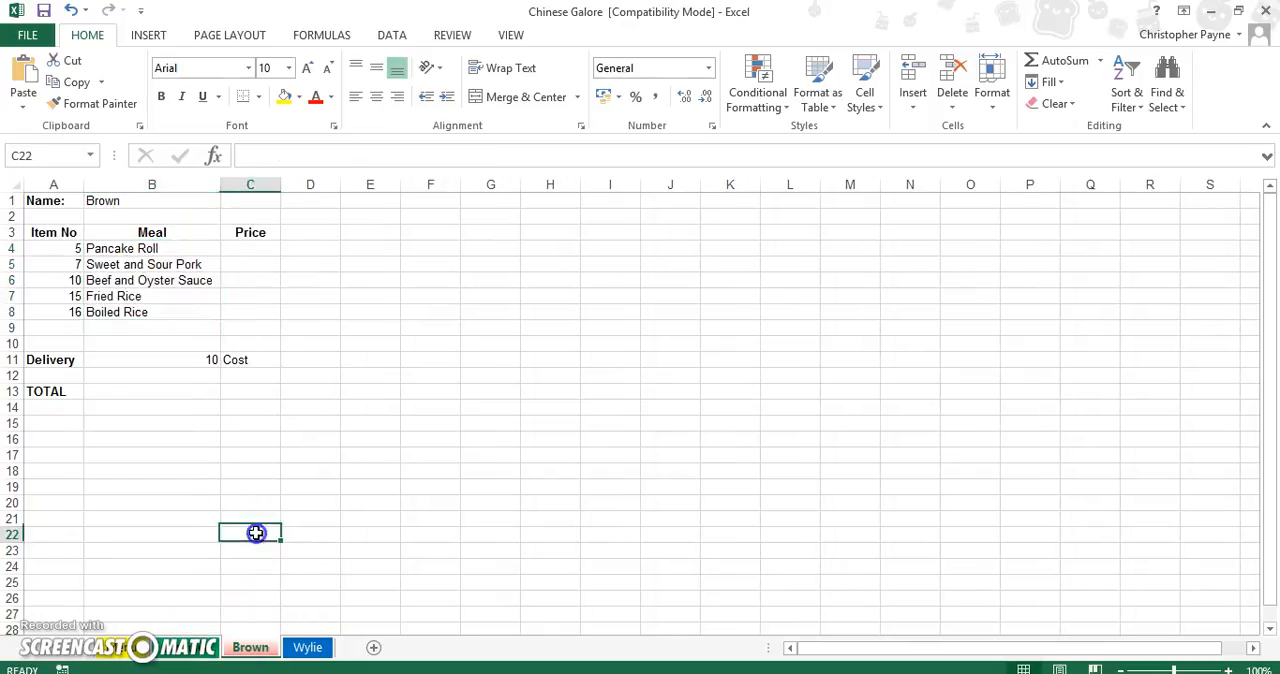
{"action": "left_click", "coordinate": [314, 652]}
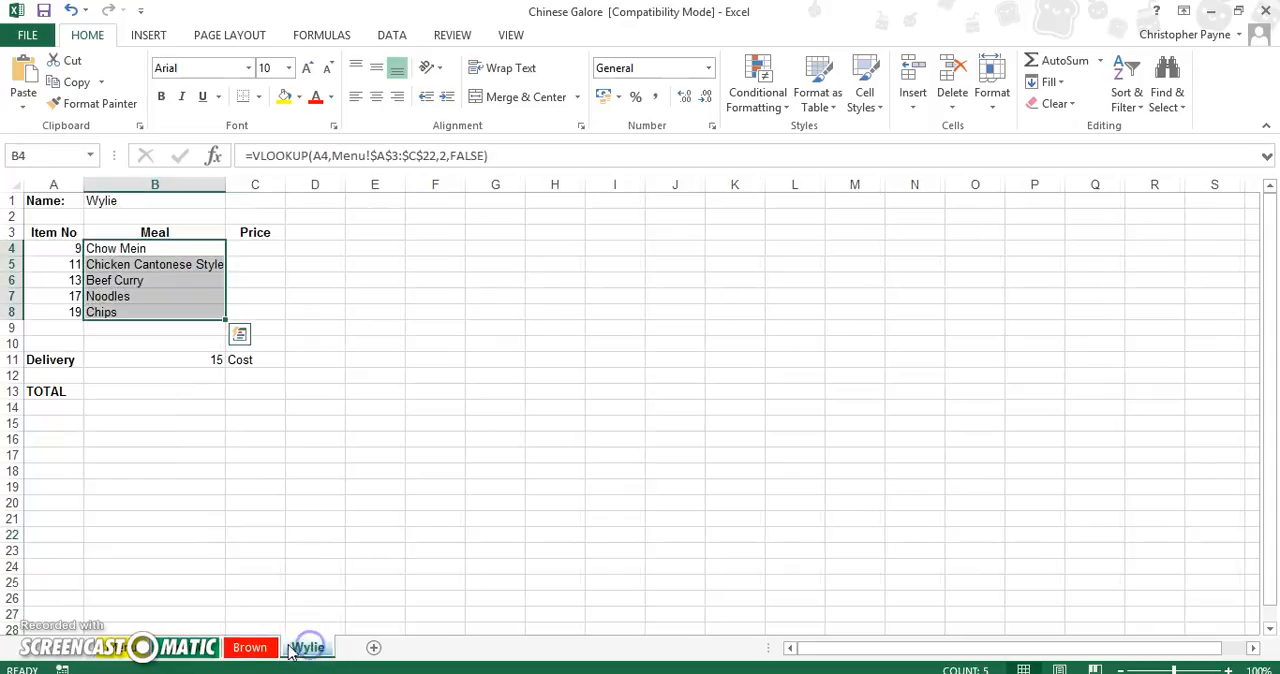
{"action": "left_click", "coordinate": [248, 648]}
{"action": "left_click", "coordinate": [349, 390]}
{"action": "left_click", "coordinate": [261, 247]}
{"action": "left_click", "coordinate": [213, 155]}
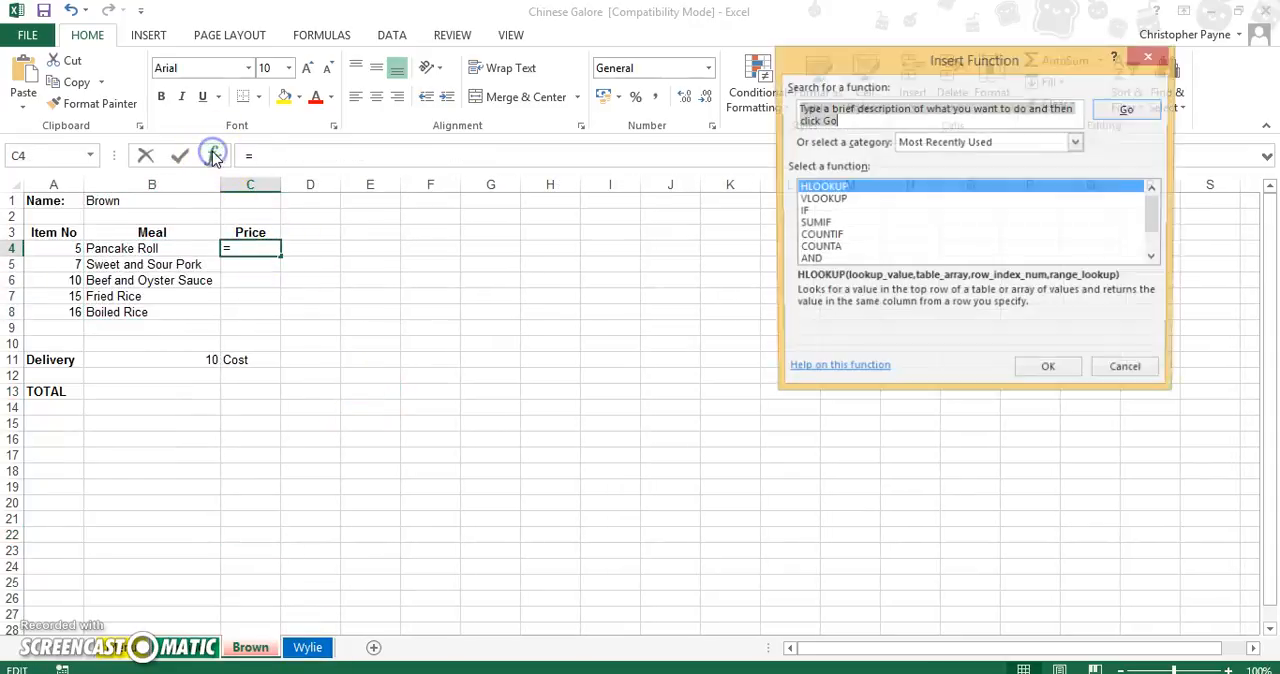
{"action": "left_click", "coordinate": [1116, 372]}
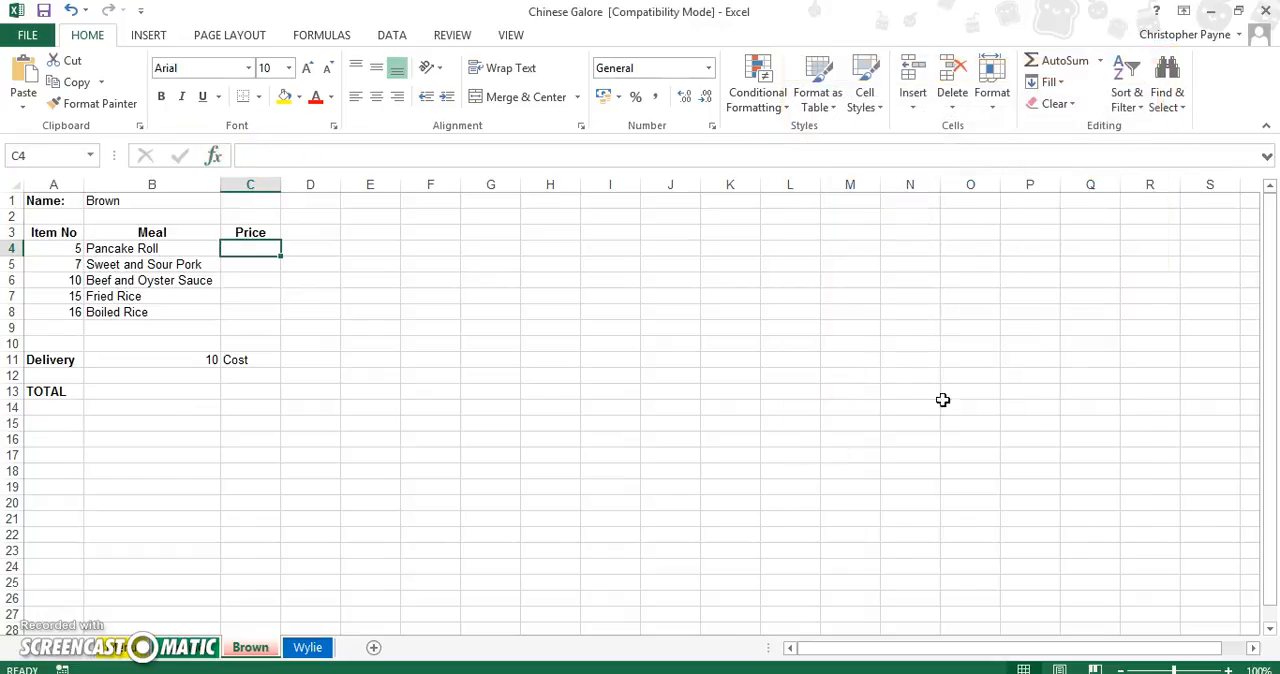
{"action": "left_click_drag", "start_coordinate": [670, 487], "coordinate": [670, 471]}
{"action": "left_click", "coordinate": [263, 650]}
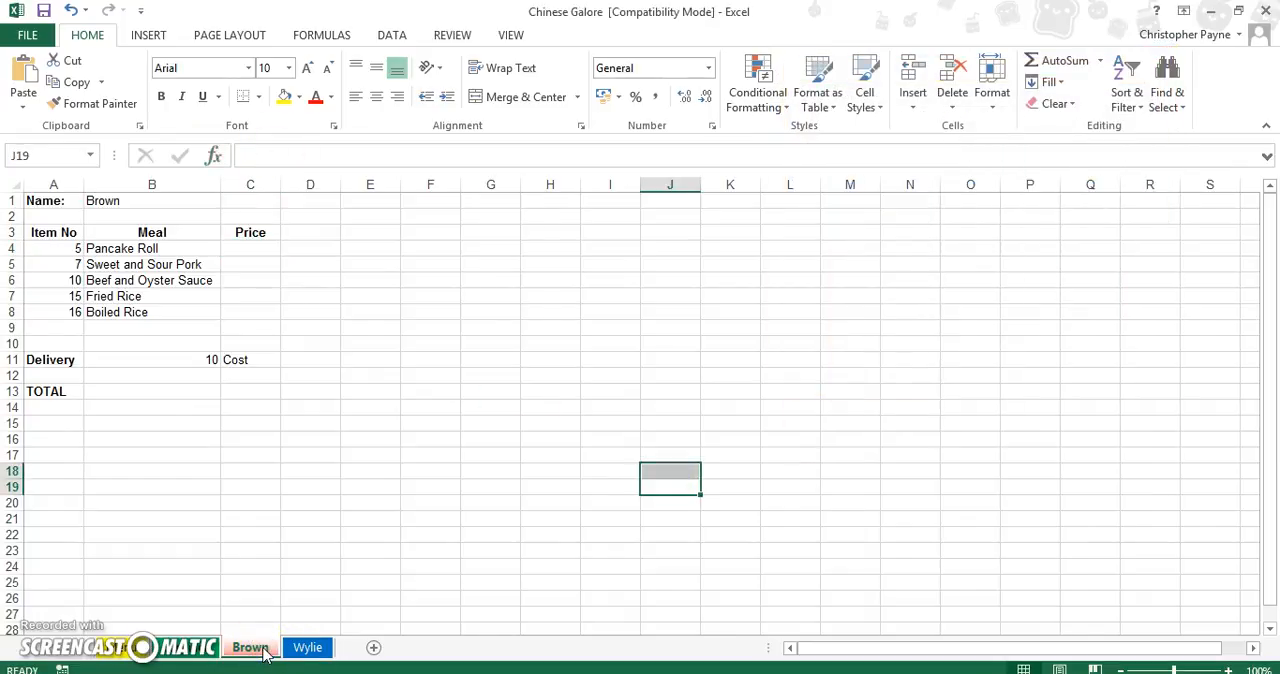
{"action": "left_click", "coordinate": [308, 648], "text": "ctrl"}
{"action": "left_click", "coordinate": [248, 650]}
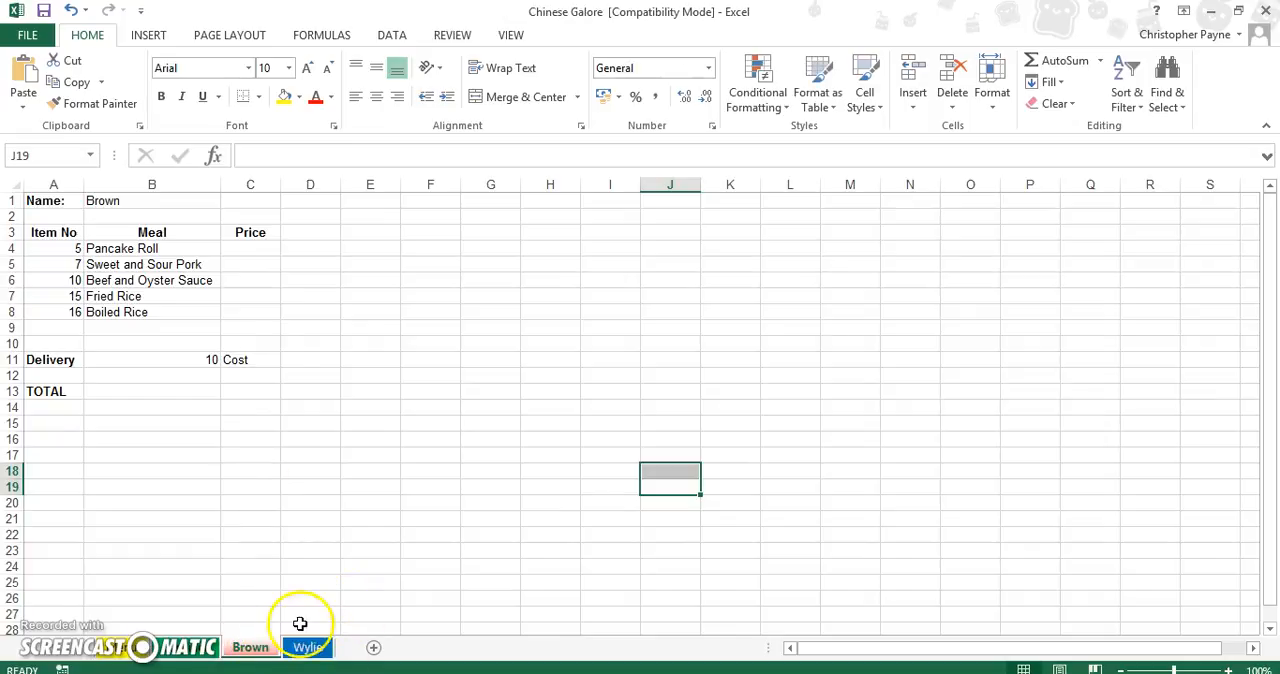
Start a VLOOKUP in price cell C4 of the second customer's sheet, with item number cell A4 as lookup value.
{"action": "left_click", "coordinate": [258, 247]}
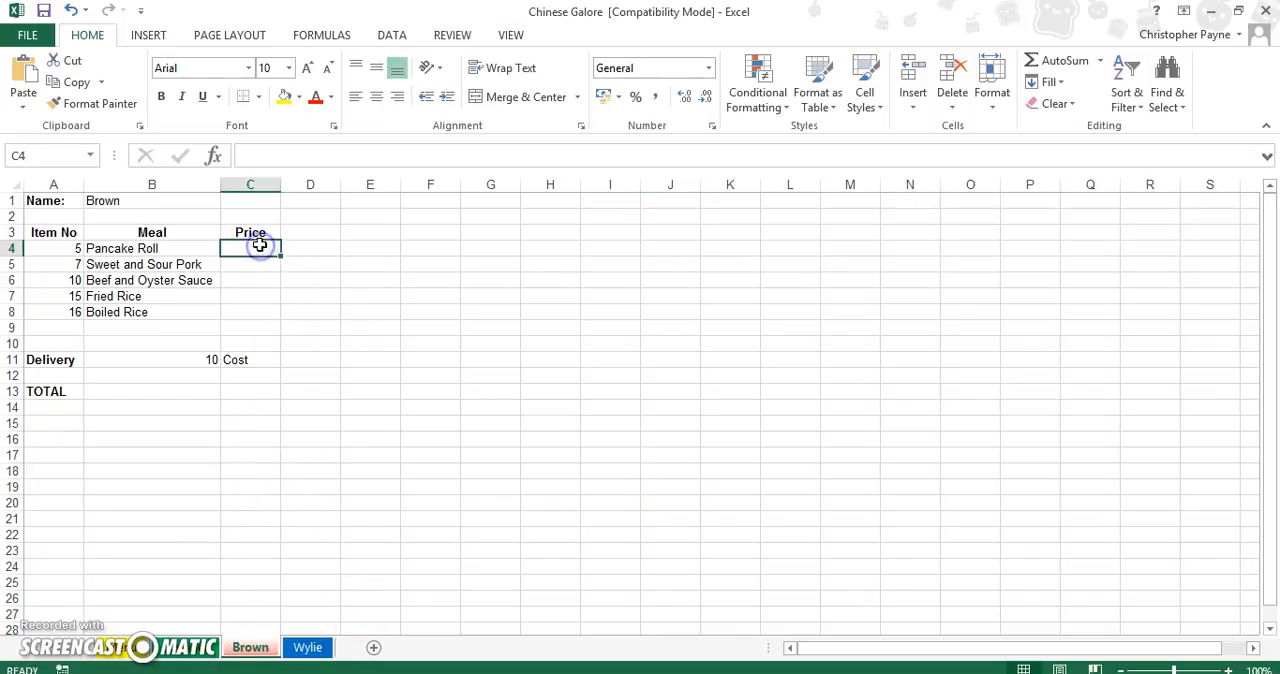
{"action": "left_click", "coordinate": [213, 156]}
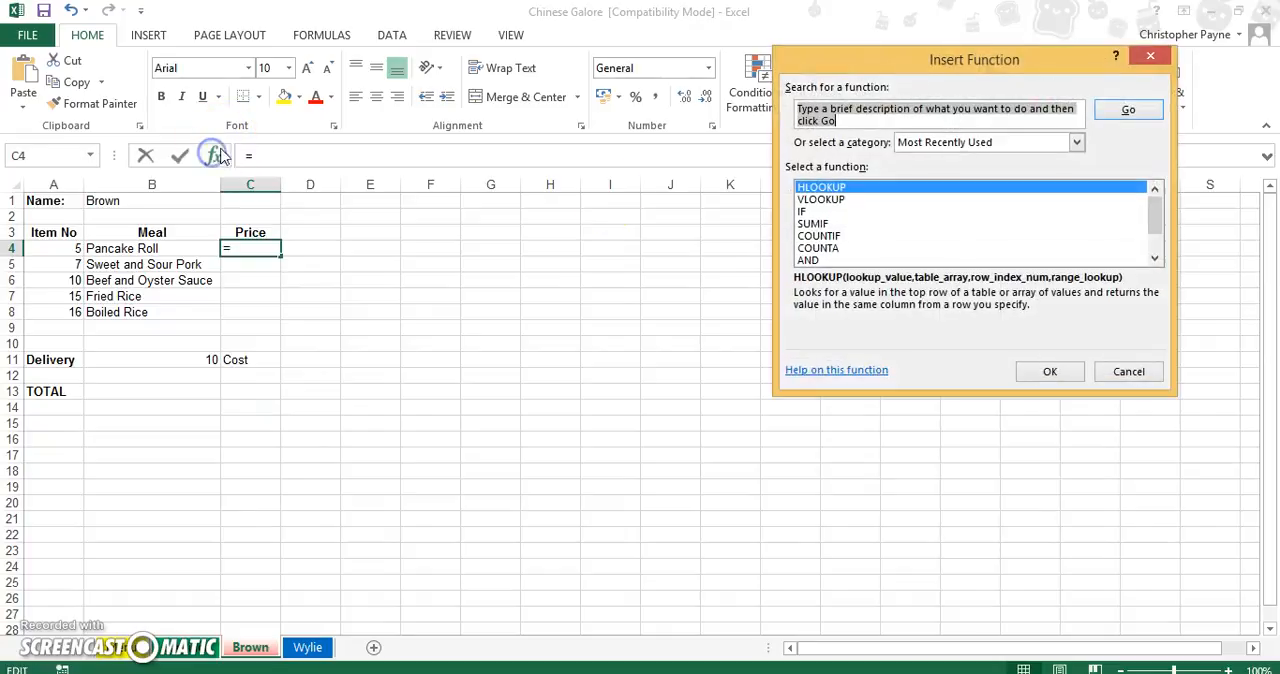
{"action": "left_click", "coordinate": [870, 199]}
{"action": "left_click", "coordinate": [1040, 371]}
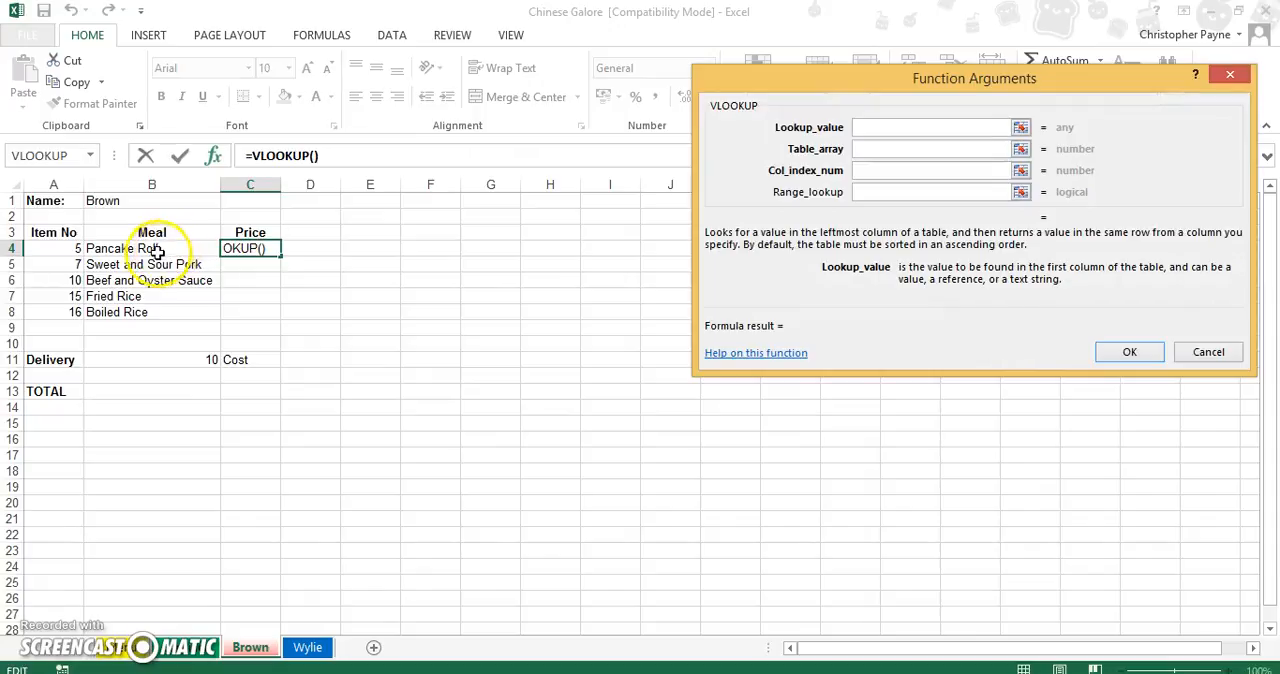
{"action": "left_click", "coordinate": [76, 249]}
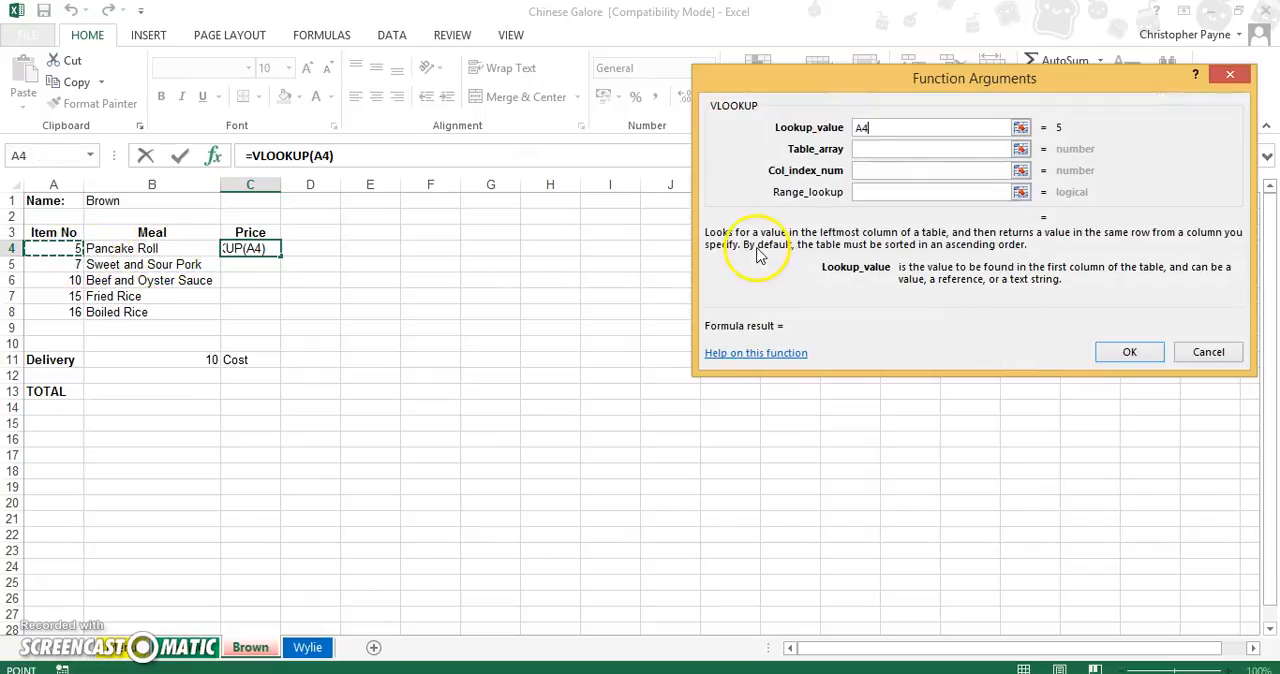
Set the price lookup's table array to the absolute range Menu!$A$3:$C$22.
{"action": "left_click", "coordinate": [908, 148]}
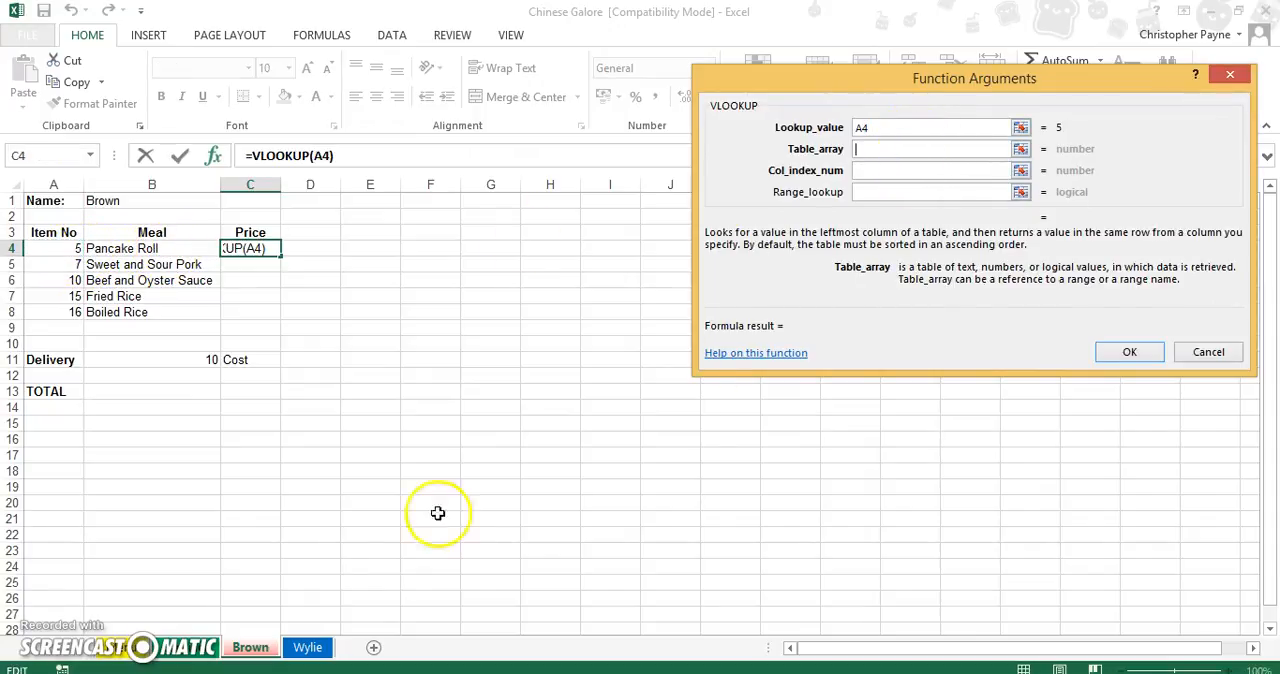
{"action": "left_click", "coordinate": [185, 647]}
{"action": "left_click_drag", "start_coordinate": [45, 232], "coordinate": [331, 532]}
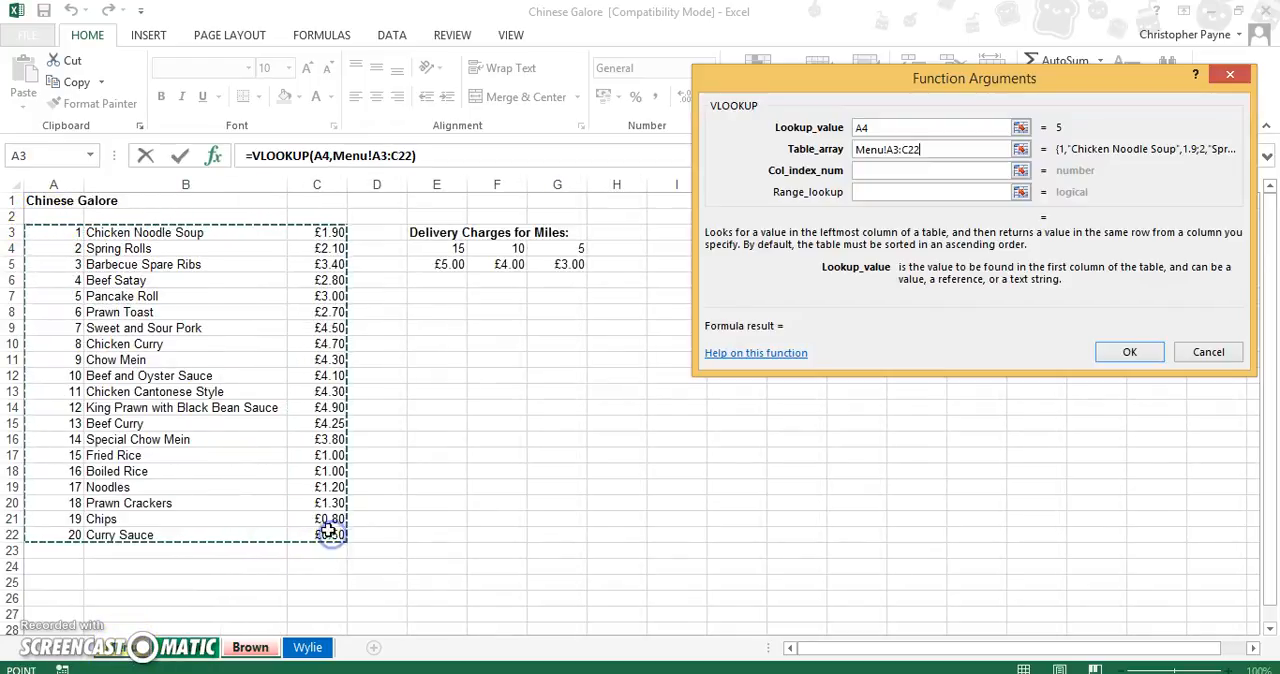
{"action": "left_click", "coordinate": [896, 152]}
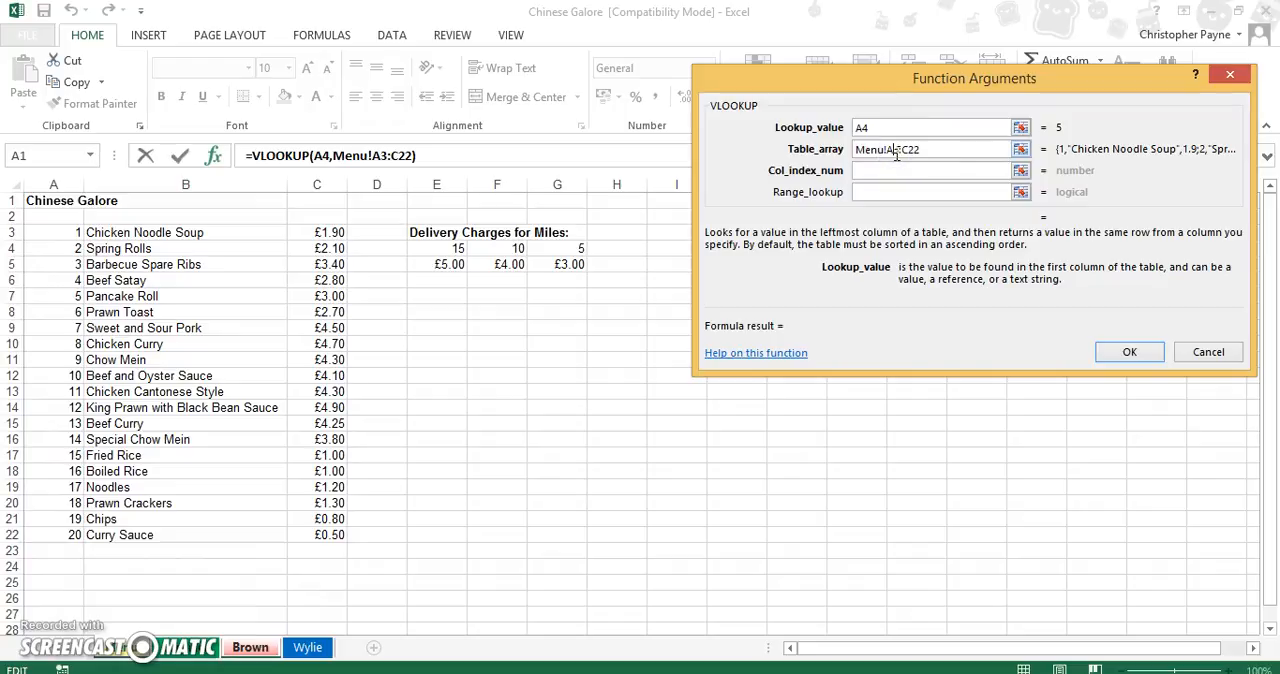
{"action": "key", "text": "F4"}
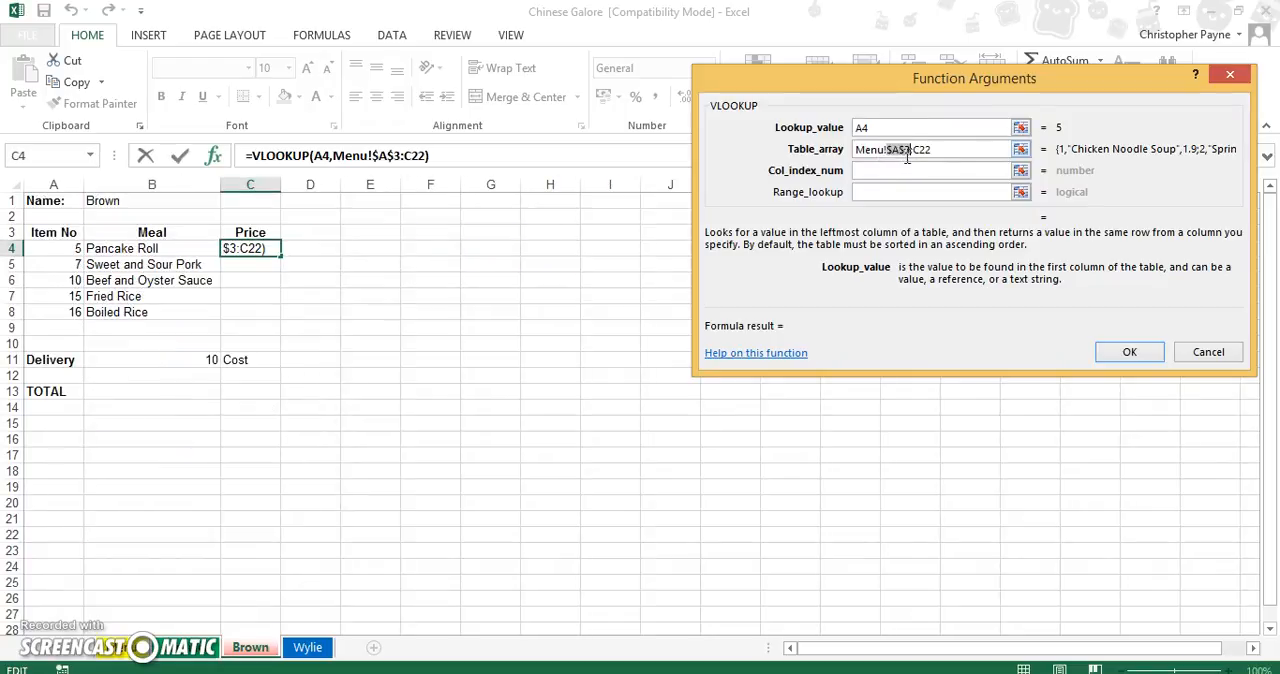
{"action": "left_click", "coordinate": [920, 156]}
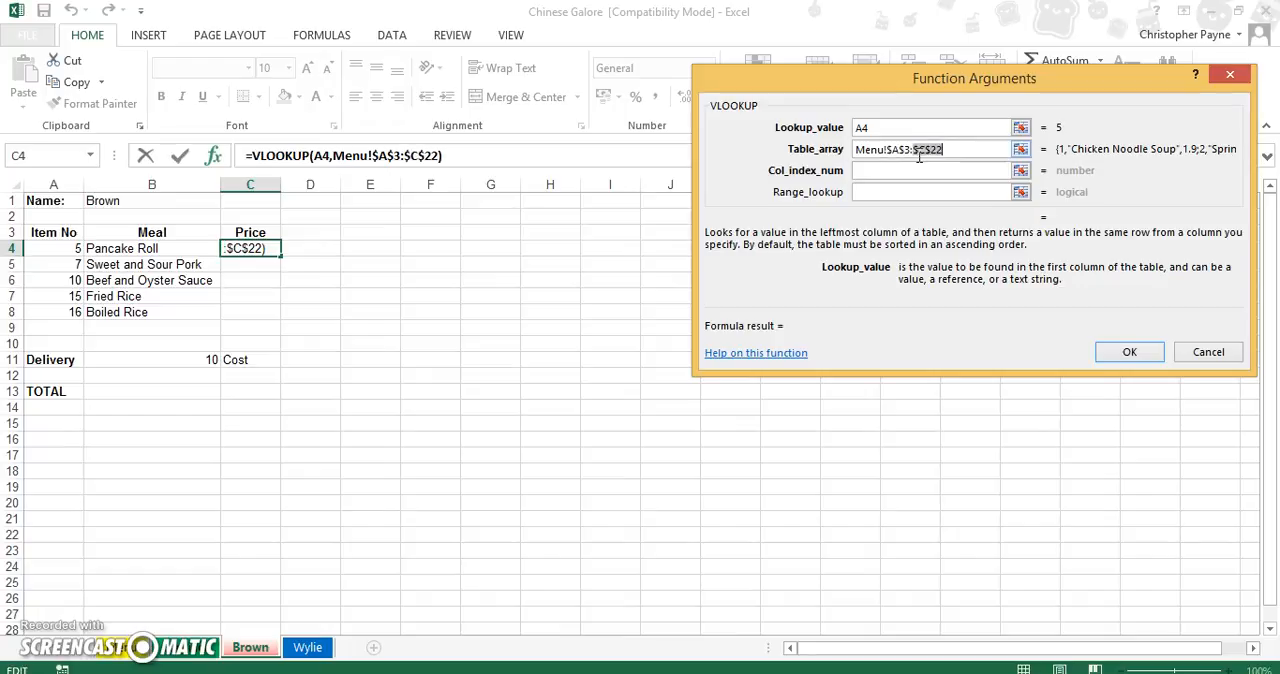
Complete the VLOOKUP in C4 with column index 3 and range lookup false.
{"action": "left_click", "coordinate": [912, 174]}
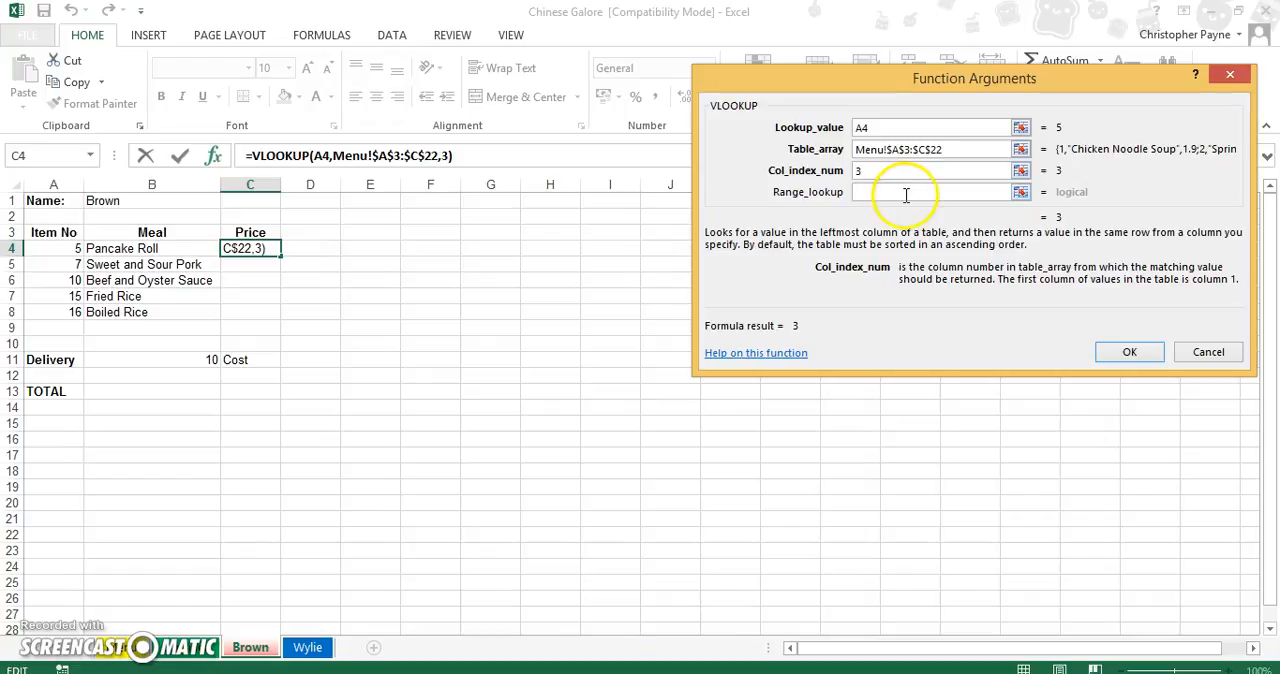
{"action": "left_click", "coordinate": [906, 195]}
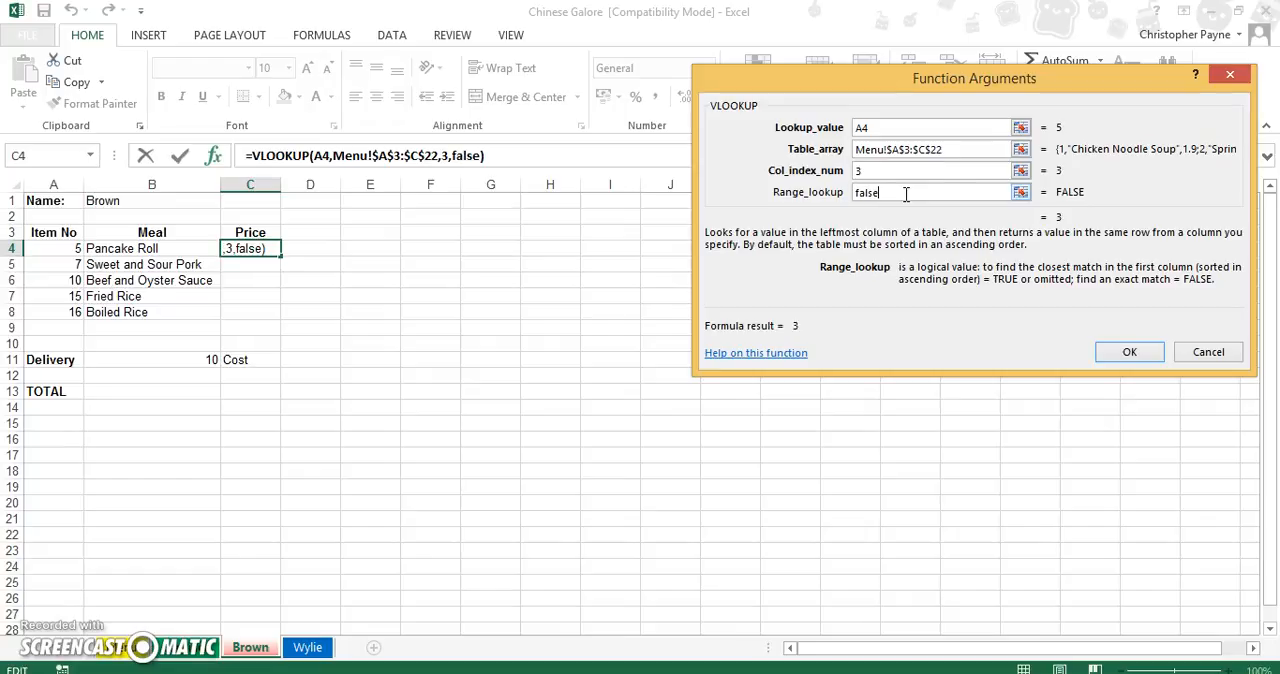
{"action": "left_click", "coordinate": [1124, 362]}
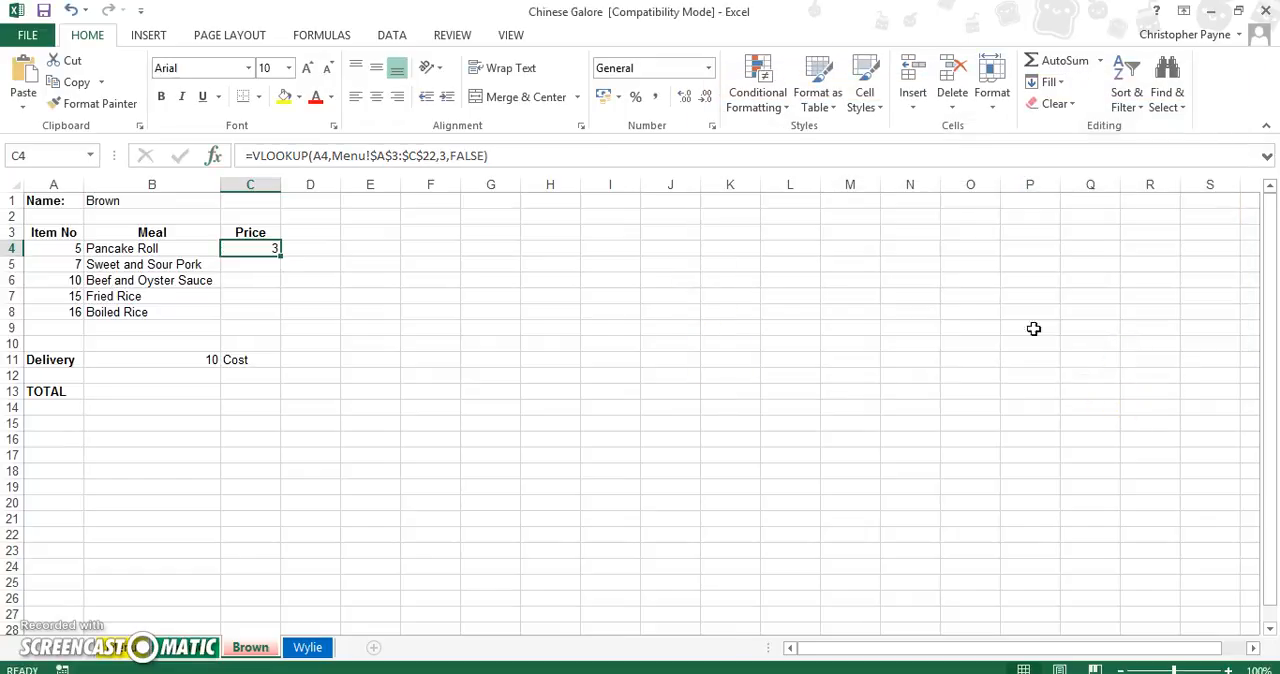
Fill the price formula from C4 down to C8 and format the prices as Currency.
{"action": "left_click_drag", "start_coordinate": [281, 253], "coordinate": [274, 320]}
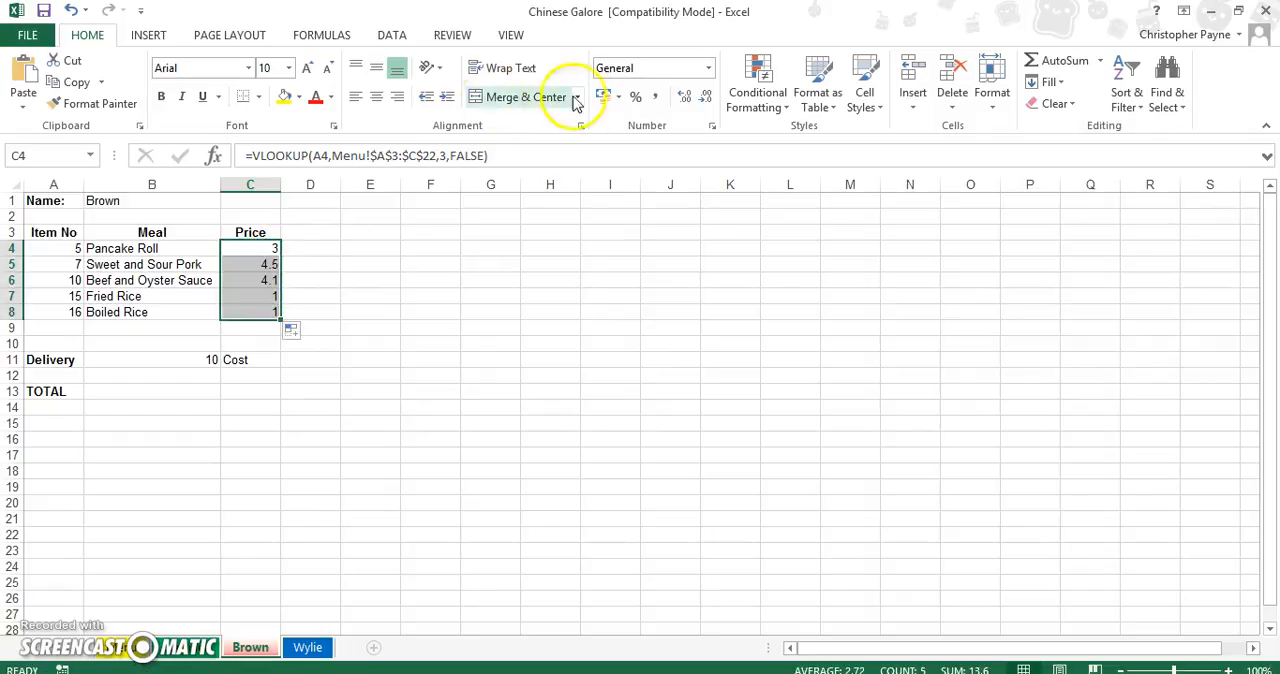
{"action": "left_click", "coordinate": [712, 67]}
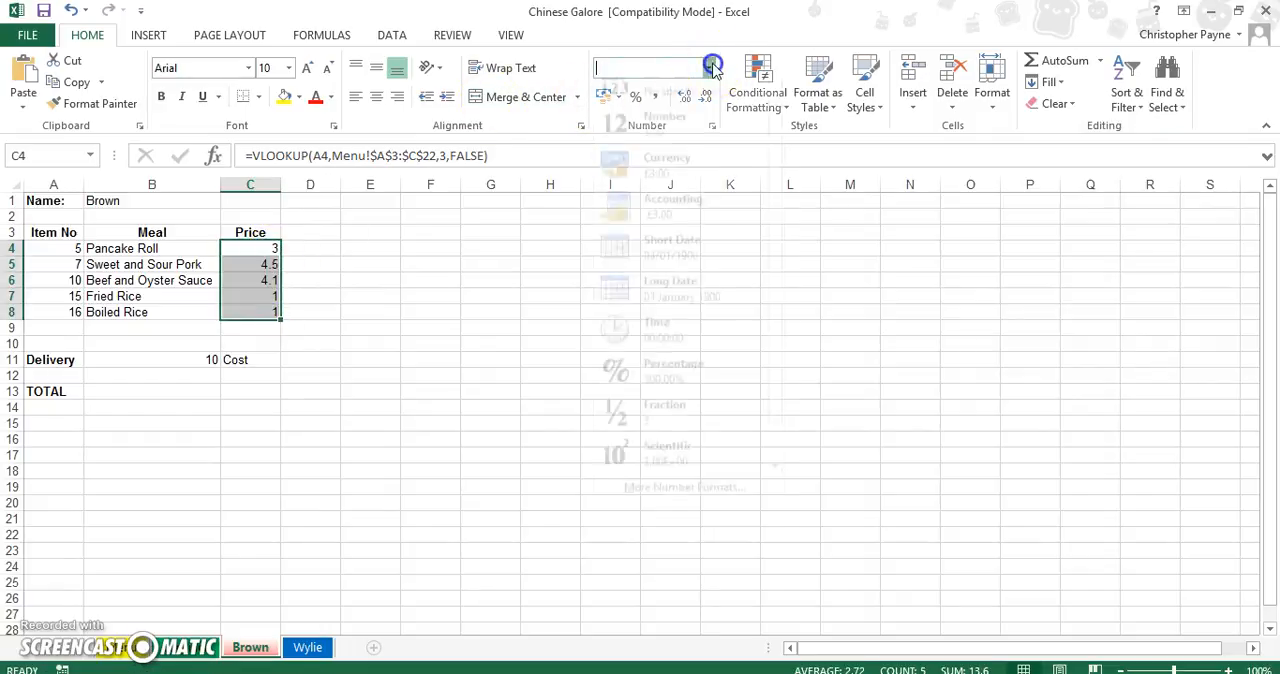
{"action": "left_click", "coordinate": [657, 193]}
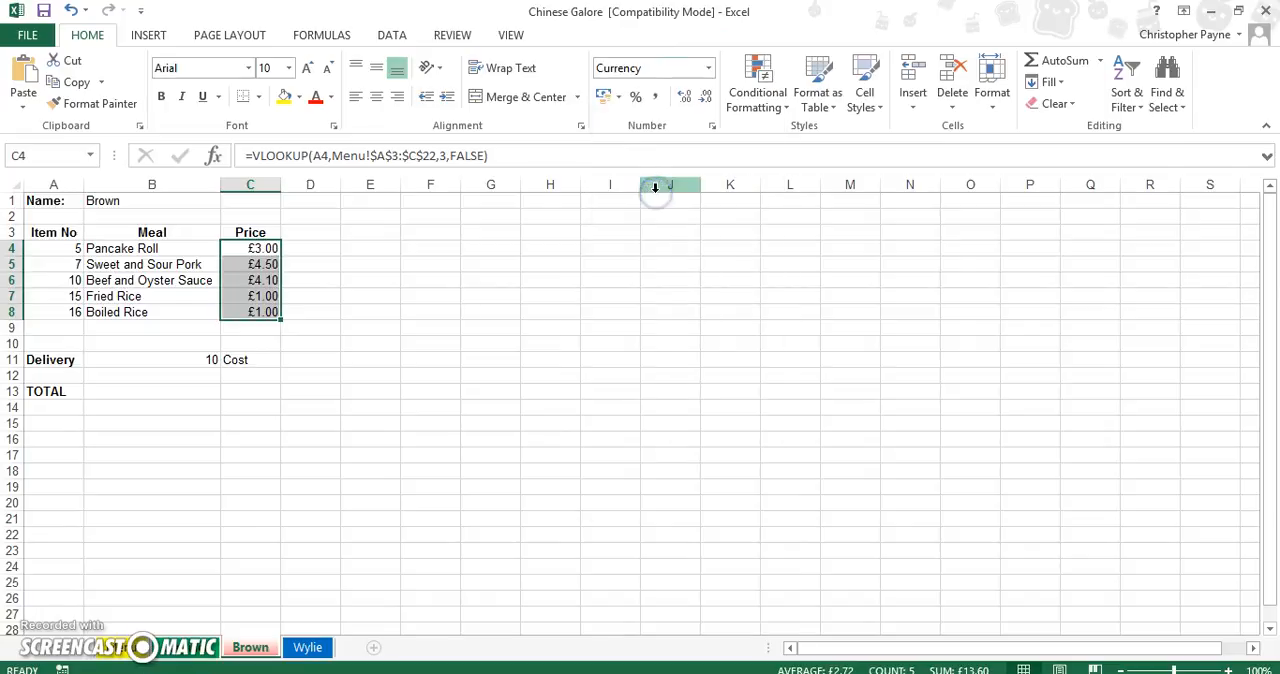
{"action": "left_click", "coordinate": [249, 649]}
{"action": "left_click", "coordinate": [294, 649]}
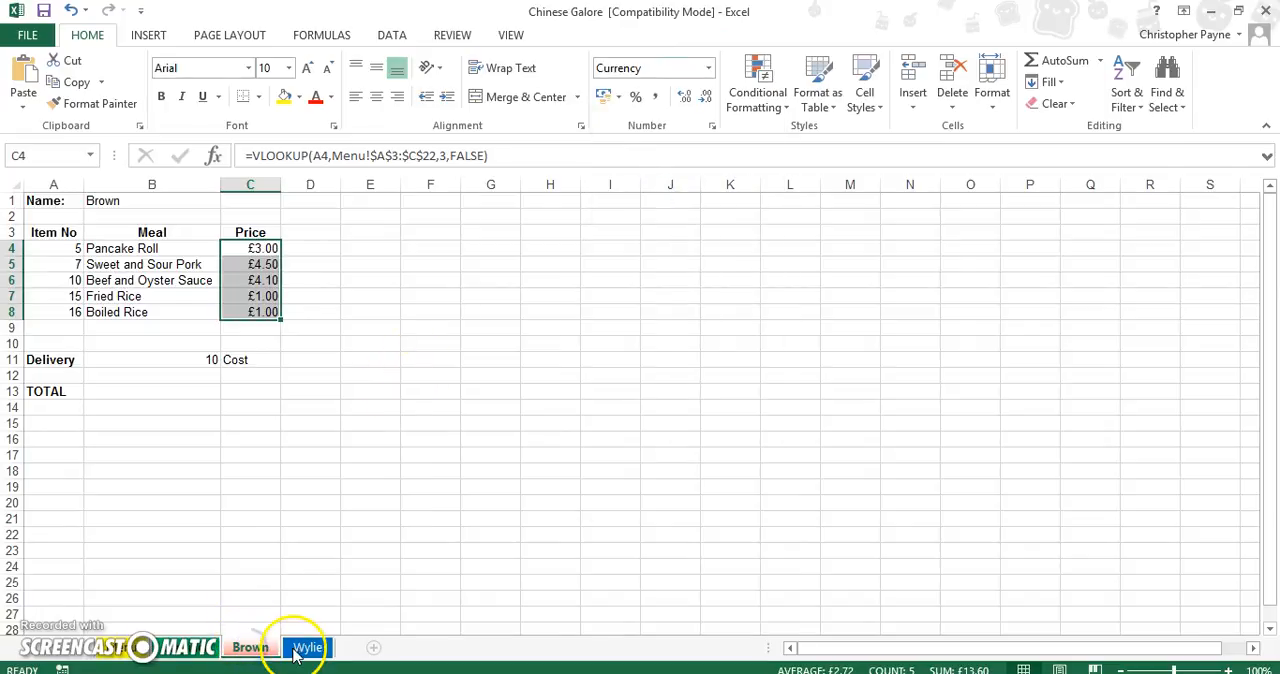
{"action": "left_click", "coordinate": [250, 647]}
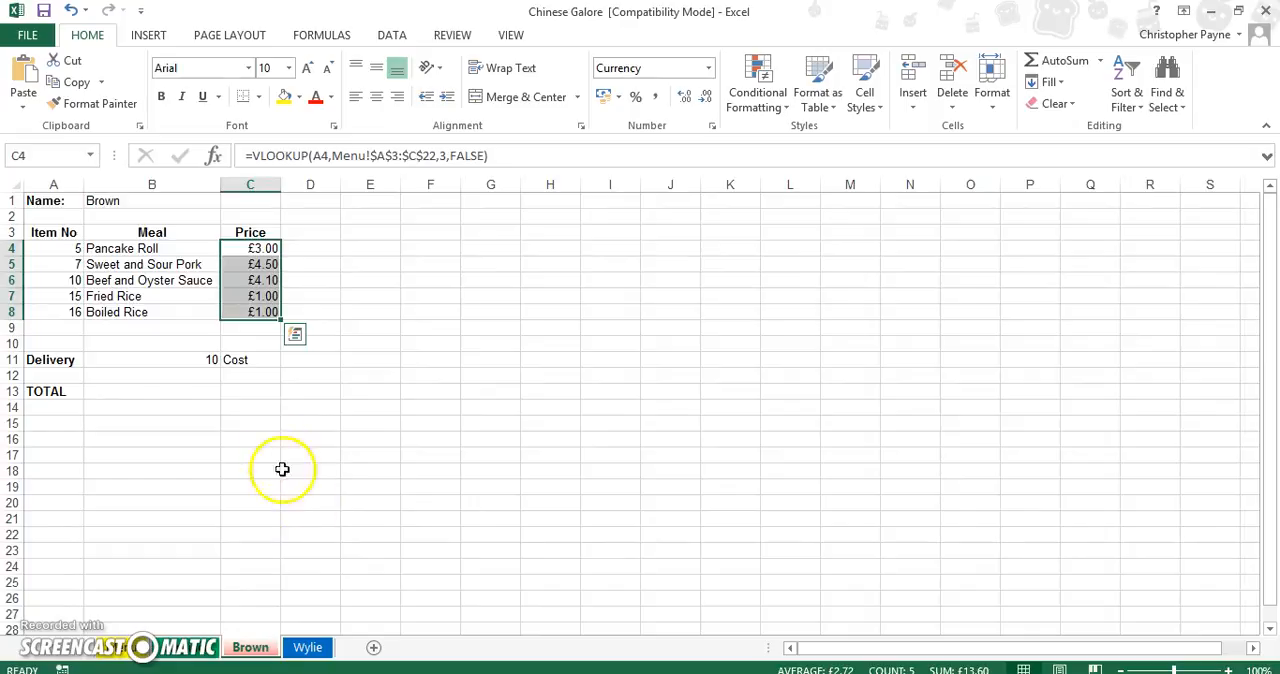
Start an HLOOKUP in delivery cost cell D11 of the second customer's sheet, with cell B11 as lookup value.
{"action": "left_click", "coordinate": [316, 362]}
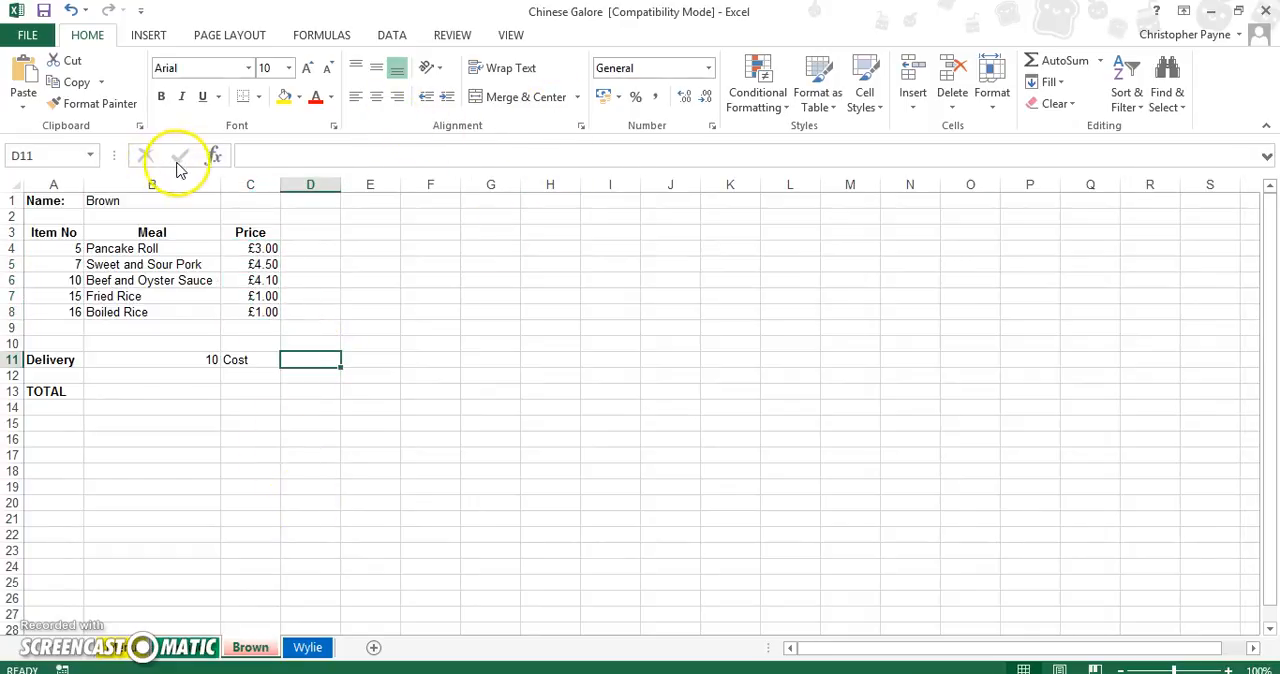
{"action": "left_click", "coordinate": [215, 156]}
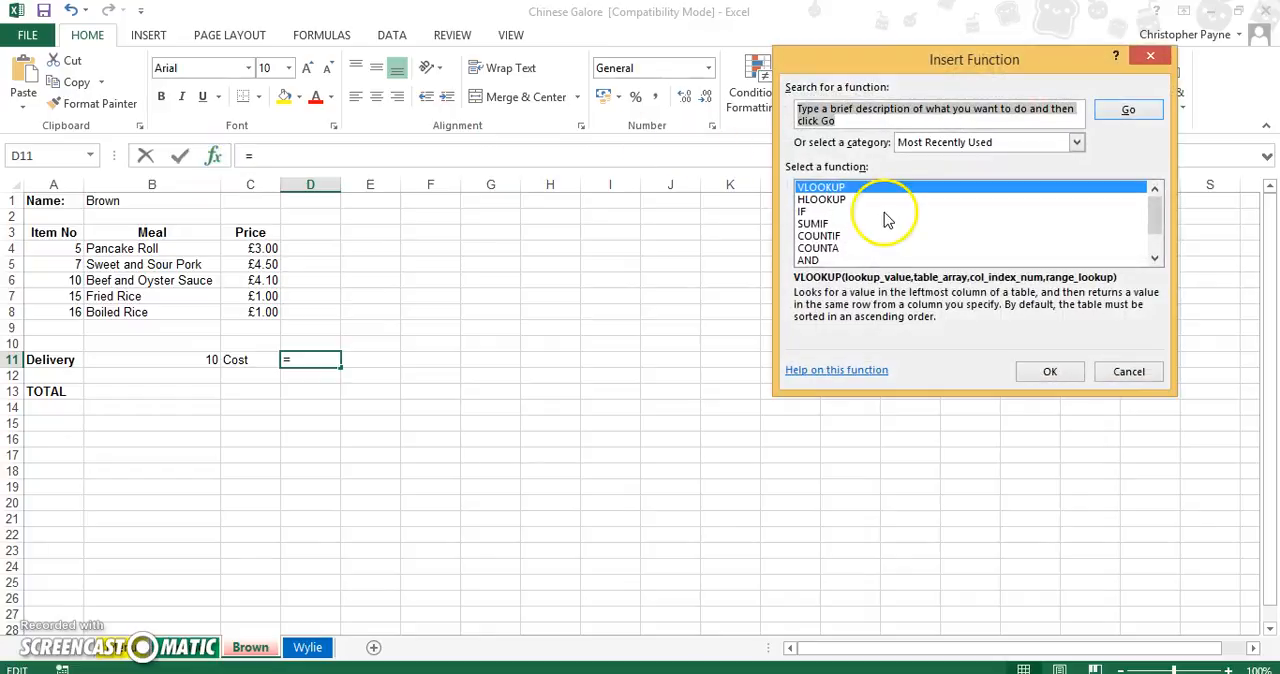
{"action": "left_click", "coordinate": [872, 199]}
{"action": "left_click", "coordinate": [1050, 371]}
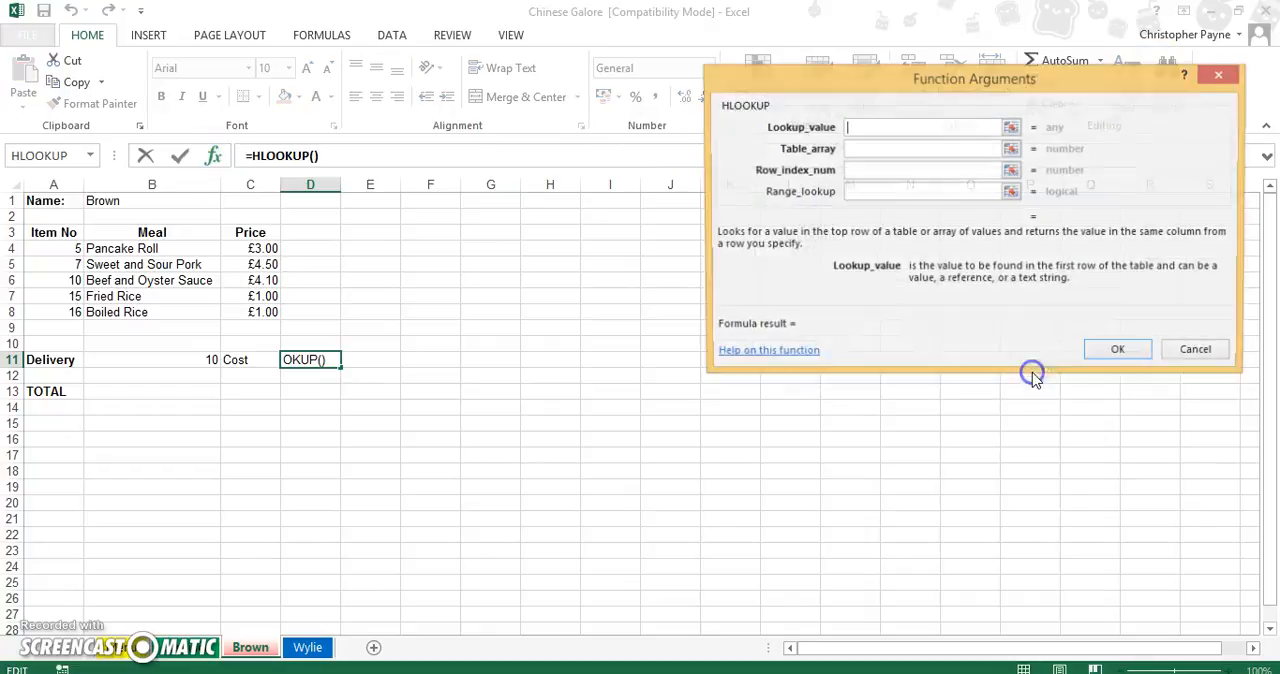
{"action": "left_click", "coordinate": [204, 358]}
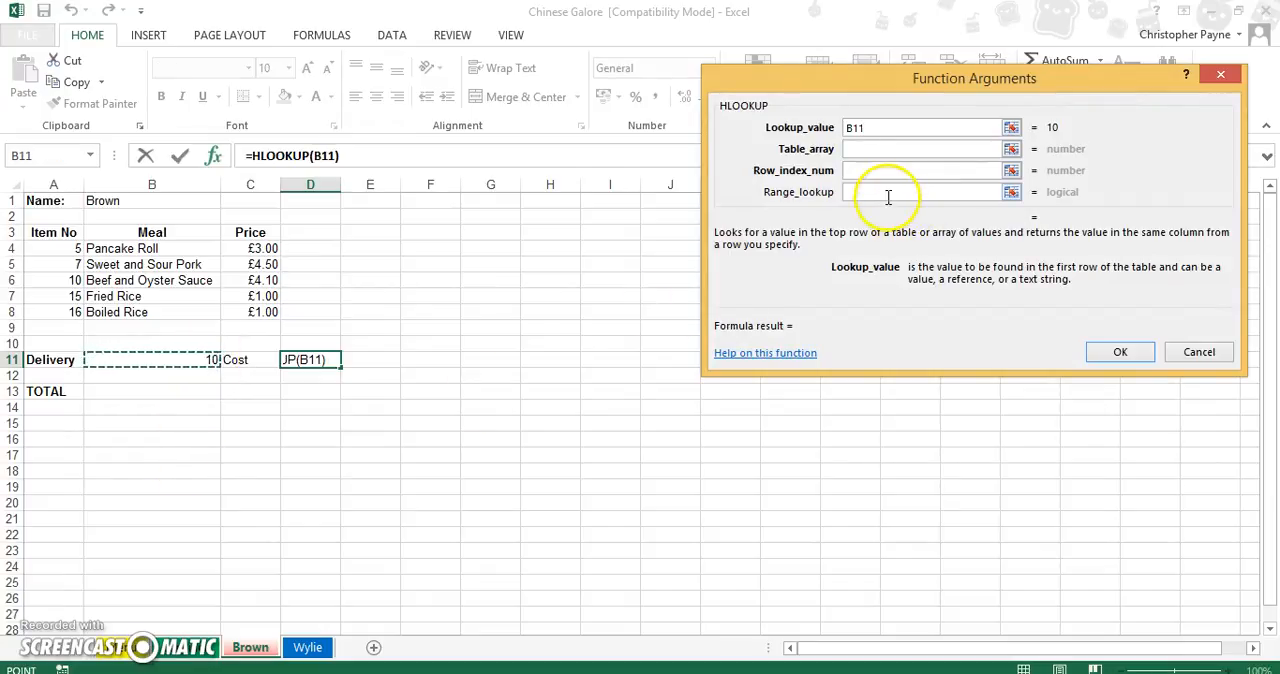
Set the second customer's delivery cost lookup table array to the absolute range Menu!$E$4:$G$5.
{"action": "left_click", "coordinate": [870, 149]}
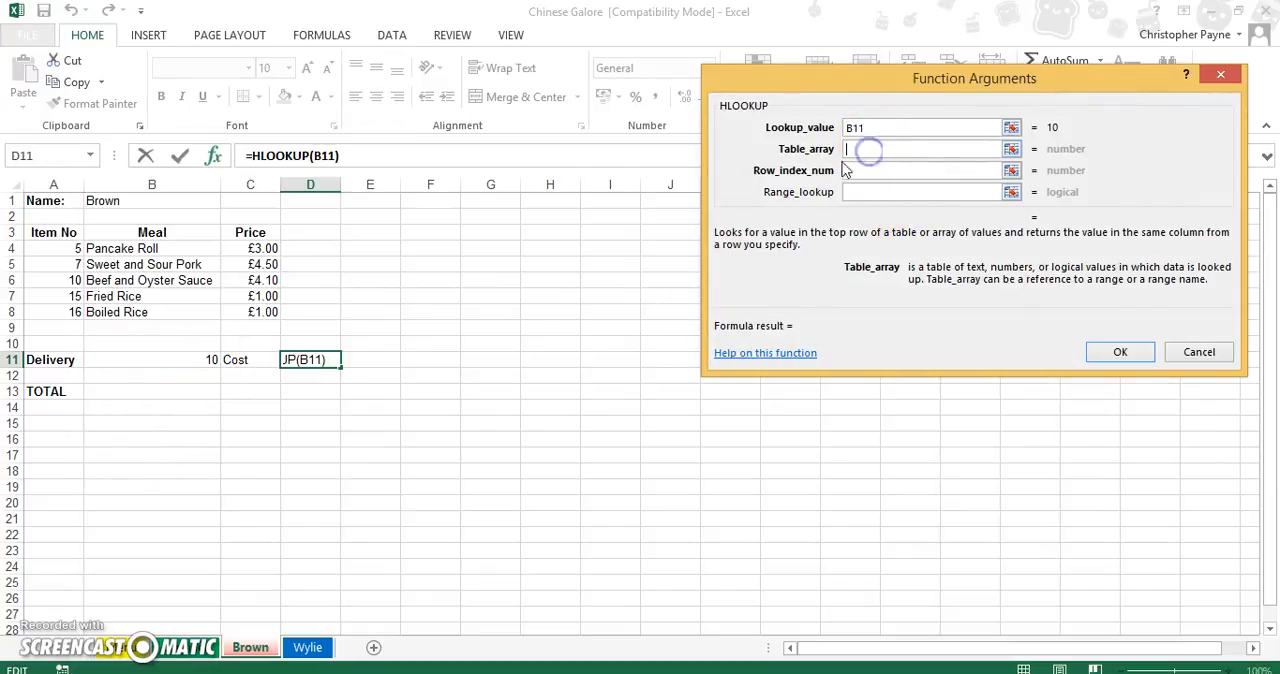
{"action": "left_click", "coordinate": [113, 655]}
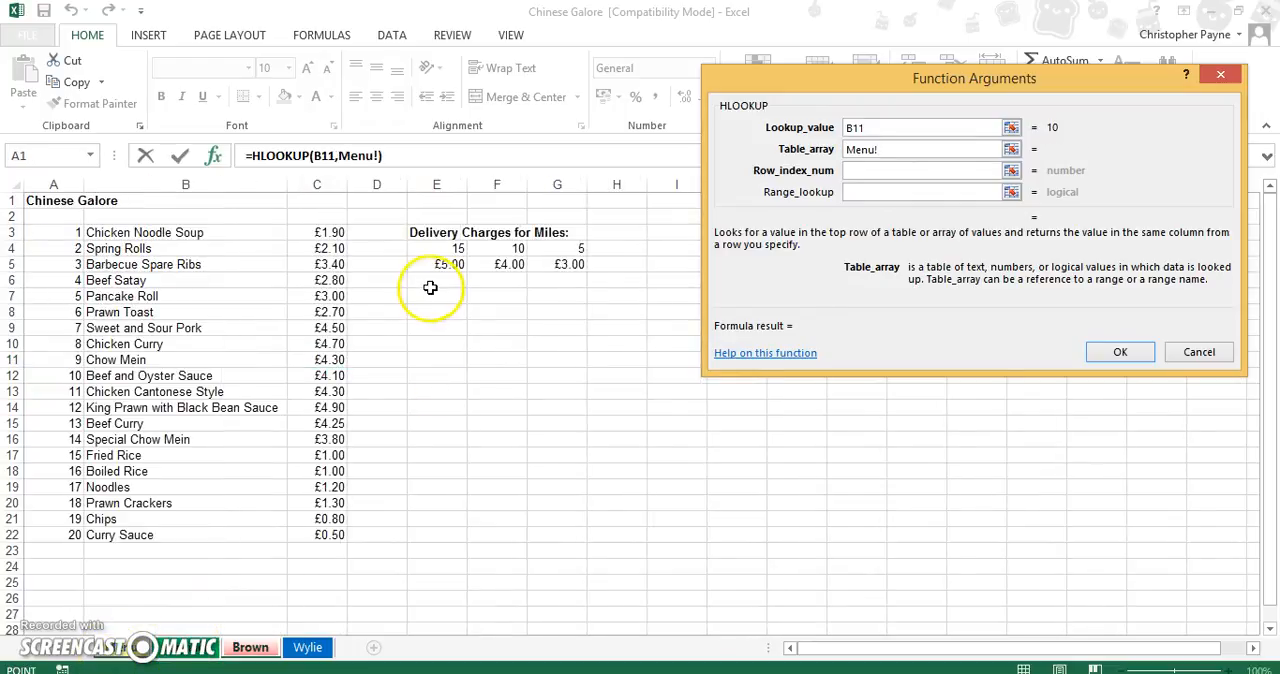
{"action": "left_click_drag", "start_coordinate": [438, 246], "coordinate": [578, 263]}
{"action": "left_click", "coordinate": [887, 152]}
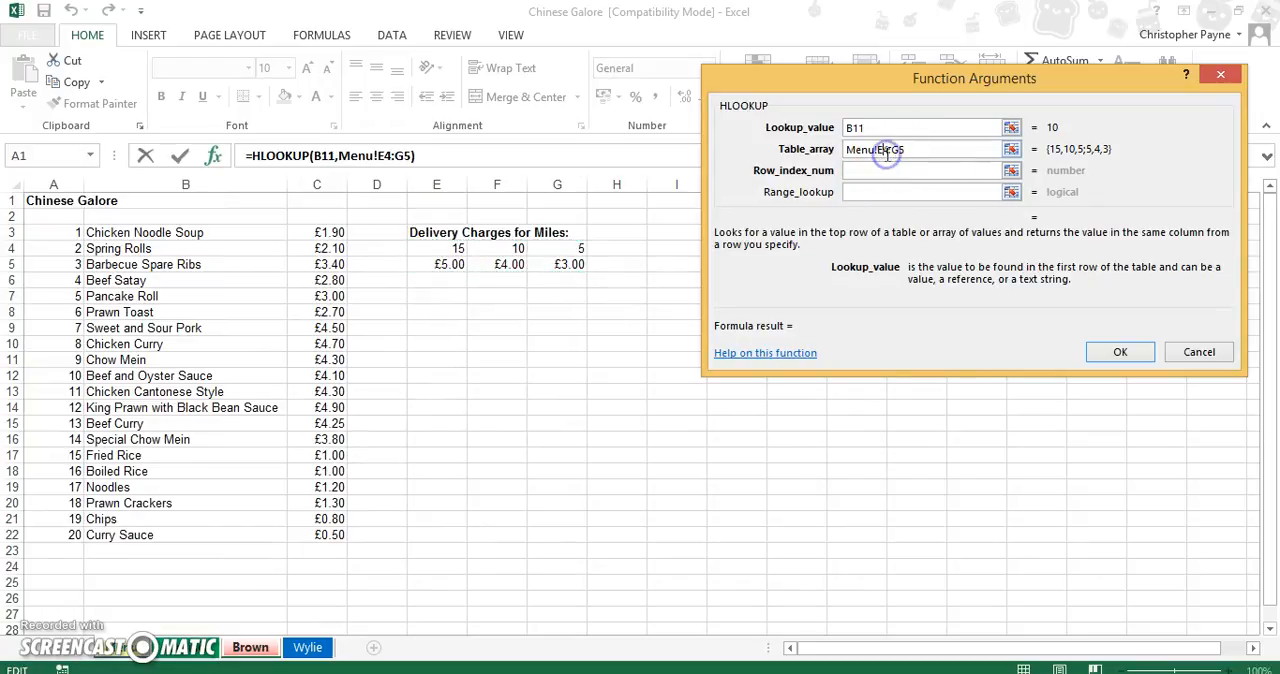
{"action": "key", "text": "F4"}
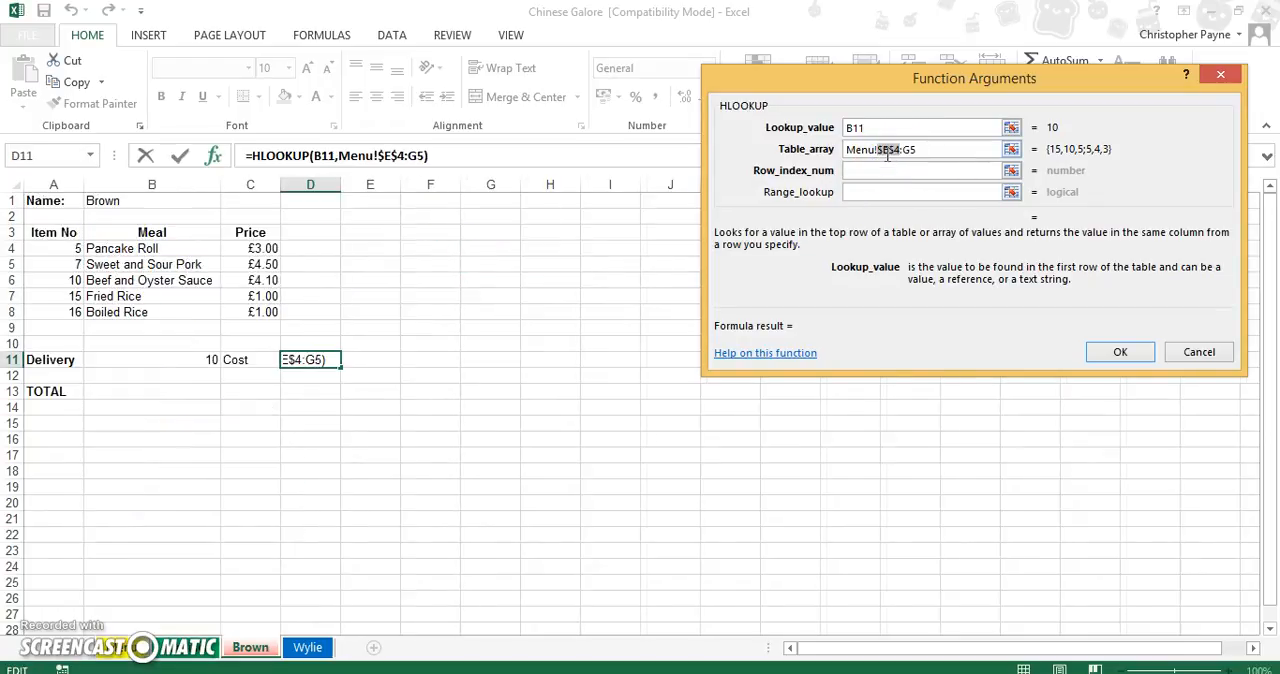
{"action": "left_click", "coordinate": [910, 153]}
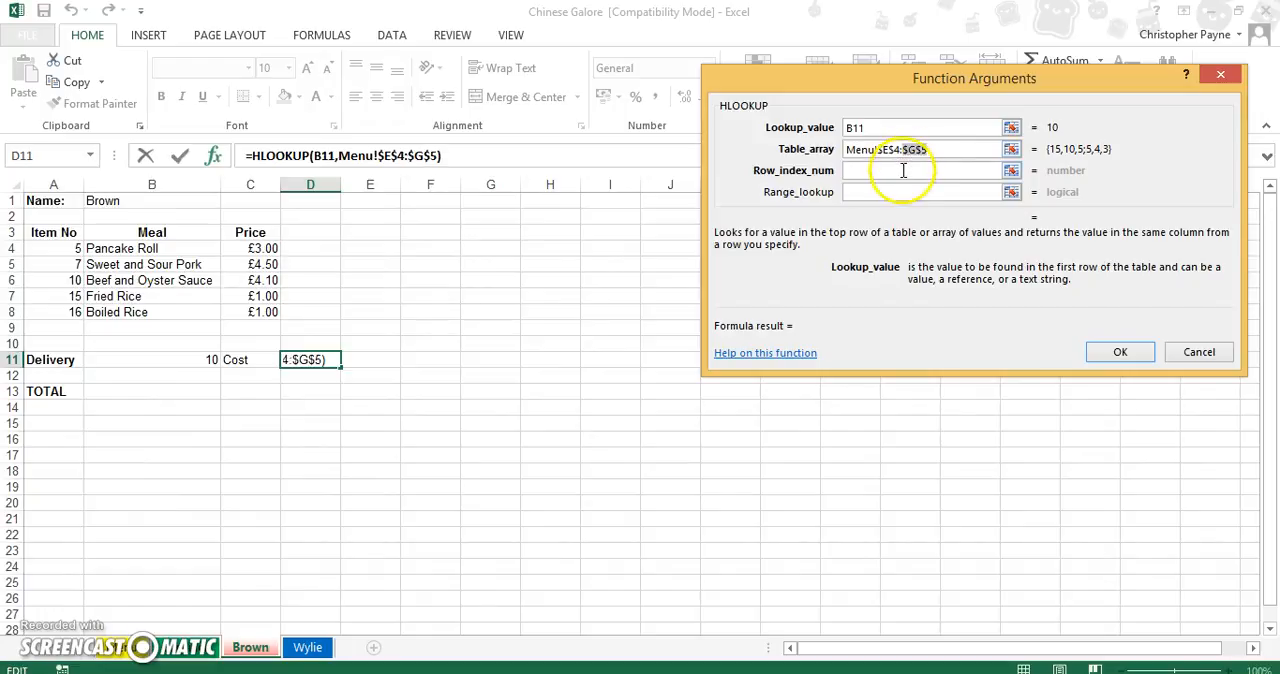
Complete the HLOOKUP in D11 with row index 2 and range lookup false, and format the delivery cost as Currency.
{"action": "left_click", "coordinate": [903, 170]}
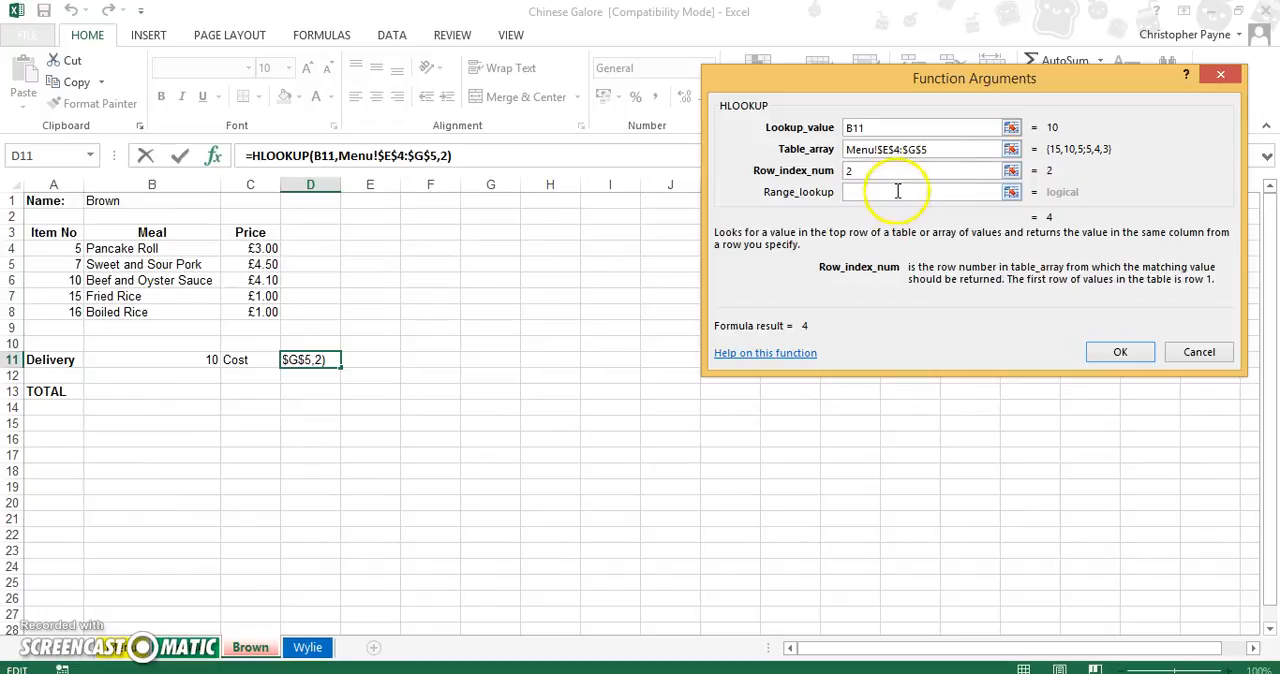
{"action": "left_click", "coordinate": [897, 191]}
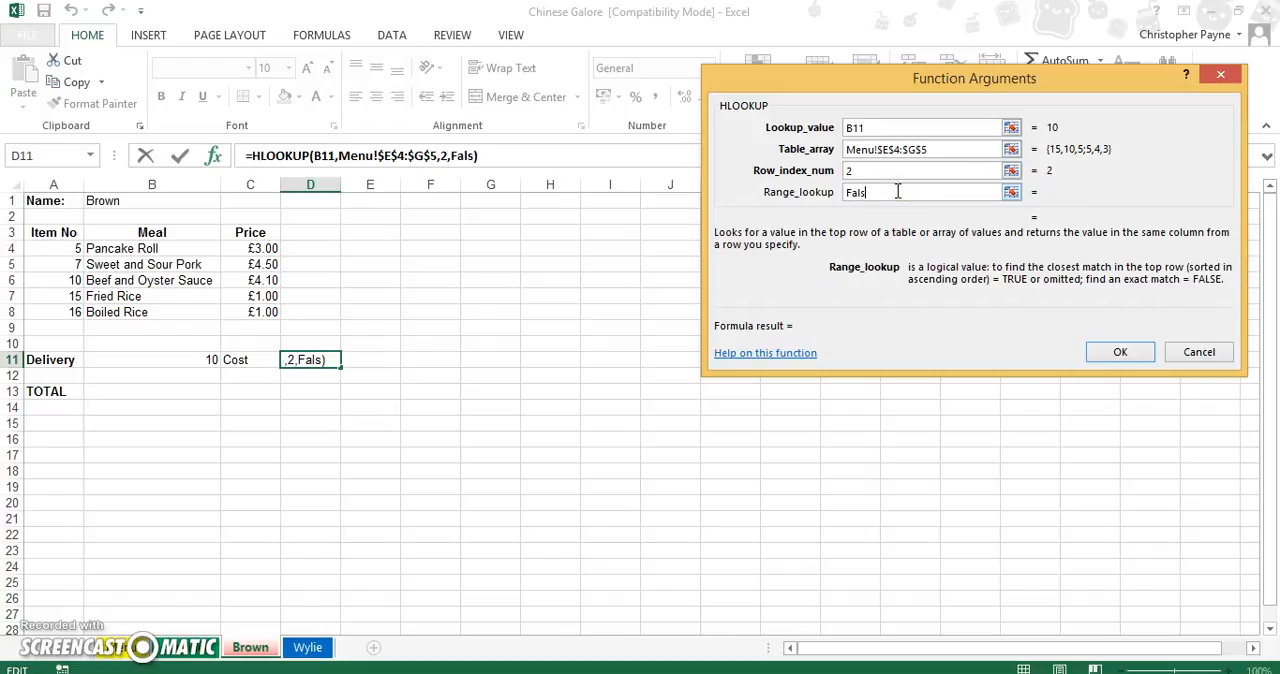
{"action": "left_click", "coordinate": [1122, 351]}
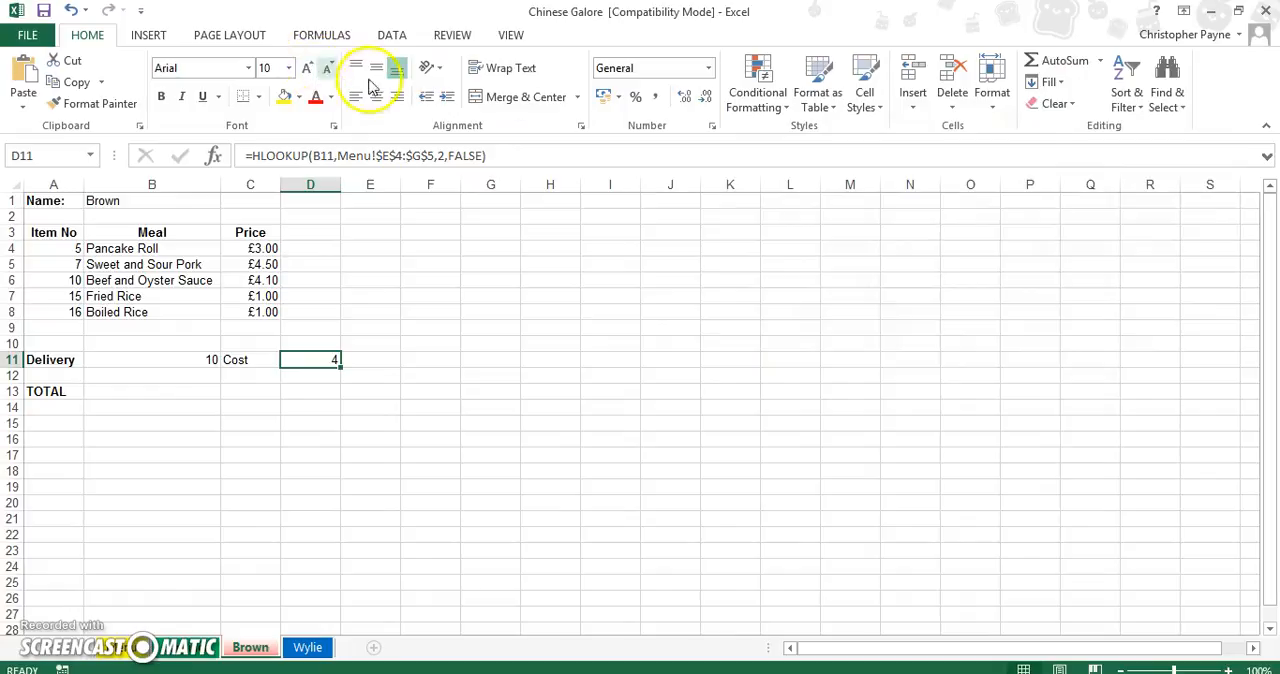
{"action": "left_click", "coordinate": [704, 68]}
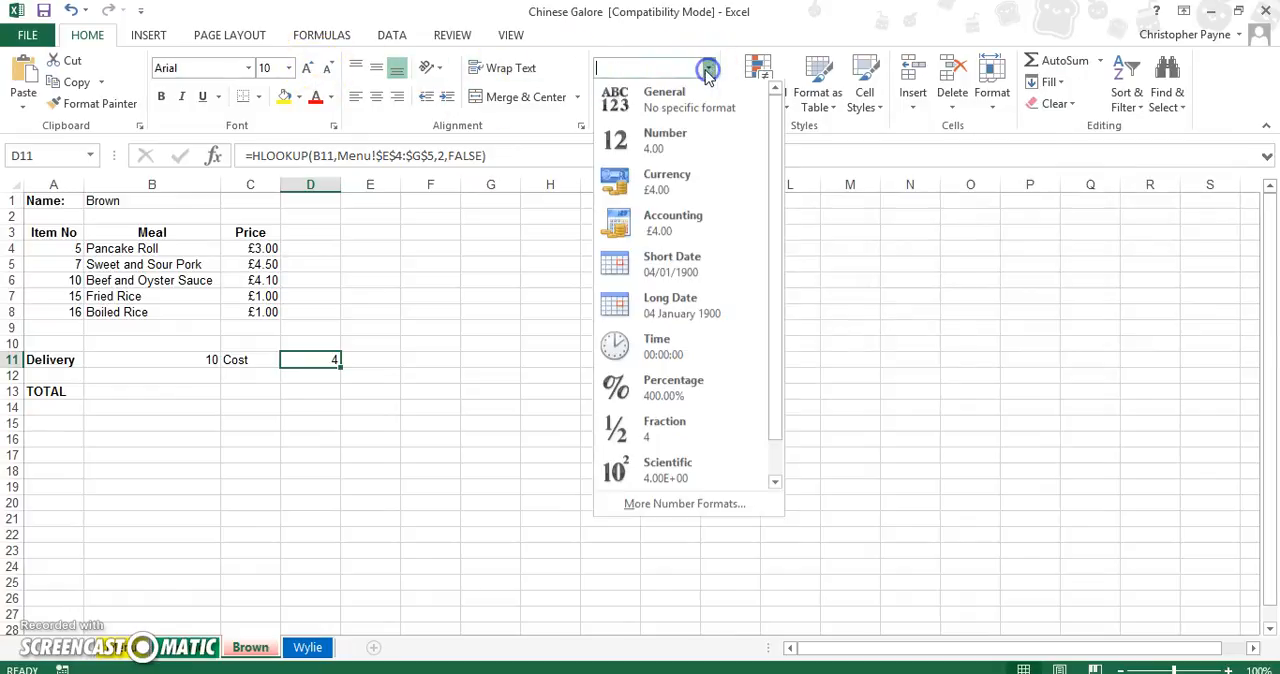
{"action": "left_click", "coordinate": [675, 183]}
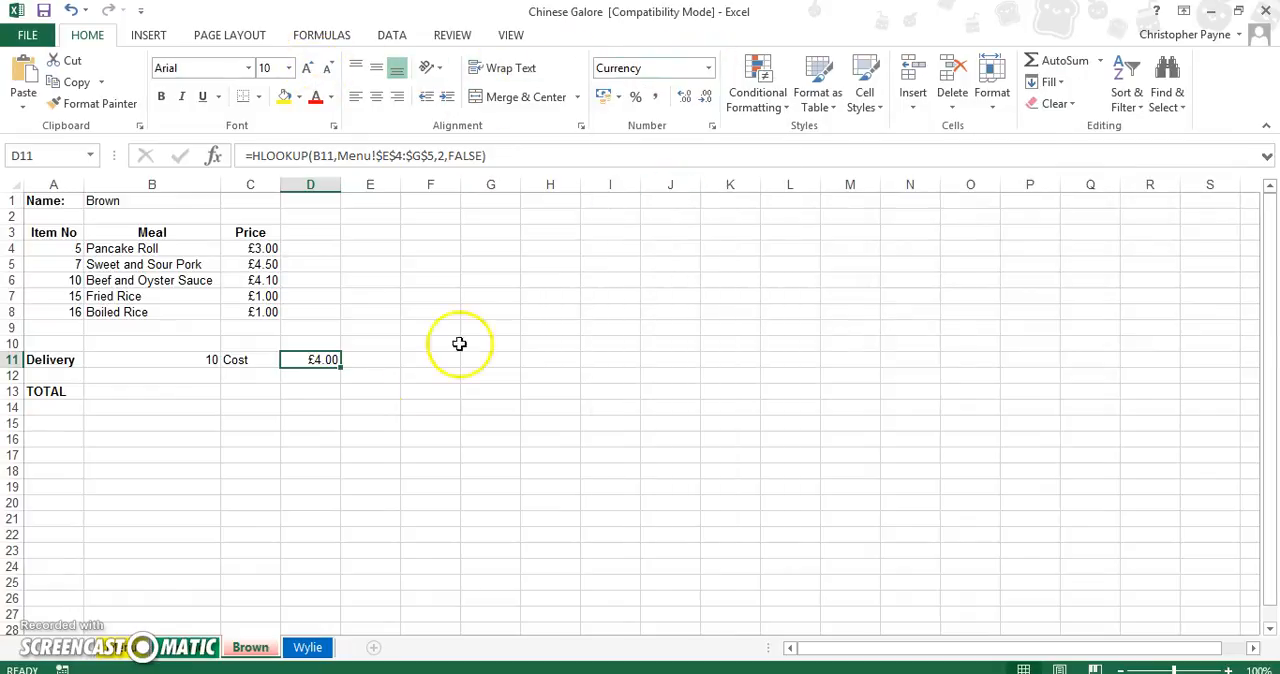
{"action": "left_click", "coordinate": [373, 506]}
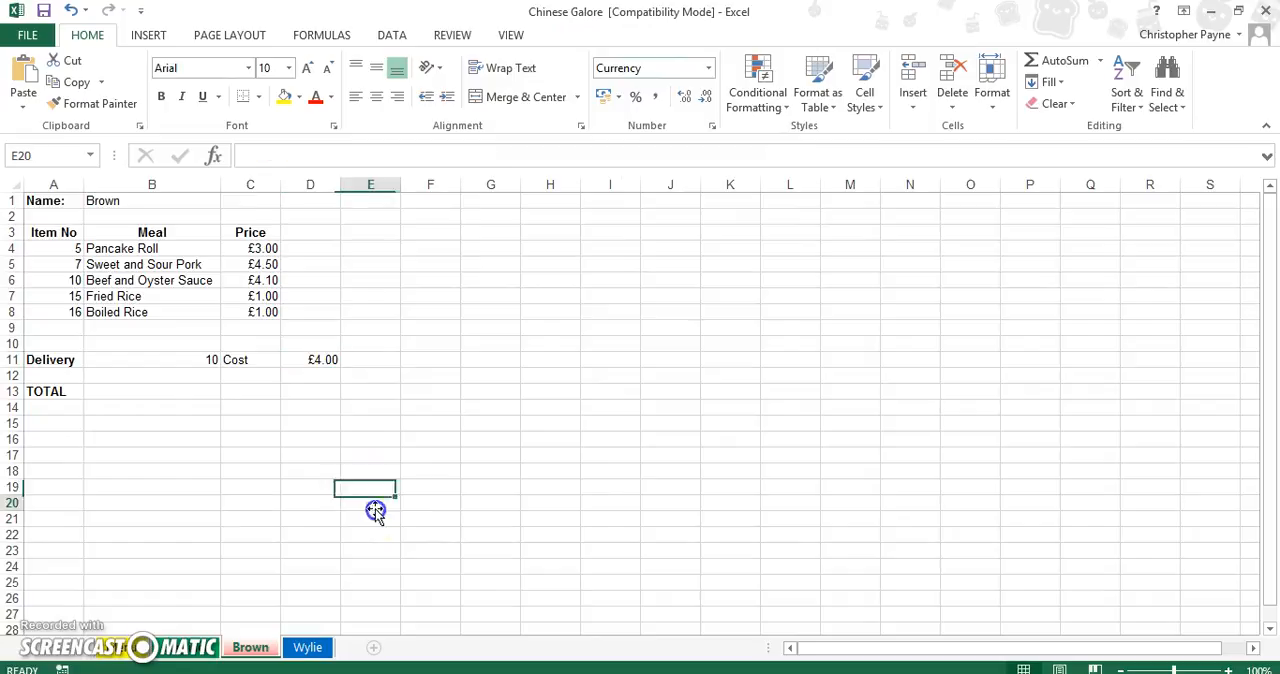
Start a VLOOKUP in the first price cell C4 of the last customer's sheet, with cell A4 as lookup value.
{"action": "left_click", "coordinate": [307, 648]}
{"action": "left_click", "coordinate": [260, 248]}
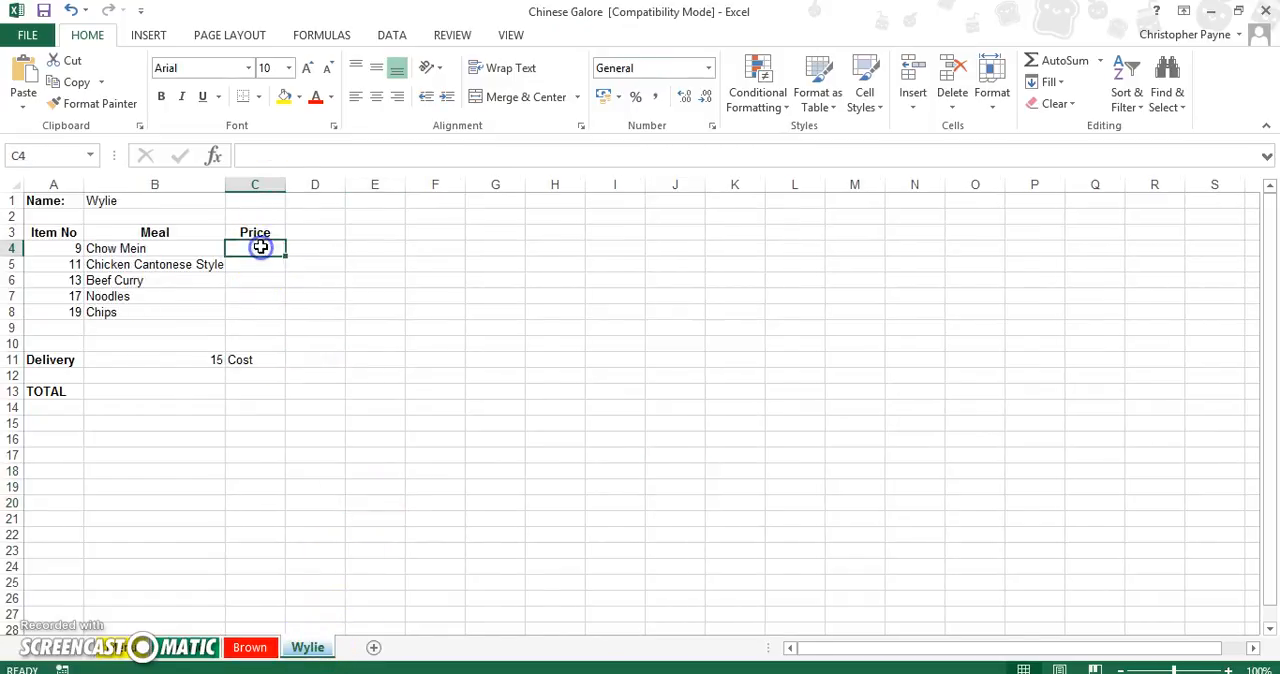
{"action": "left_click", "coordinate": [707, 69]}
{"action": "double_click", "coordinate": [475, 277]}
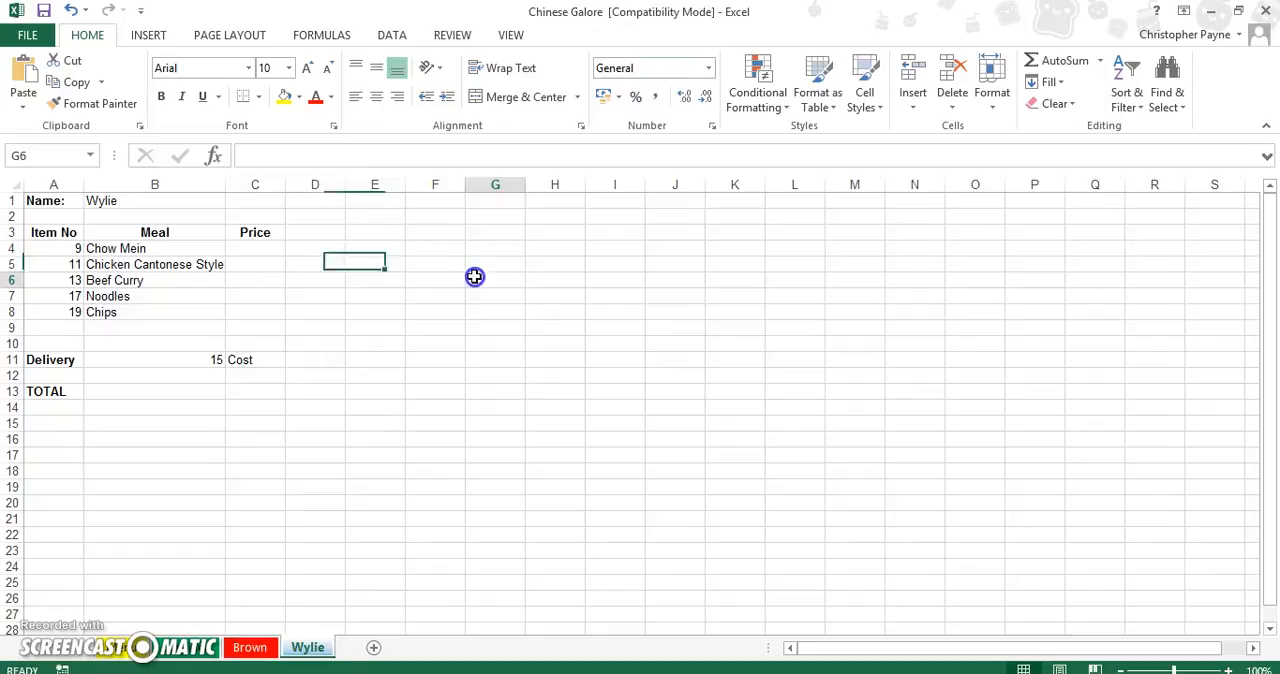
{"action": "left_click", "coordinate": [263, 247]}
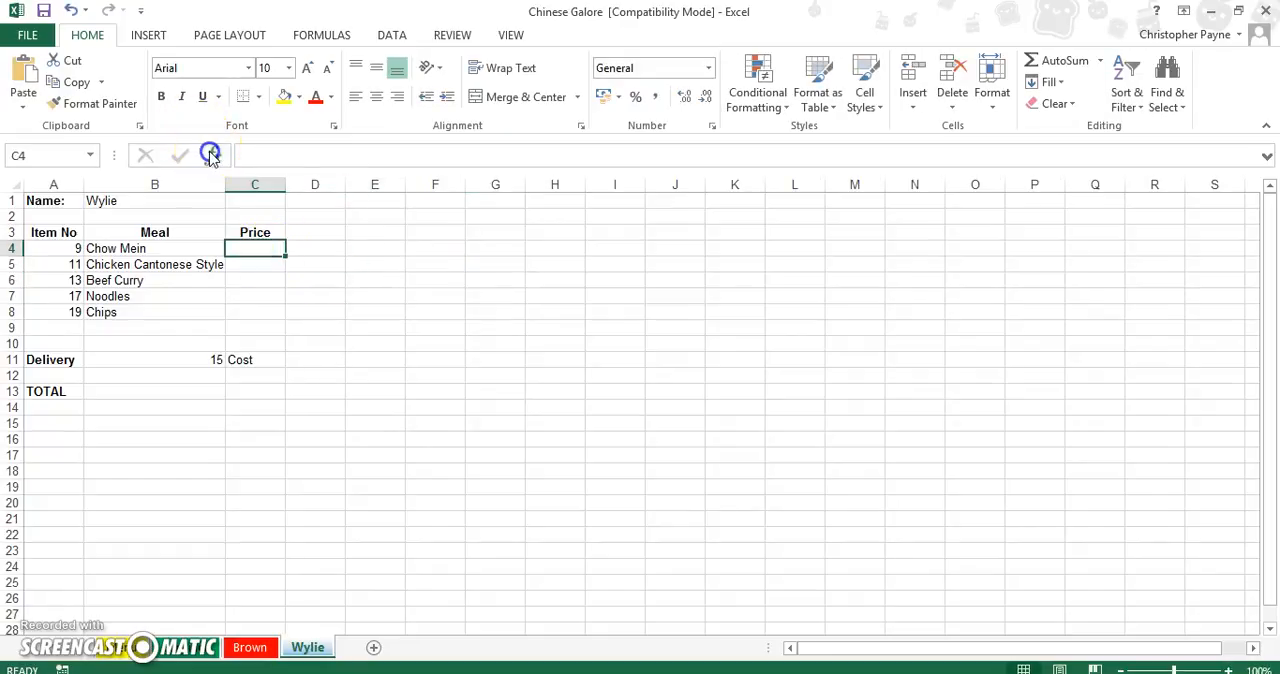
{"action": "left_click", "coordinate": [212, 155]}
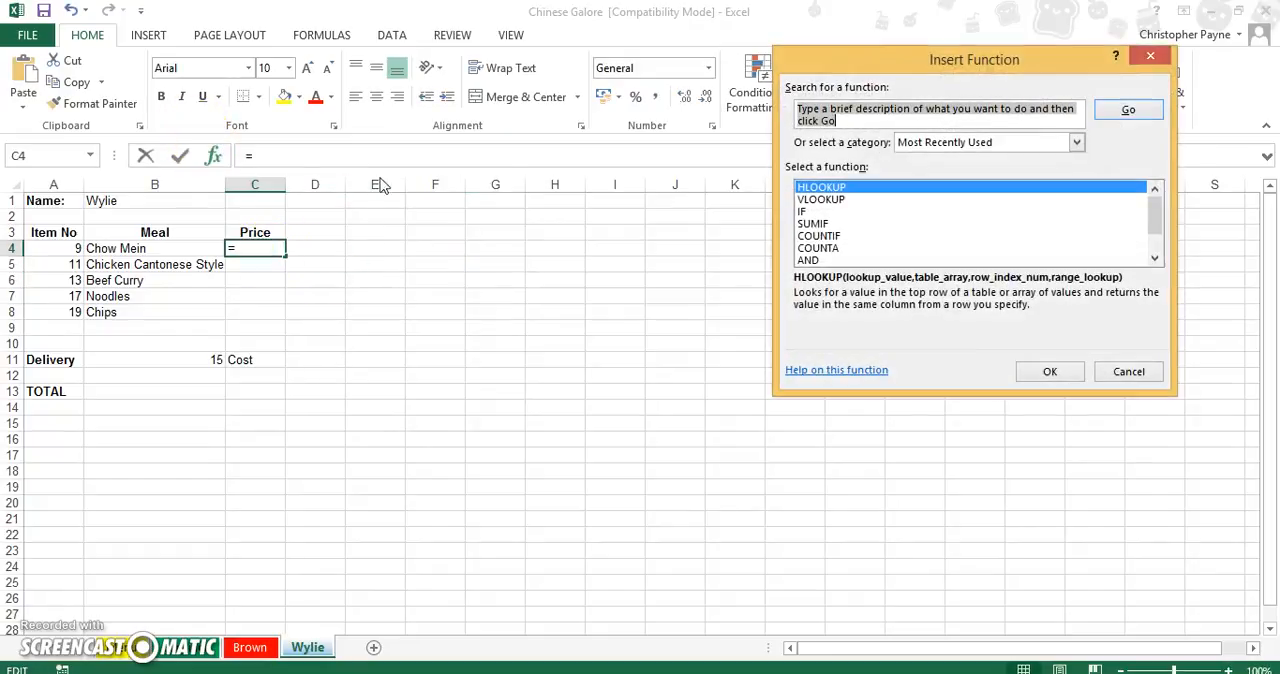
{"action": "left_click", "coordinate": [885, 199]}
{"action": "left_click", "coordinate": [1050, 370]}
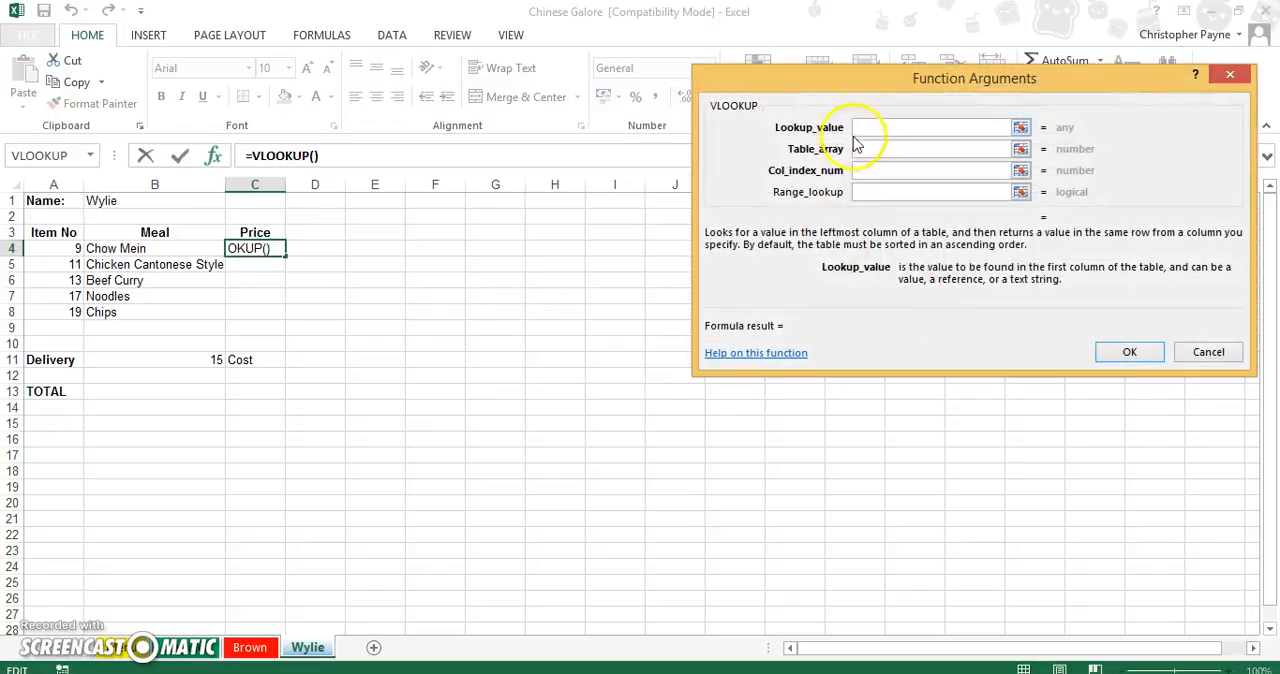
{"action": "left_click", "coordinate": [55, 248]}
Set the price lookup's table array to the absolute range Menu!$A$3:$C$22.
{"action": "left_click", "coordinate": [916, 149]}
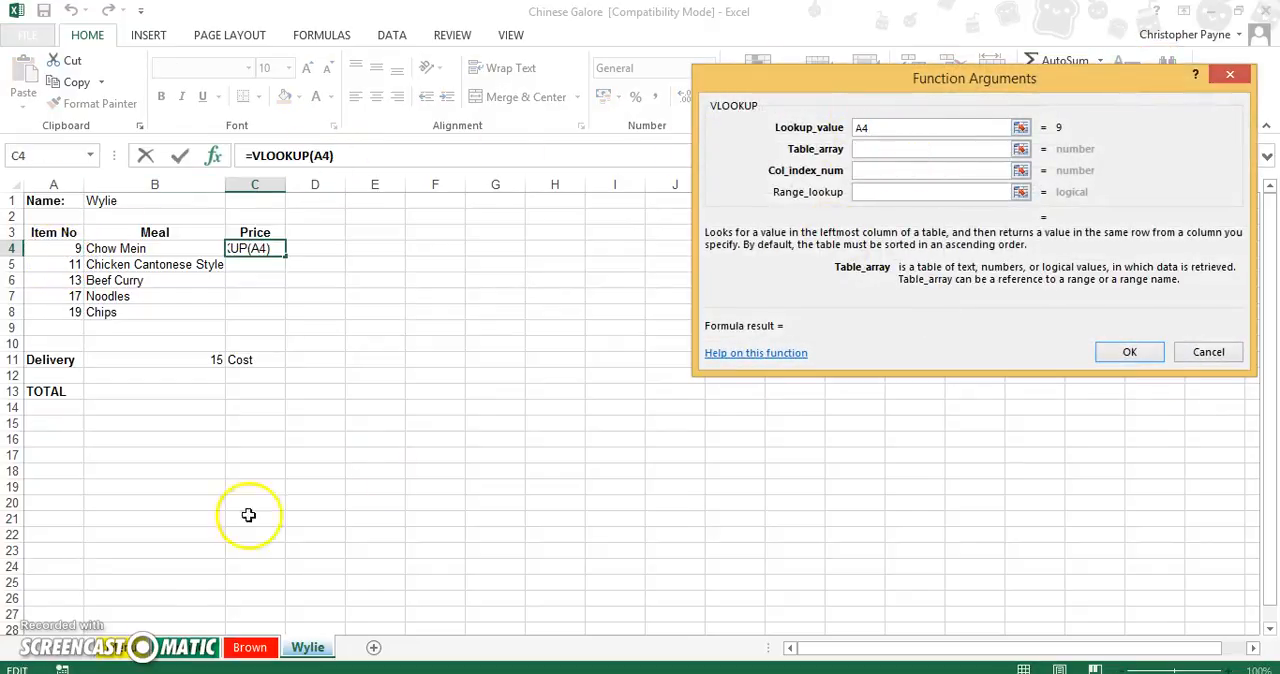
{"action": "left_click", "coordinate": [125, 650]}
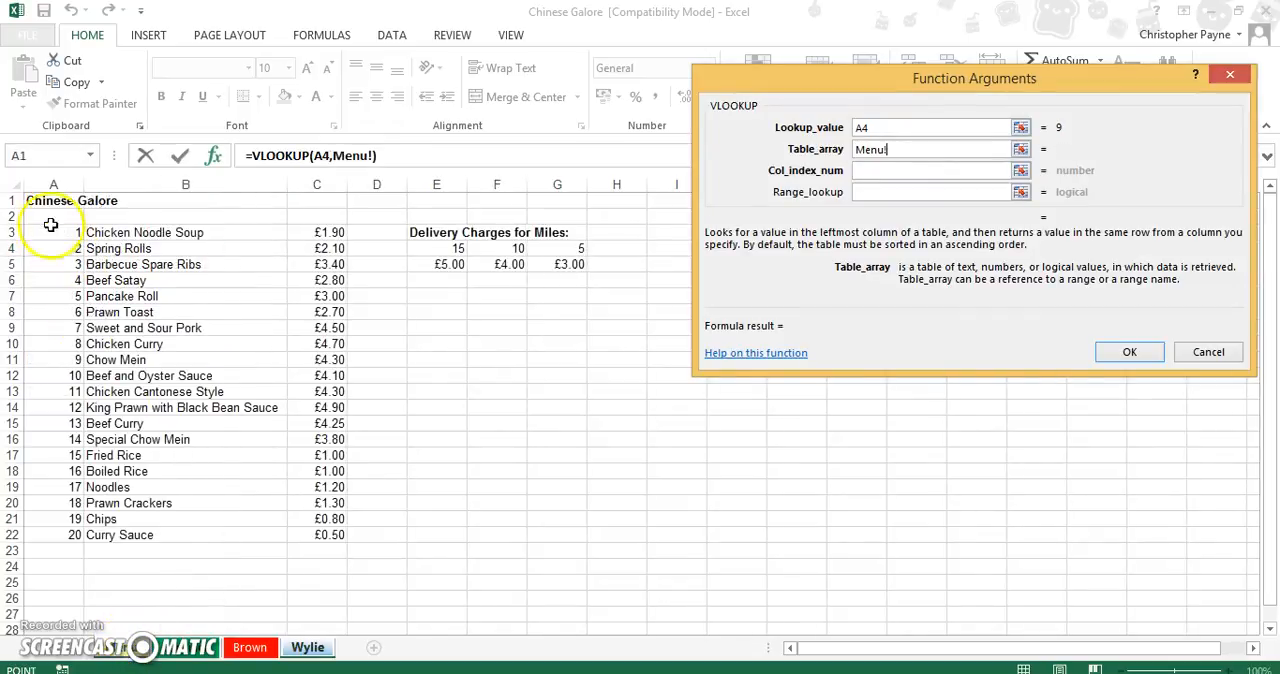
{"action": "left_click_drag", "start_coordinate": [55, 235], "coordinate": [331, 535]}
{"action": "left_click", "coordinate": [893, 150]}
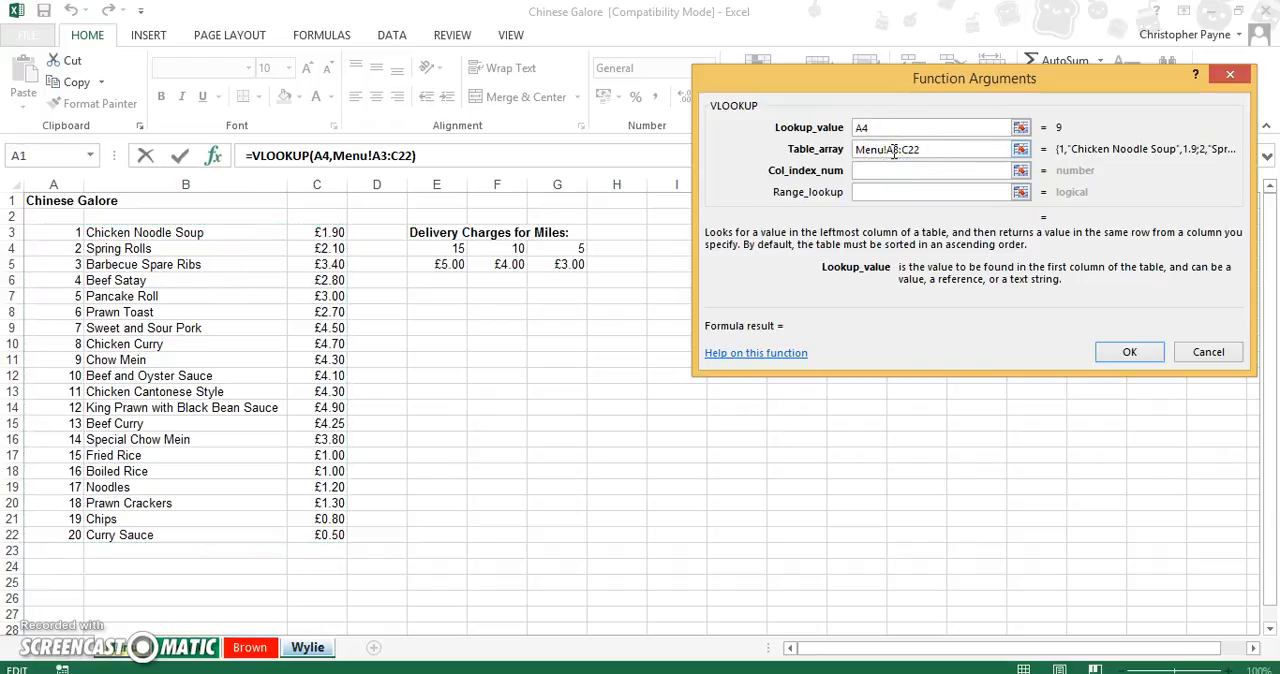
{"action": "key", "text": "F4"}
{"action": "left_click", "coordinate": [921, 150]}
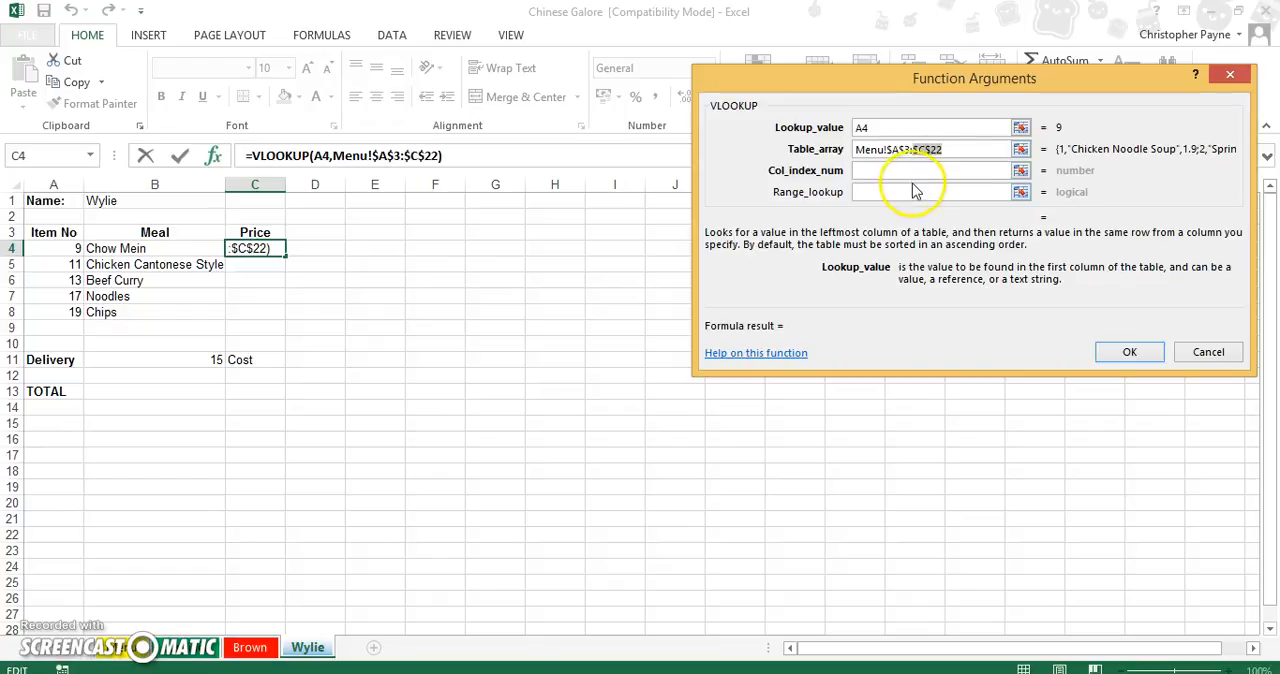
Complete the last customer's price VLOOKUP with column index 3 and range lookup false.
{"action": "left_click", "coordinate": [911, 170]}
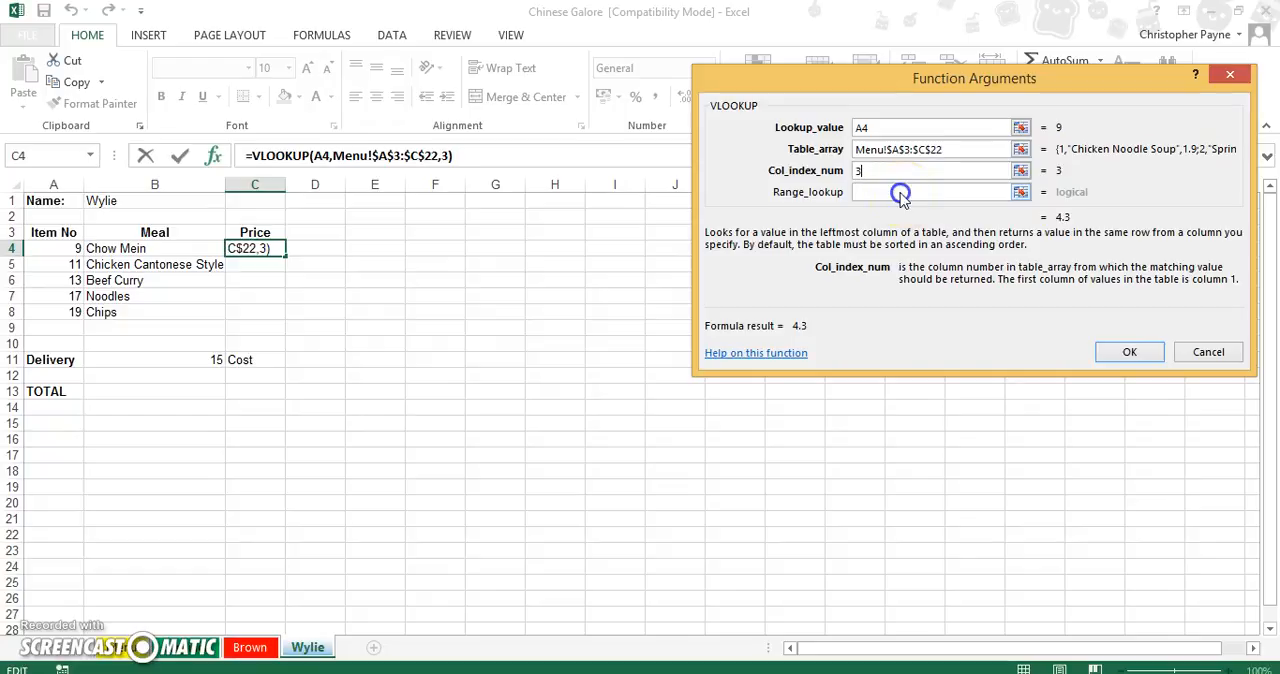
{"action": "left_click", "coordinate": [901, 194]}
{"action": "type", "text": "false"}
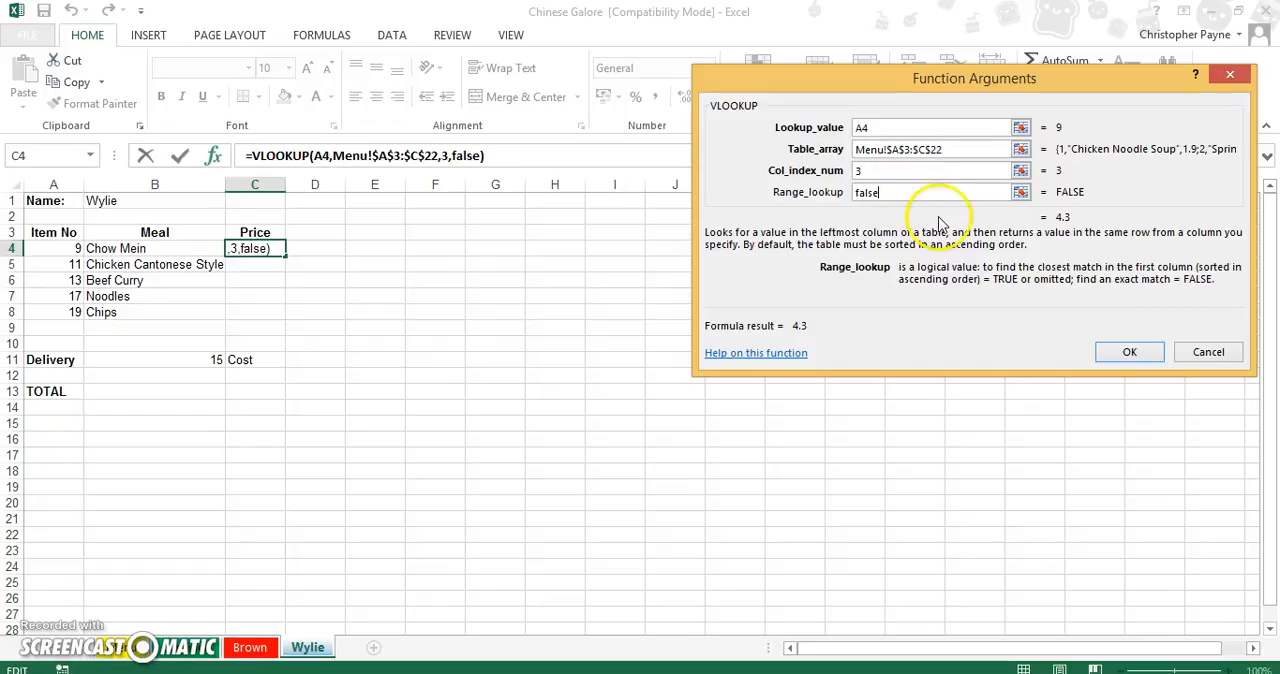
{"action": "left_click", "coordinate": [1129, 351]}
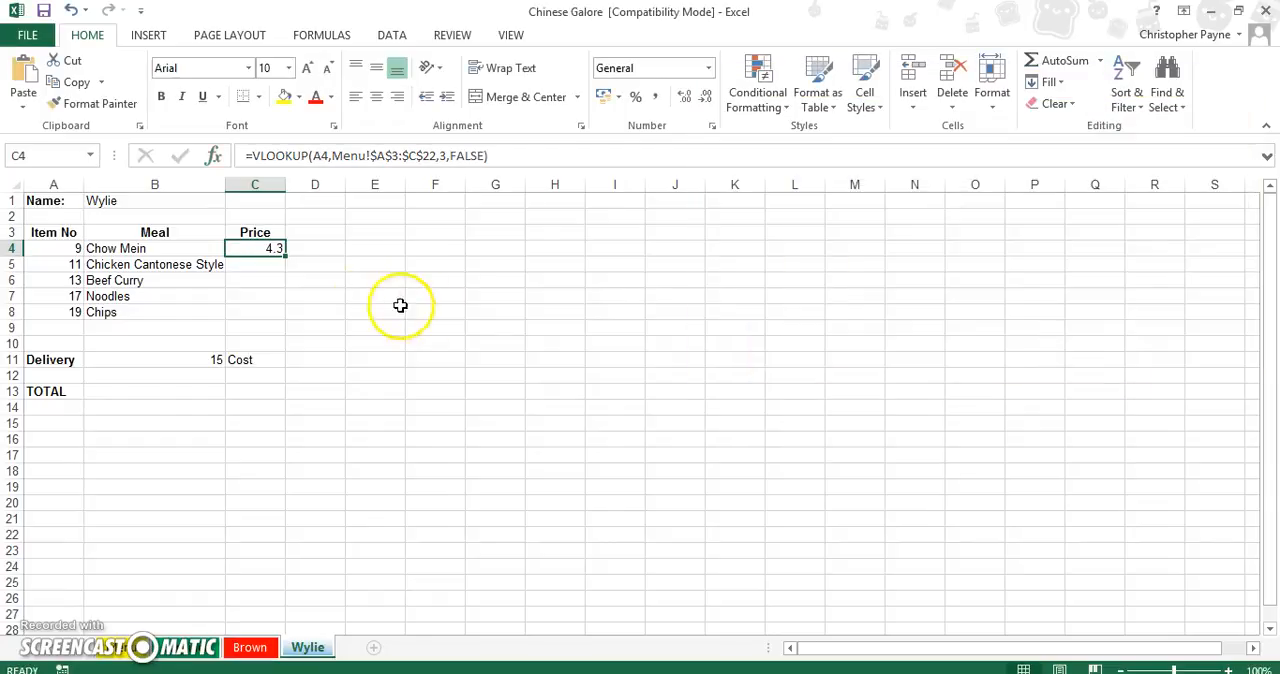
Fill the last customer's price formula from C4 down to C8 and format the prices as Currency.
{"action": "left_click_drag", "start_coordinate": [285, 256], "coordinate": [285, 318]}
{"action": "left_click", "coordinate": [708, 67]}
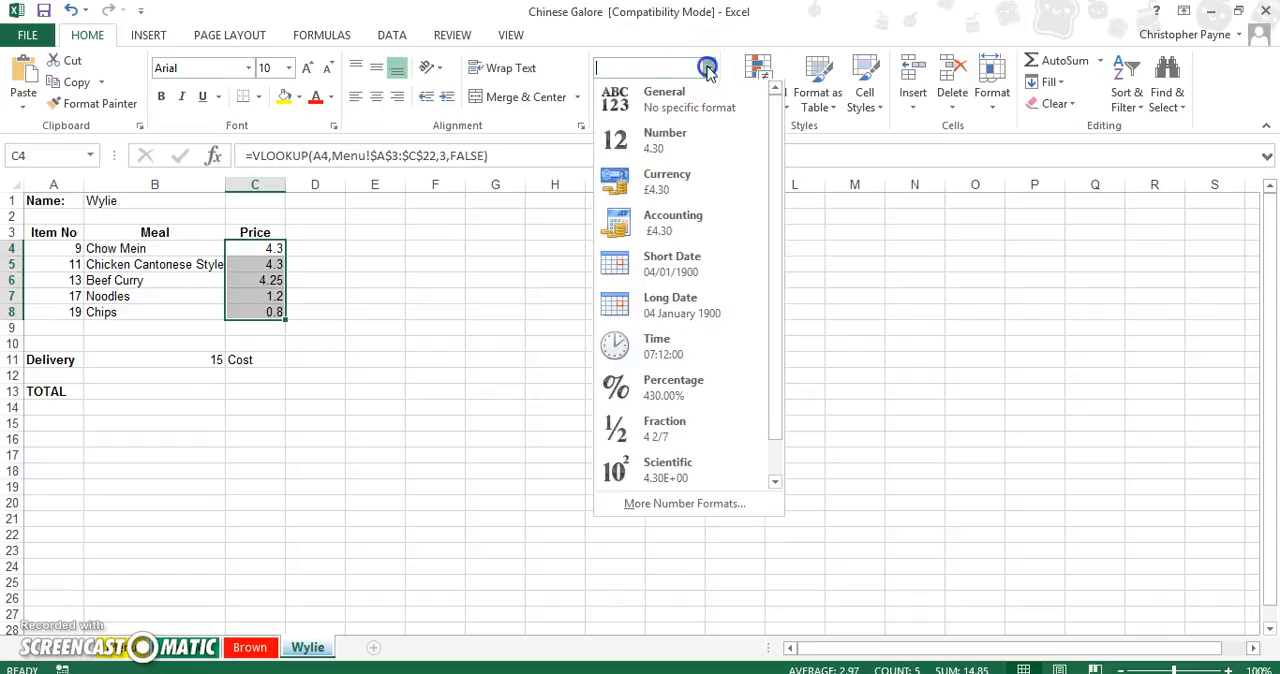
{"action": "left_click", "coordinate": [664, 180]}
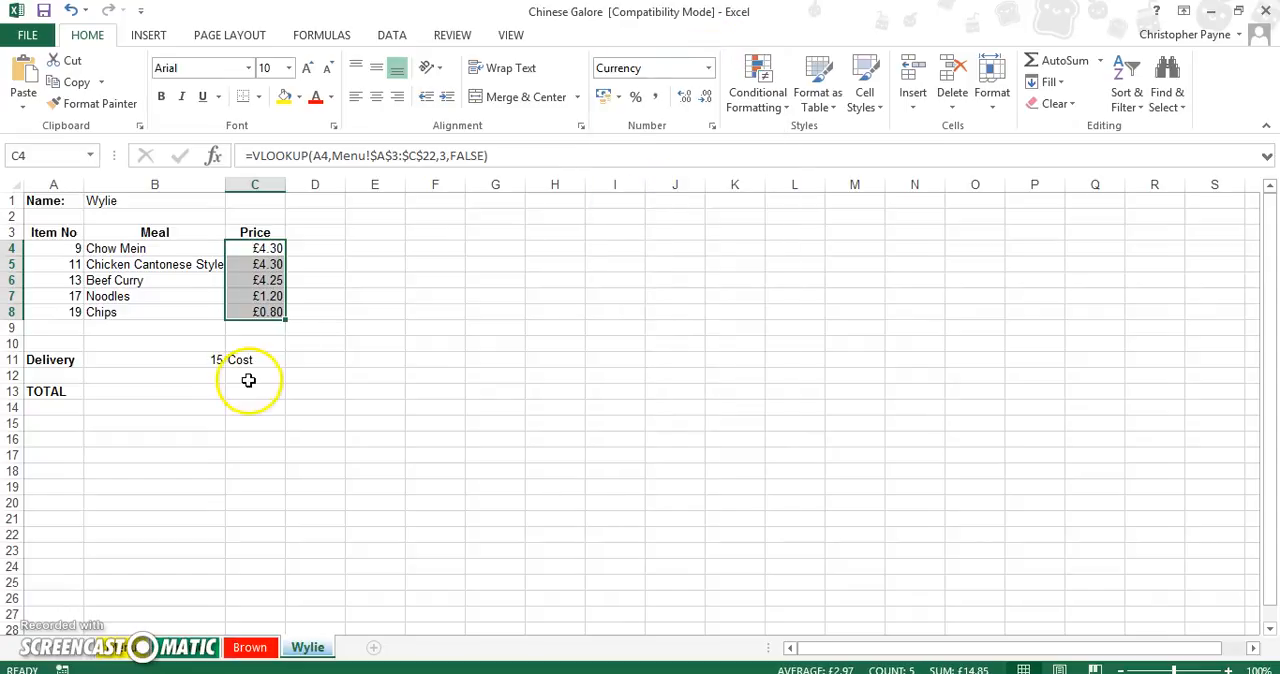
Start an HLOOKUP in delivery cost cell D11 of the last customer's sheet, with cell B11 as lookup value.
{"action": "left_click", "coordinate": [305, 361]}
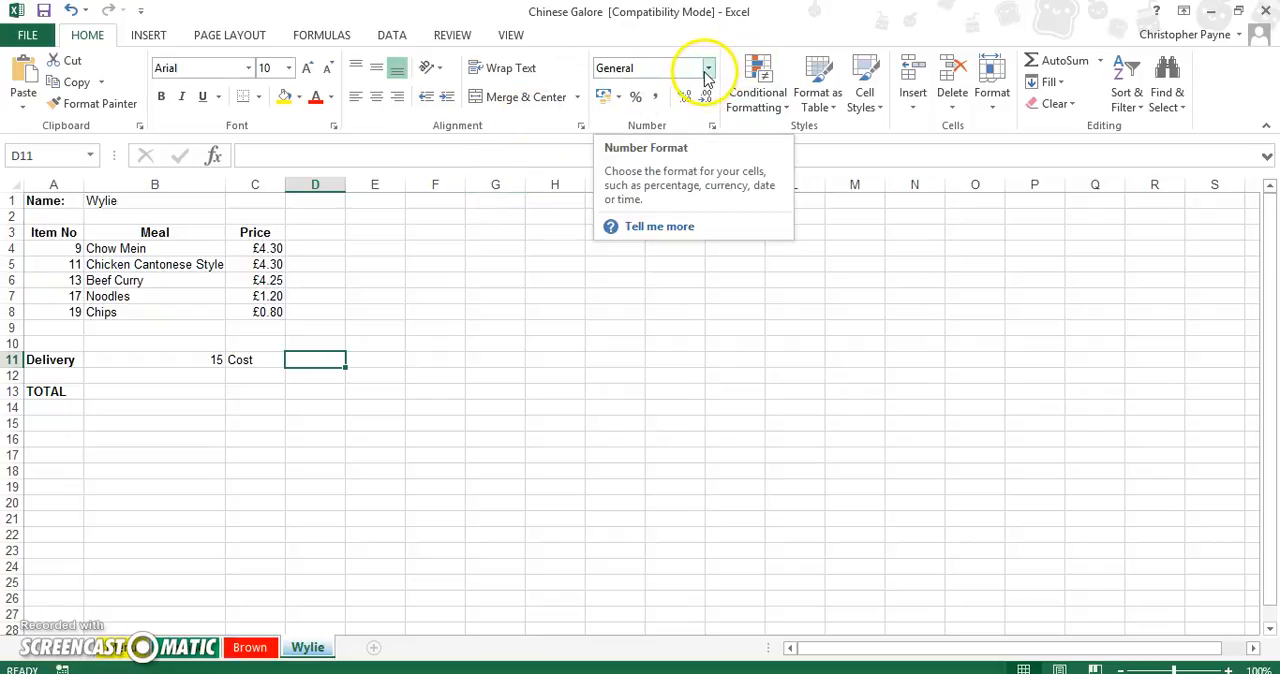
{"action": "left_click", "coordinate": [213, 160]}
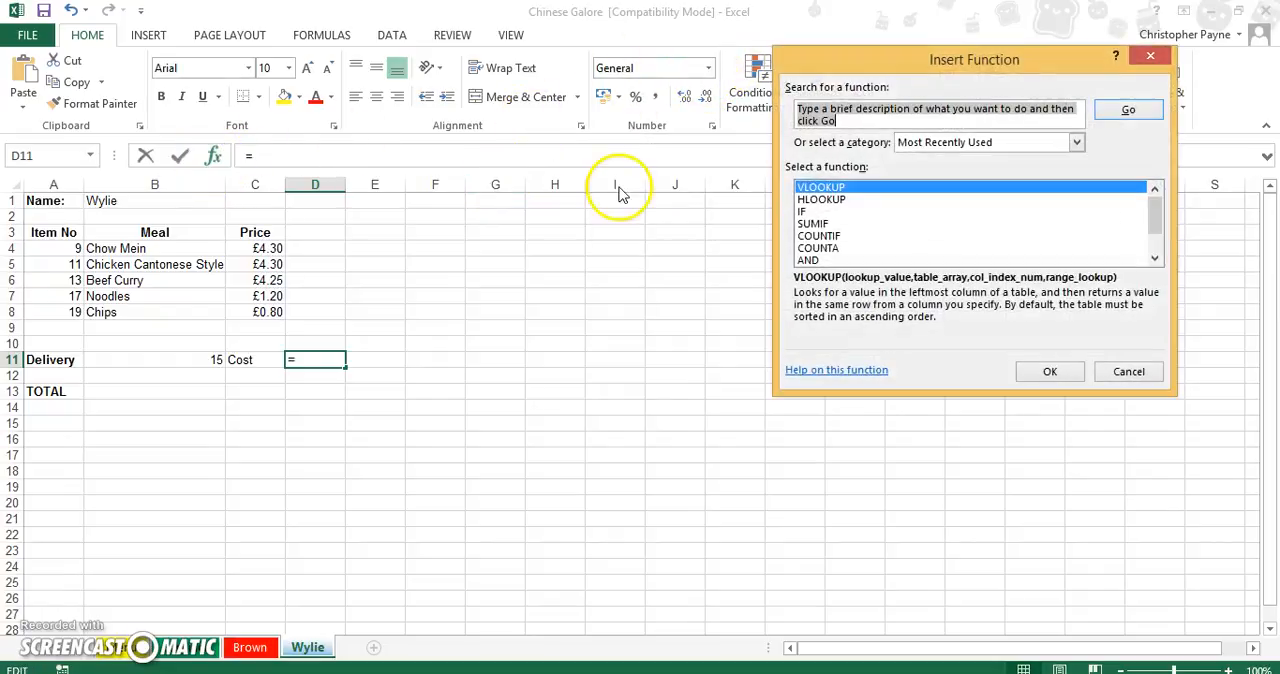
{"action": "left_click", "coordinate": [812, 200]}
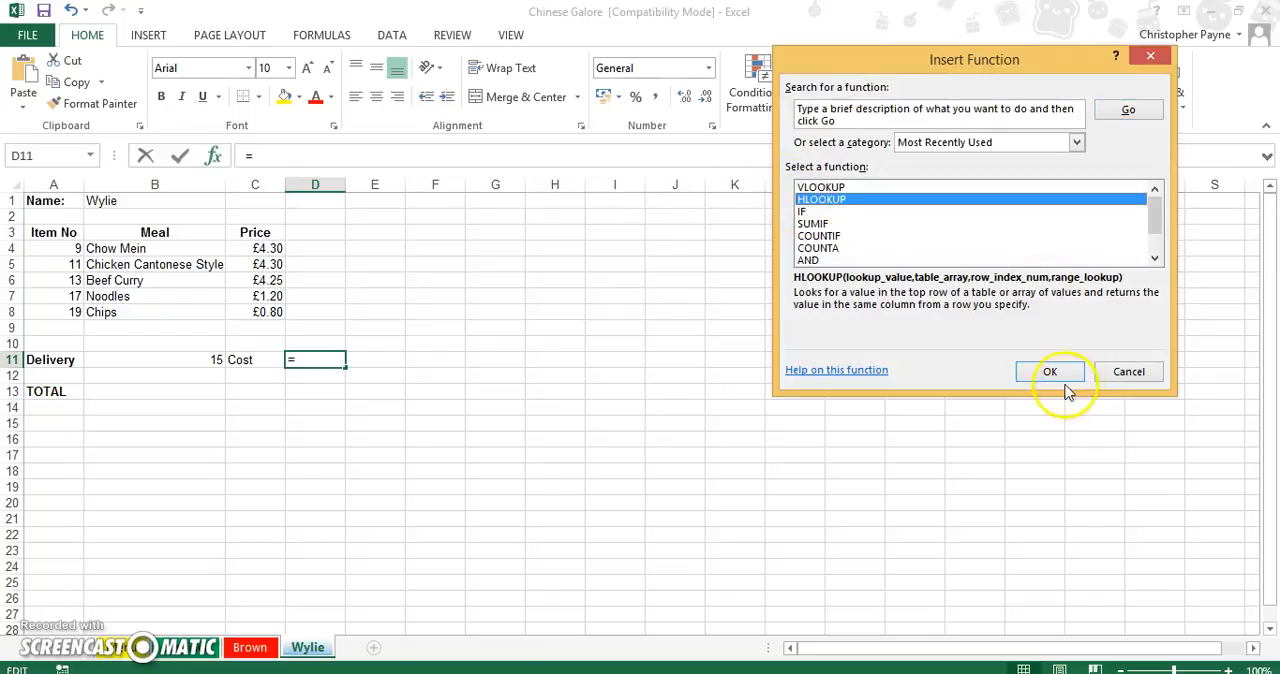
{"action": "left_click", "coordinate": [1050, 371]}
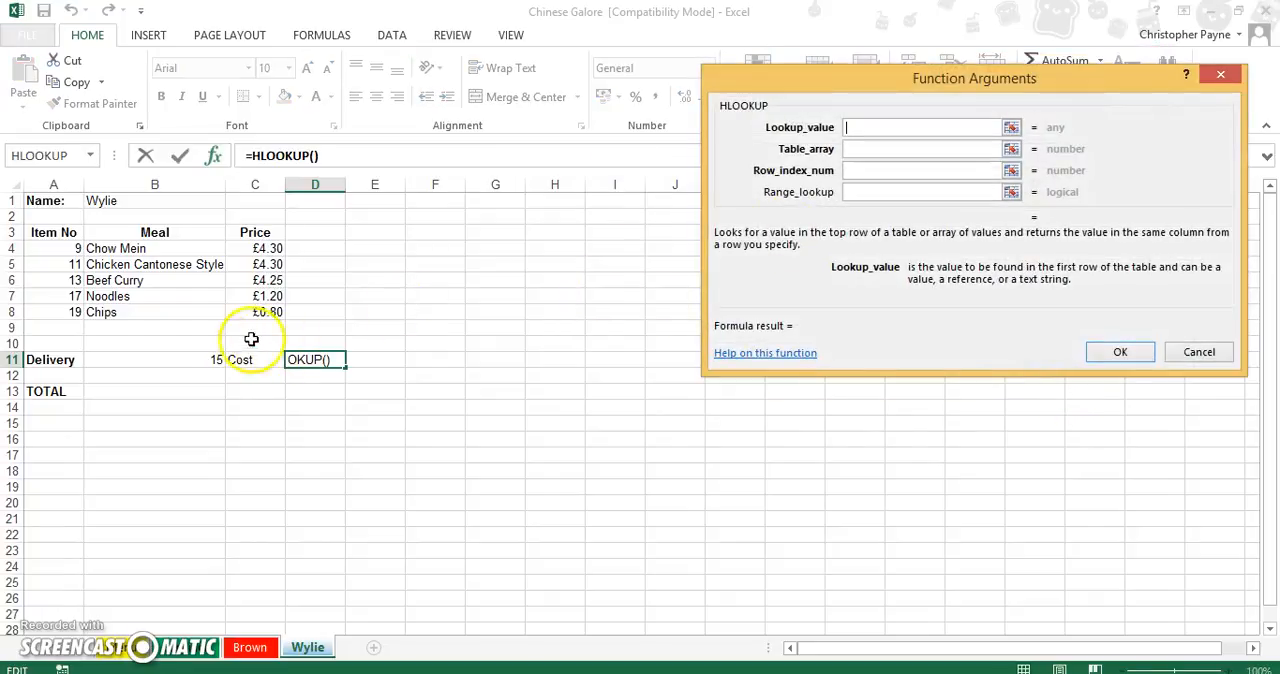
{"action": "left_click", "coordinate": [202, 359]}
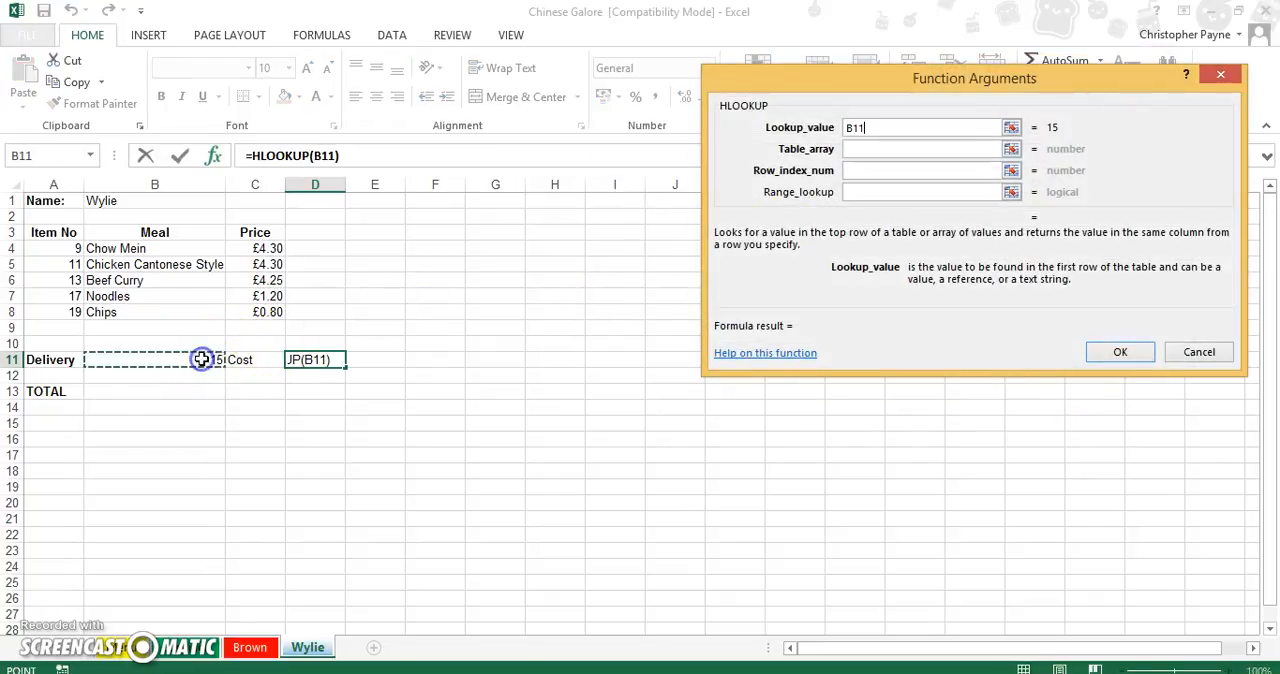
Set the last customer's delivery cost lookup table array to the absolute range Menu!$E$4:$G$5.
{"action": "left_click", "coordinate": [897, 147]}
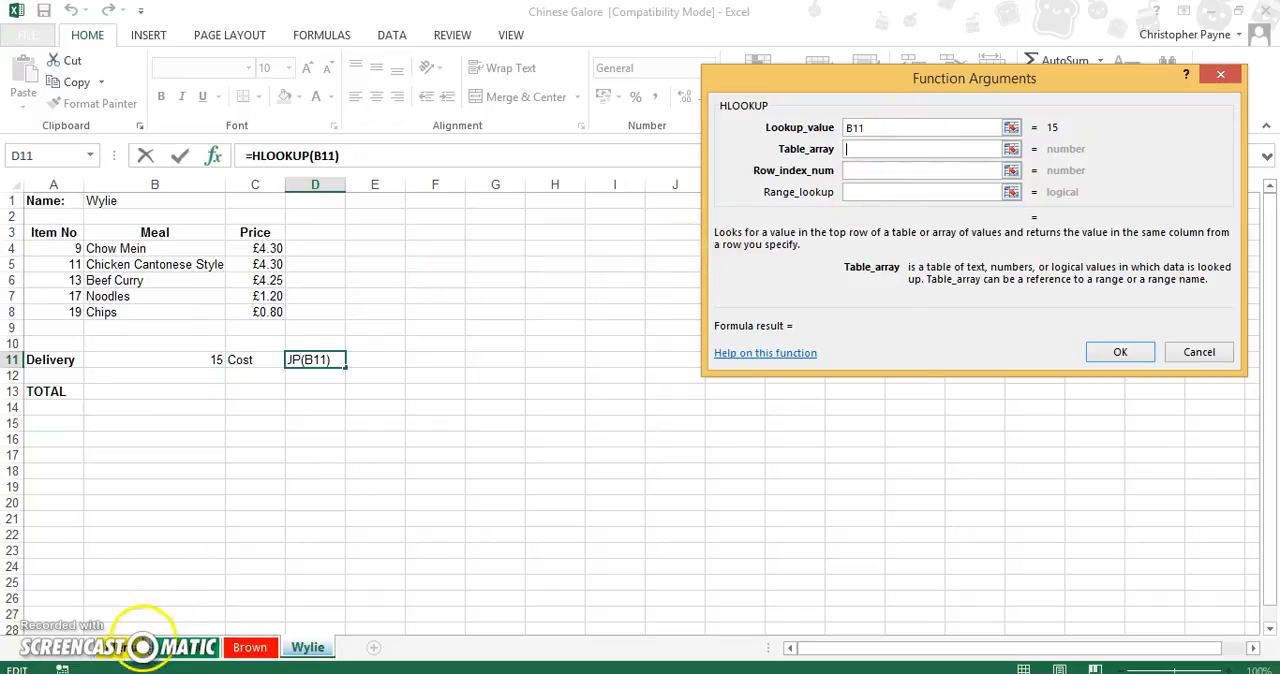
{"action": "left_click", "coordinate": [143, 647]}
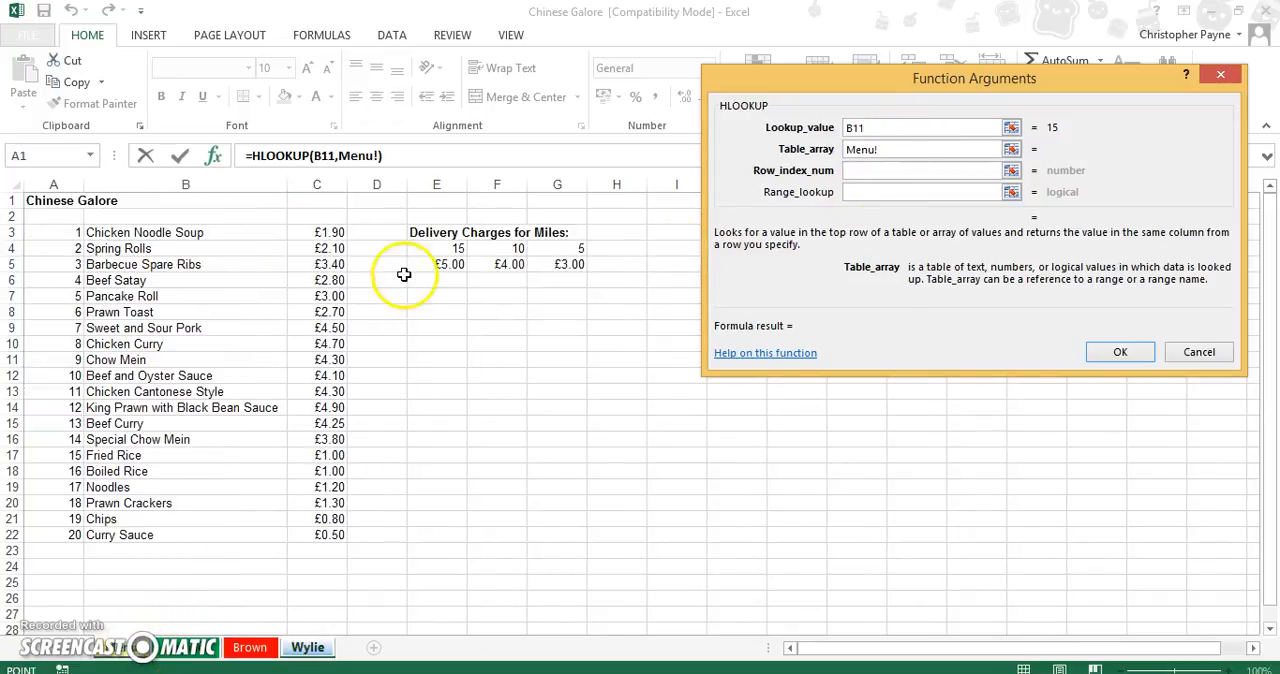
{"action": "left_click_drag", "start_coordinate": [439, 251], "coordinate": [566, 262]}
{"action": "left_click", "coordinate": [885, 150]}
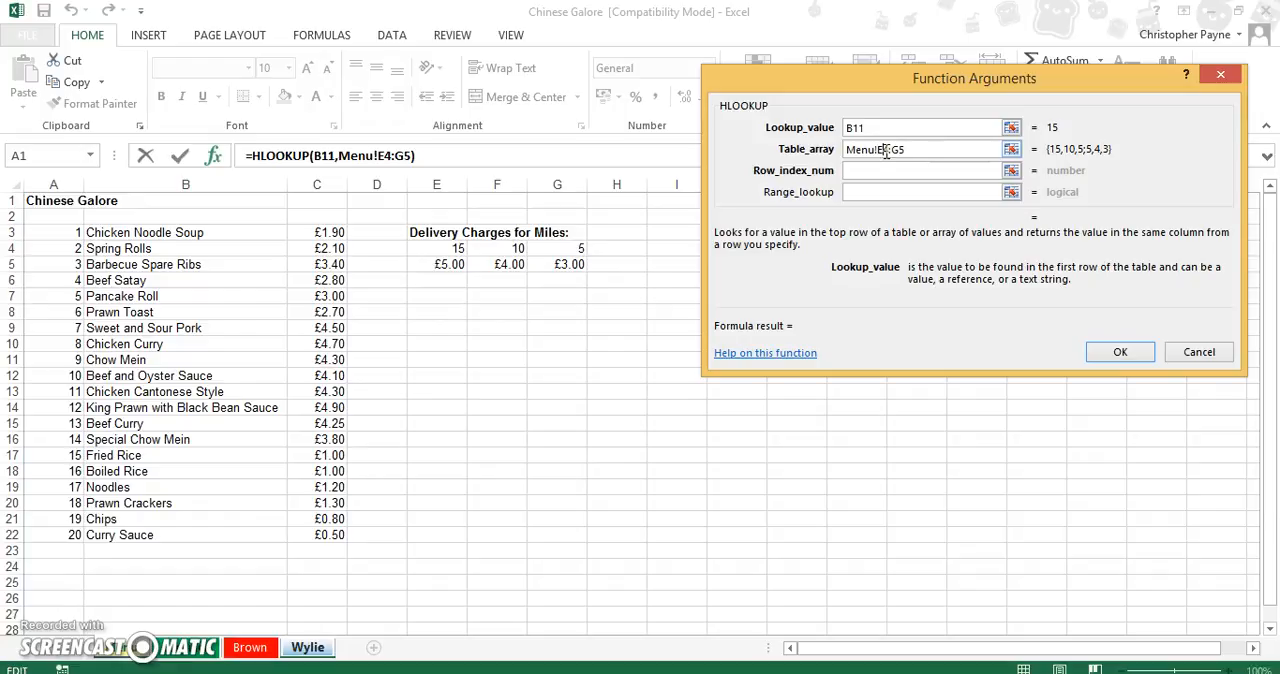
{"action": "key", "text": "F4"}
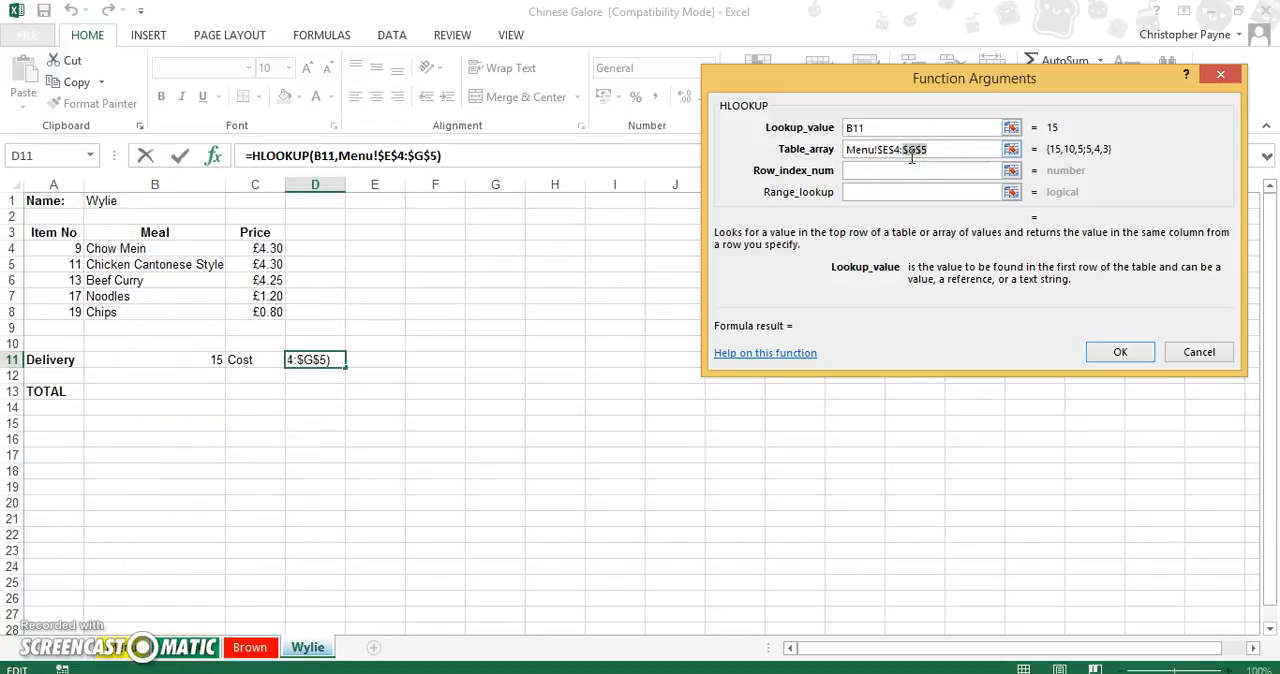
Complete the last customer's delivery cost HLOOKUP with row index 2 and range lookup false, and format D11 as Currency.
{"action": "left_click", "coordinate": [909, 170]}
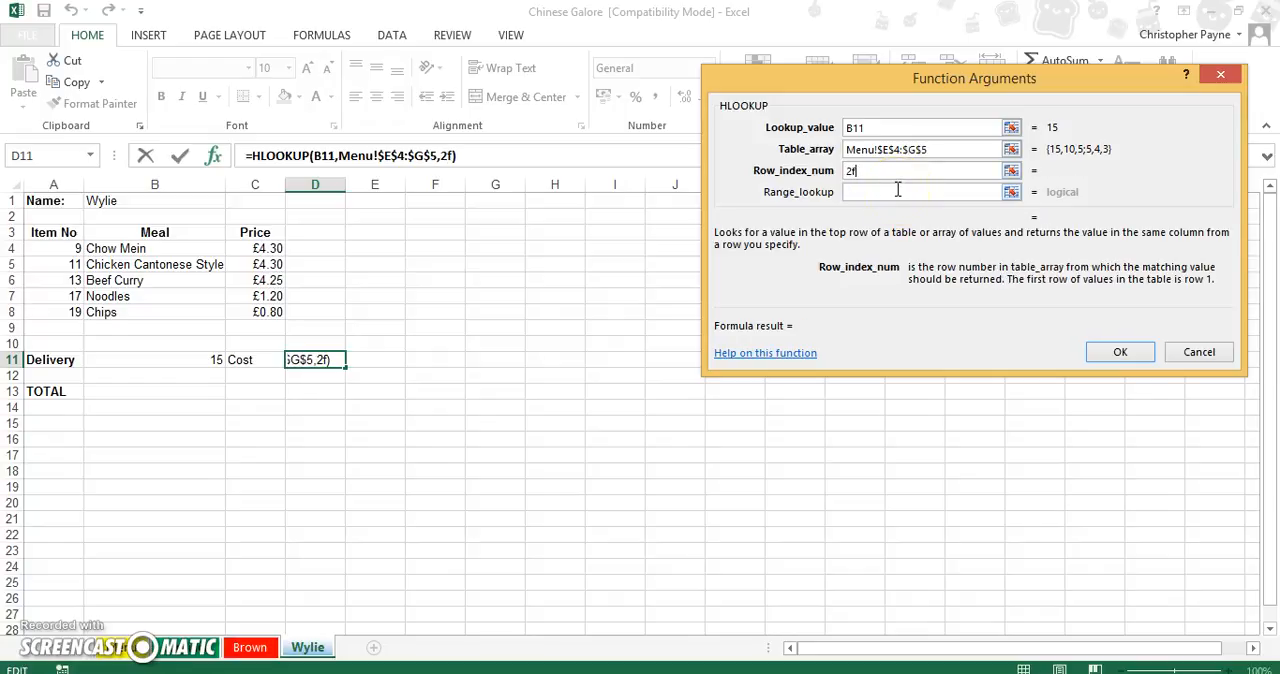
{"action": "type", "text": "2f"}
{"action": "key", "text": "BackSpace"}
{"action": "left_click", "coordinate": [898, 194]}
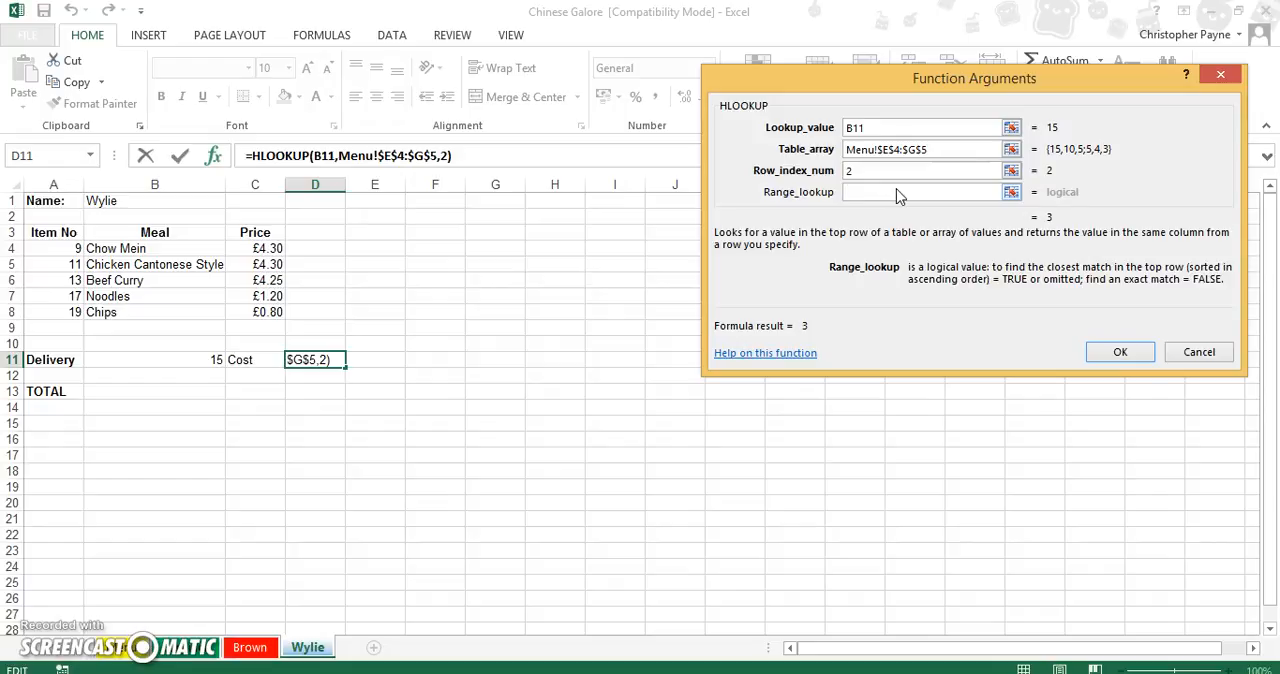
{"action": "type", "text": "false"}
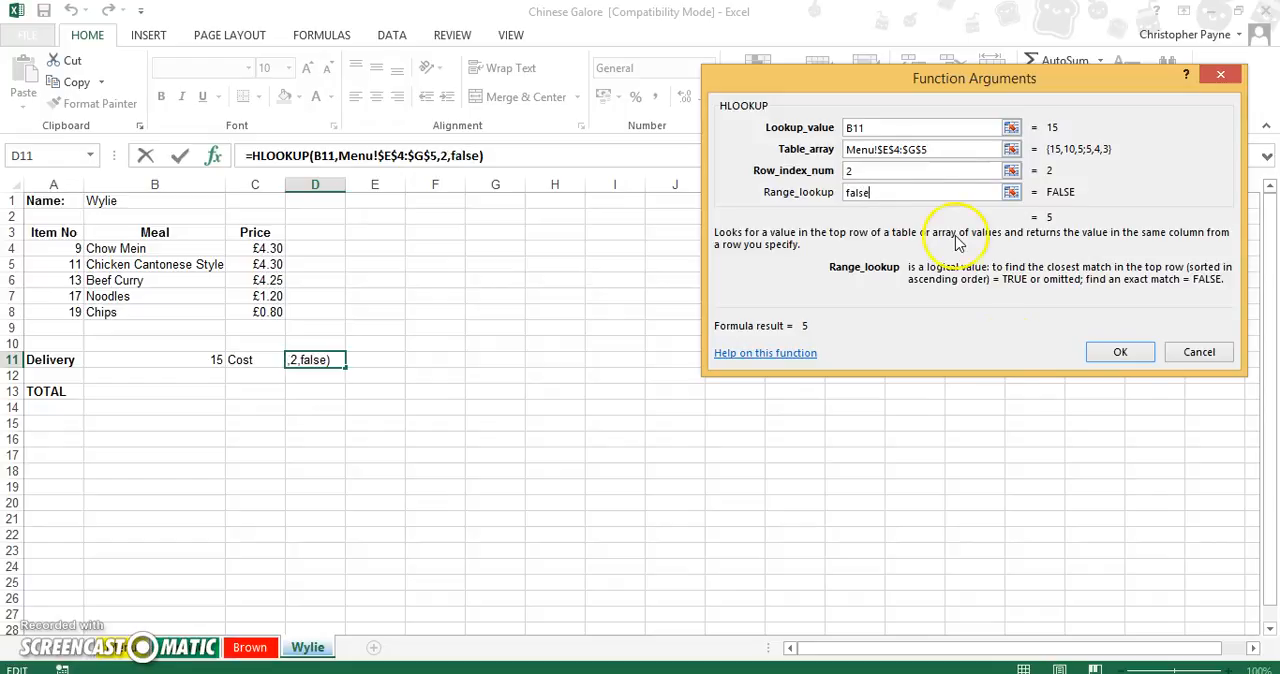
{"action": "left_click", "coordinate": [1112, 353]}
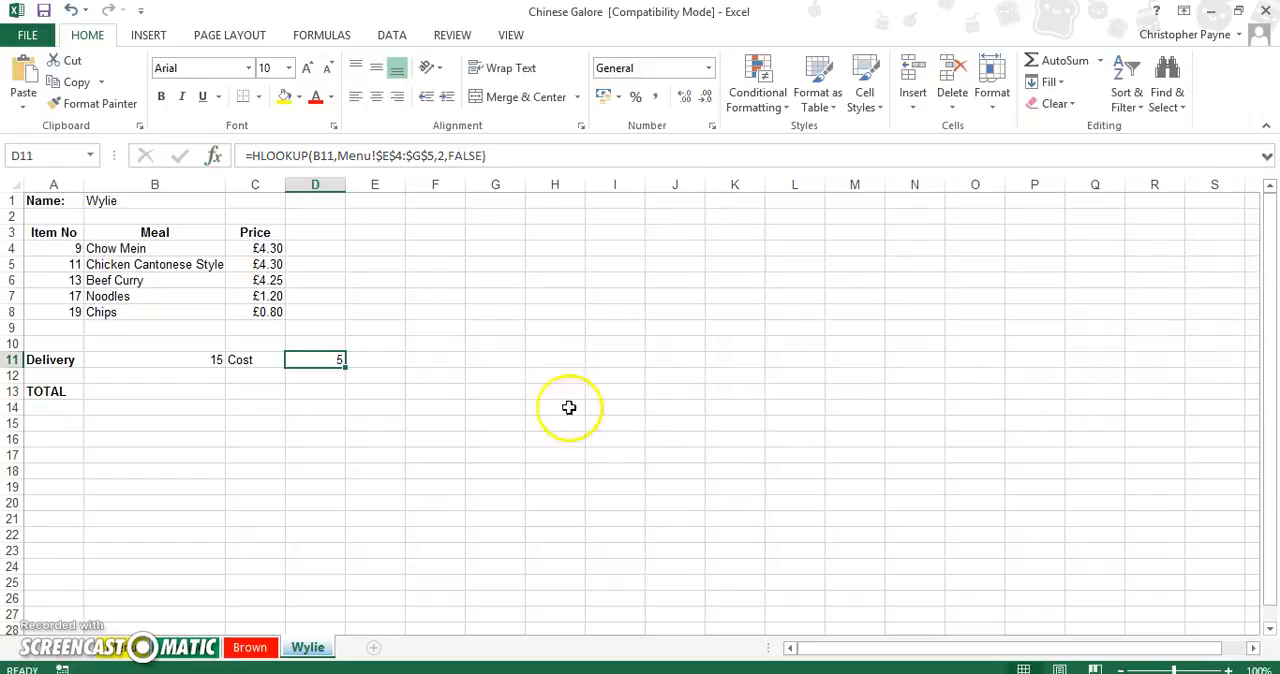
{"action": "left_click", "coordinate": [708, 67]}
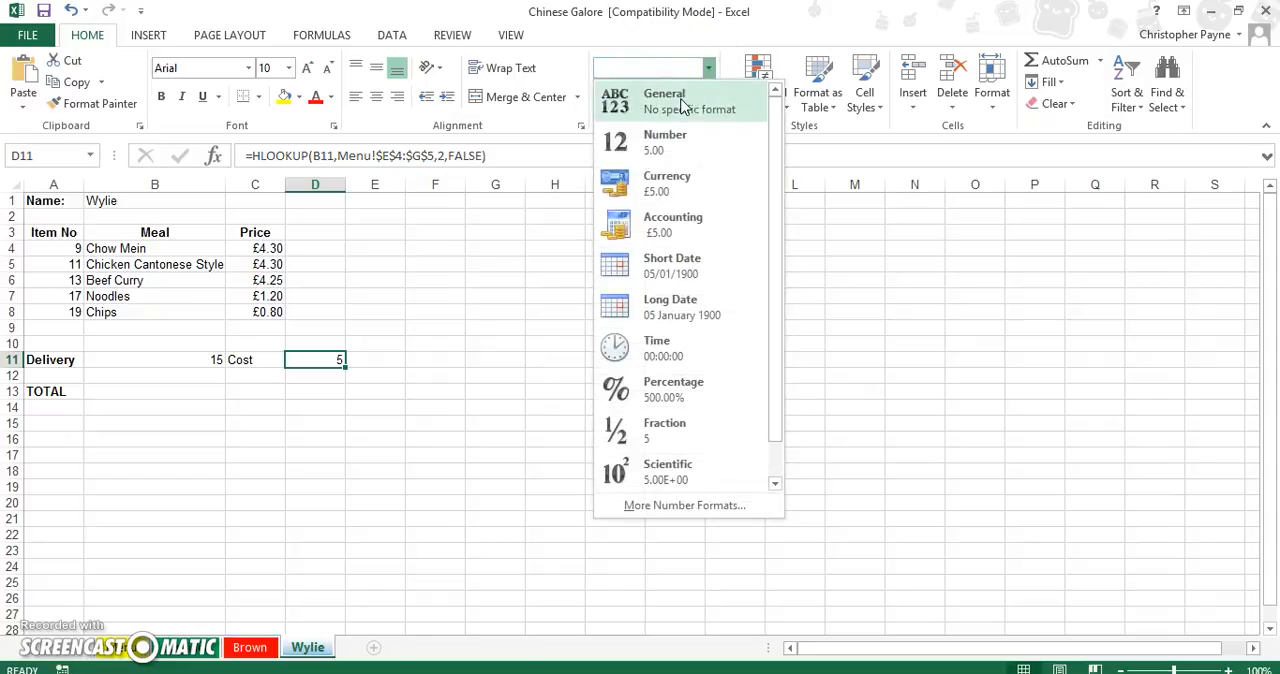
{"action": "left_click", "coordinate": [672, 183]}
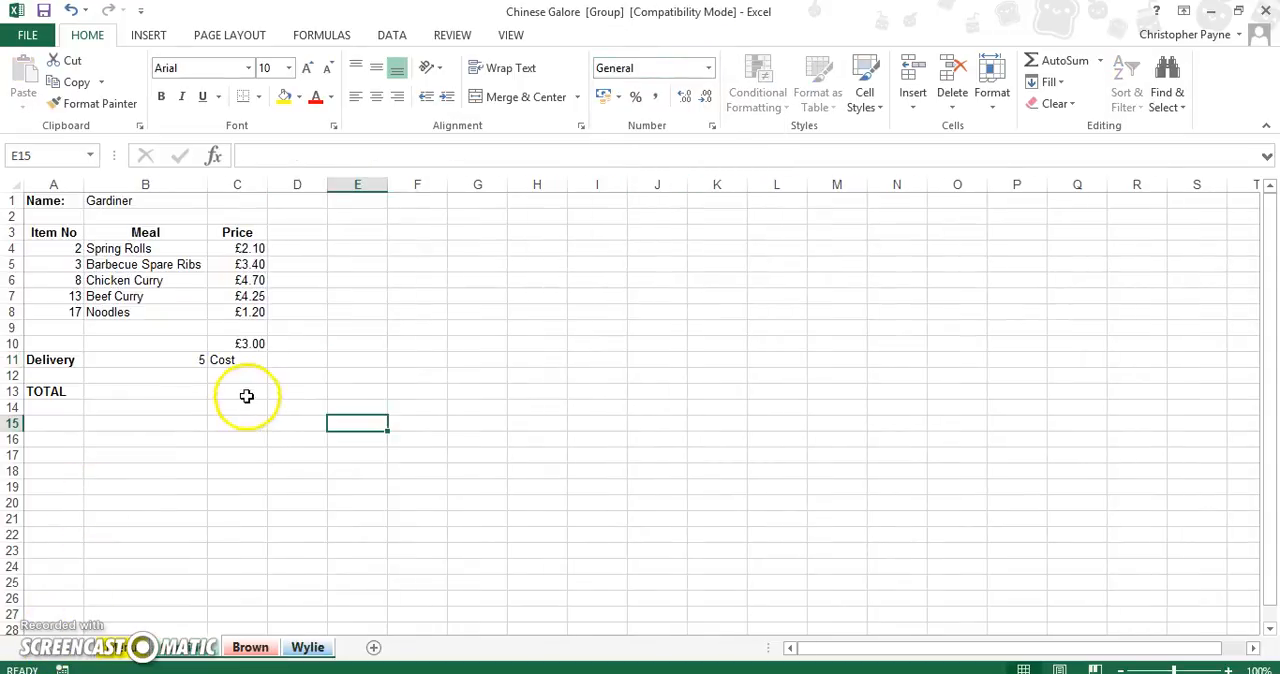
Select total cell C13 and group the three customer order sheets, leaving the Menu sheet out of the group.
{"action": "left_click", "coordinate": [246, 397]}
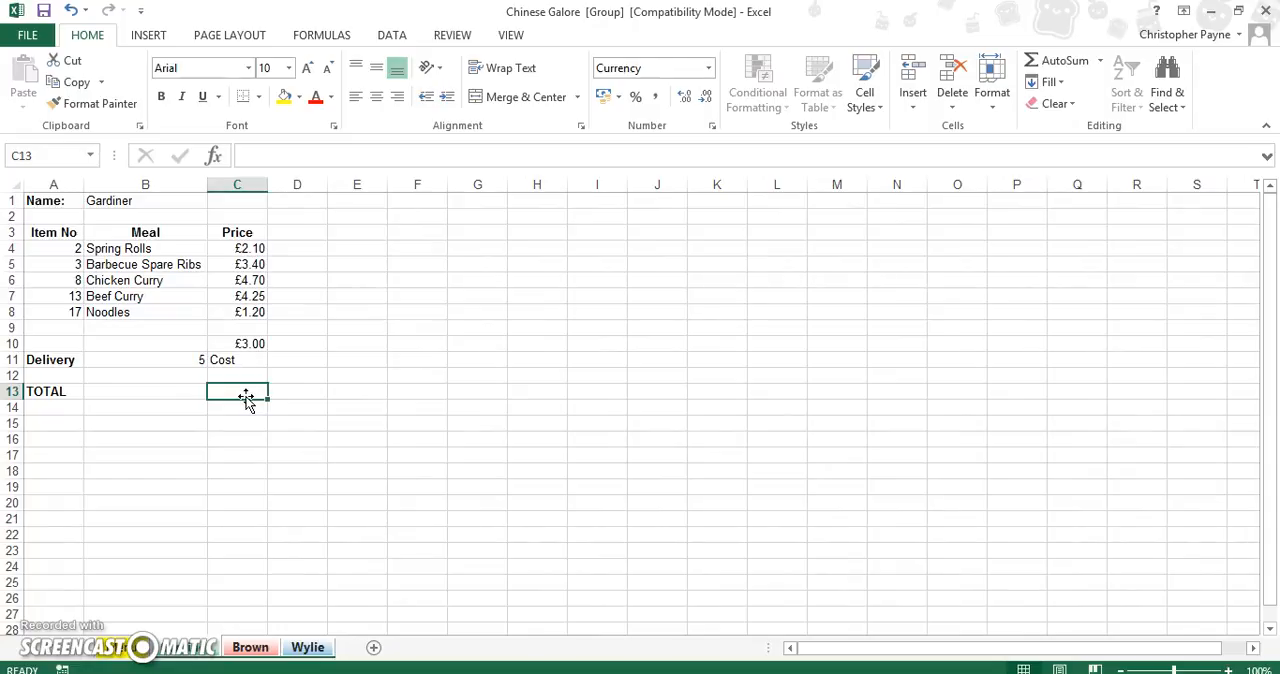
{"action": "left_click", "coordinate": [152, 657]}
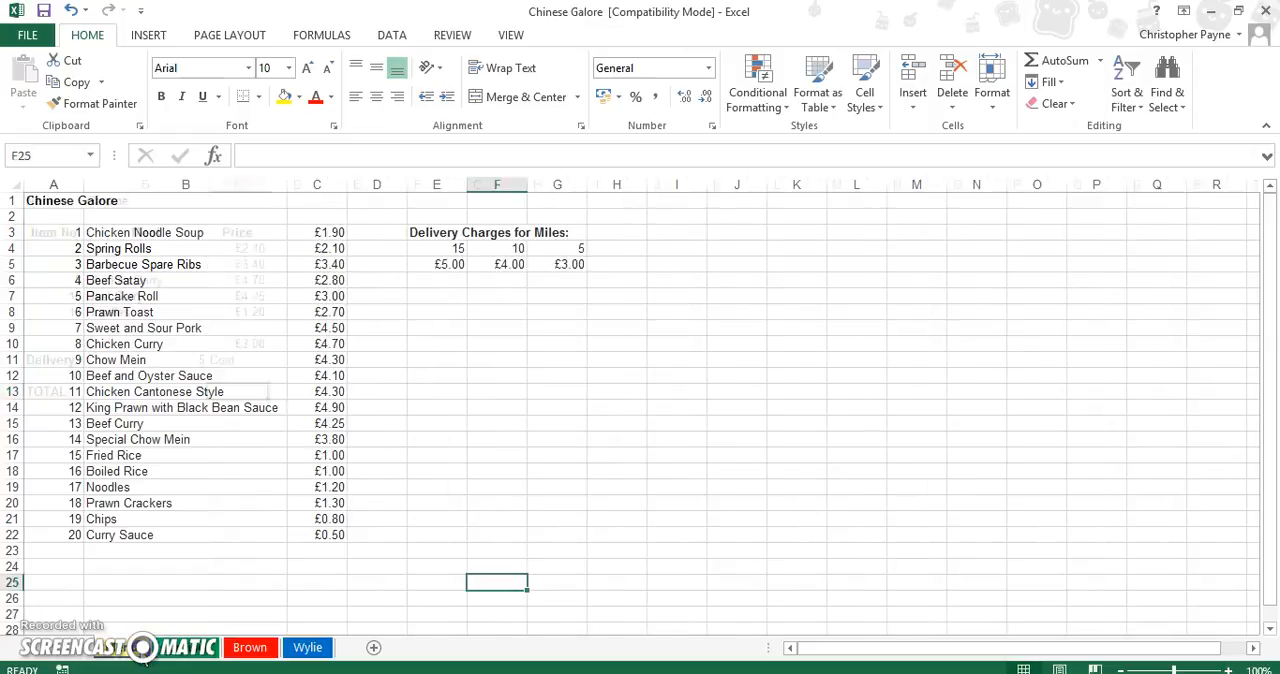
{"action": "left_click", "coordinate": [165, 657]}
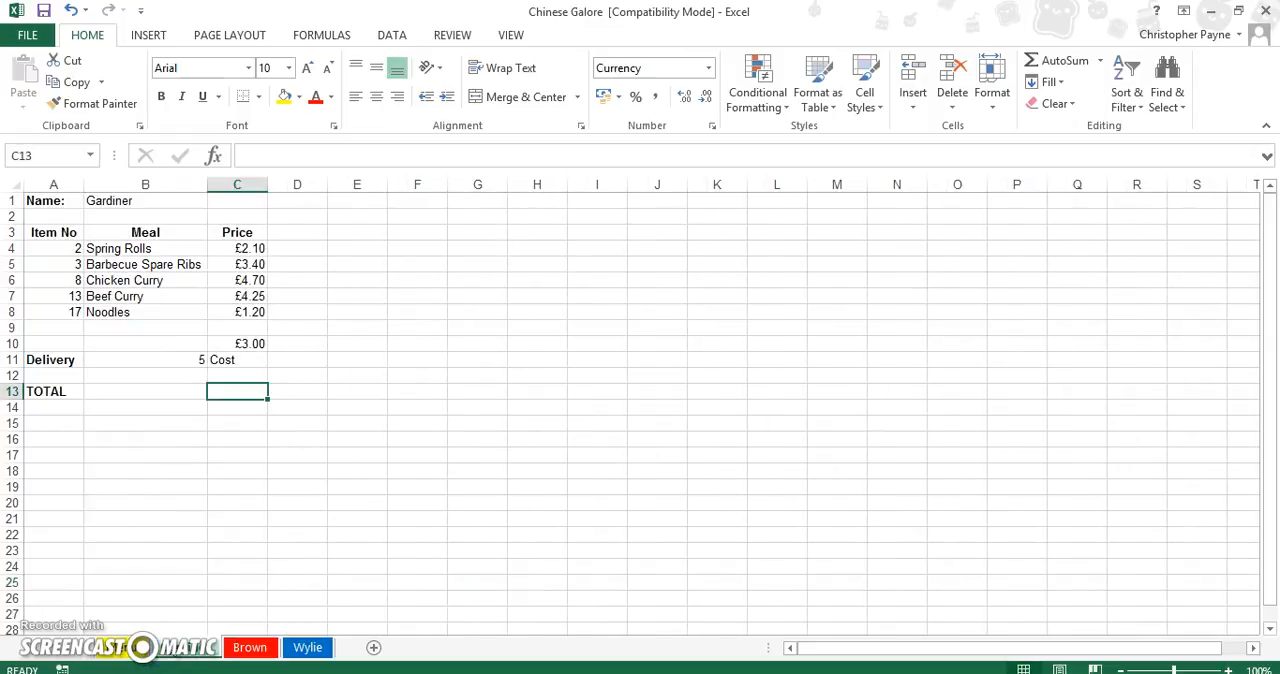
{"action": "left_click", "coordinate": [250, 647], "text": "shift"}
{"action": "left_click", "coordinate": [308, 647], "text": "shift"}
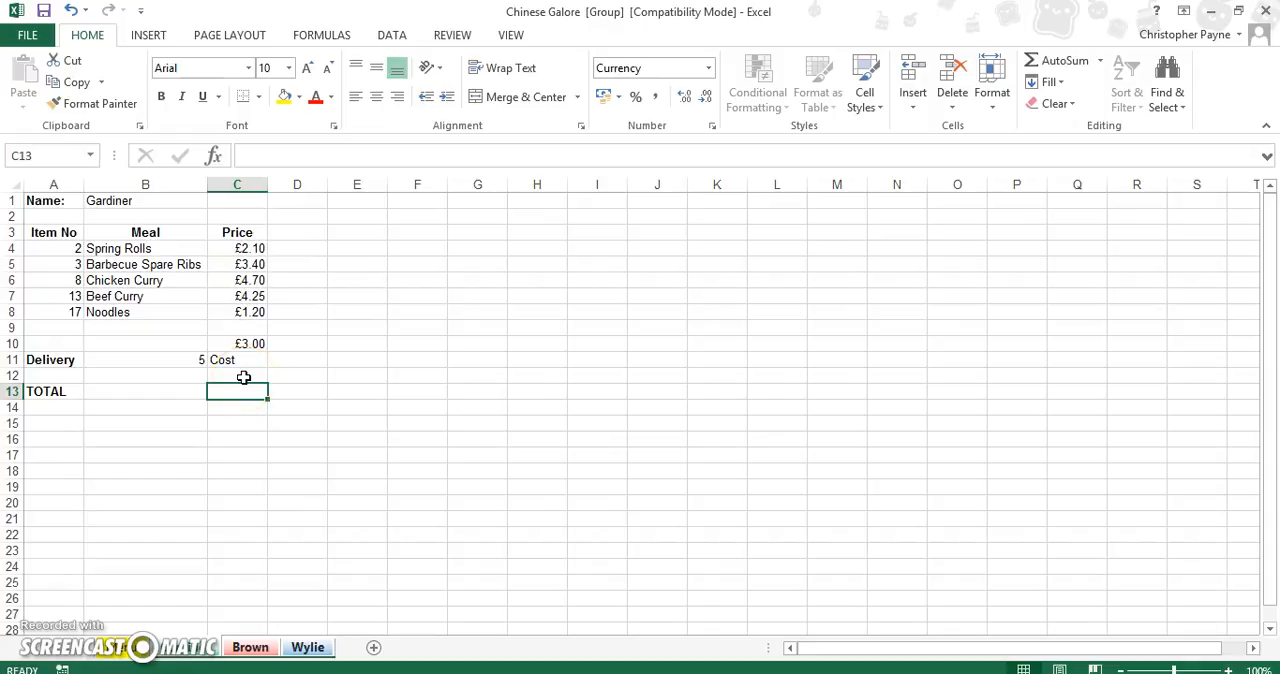
Enter the formula =SUM(C4:C10) in total cell C13 across the grouped customer sheets.
{"action": "type", "text": "=sum"}
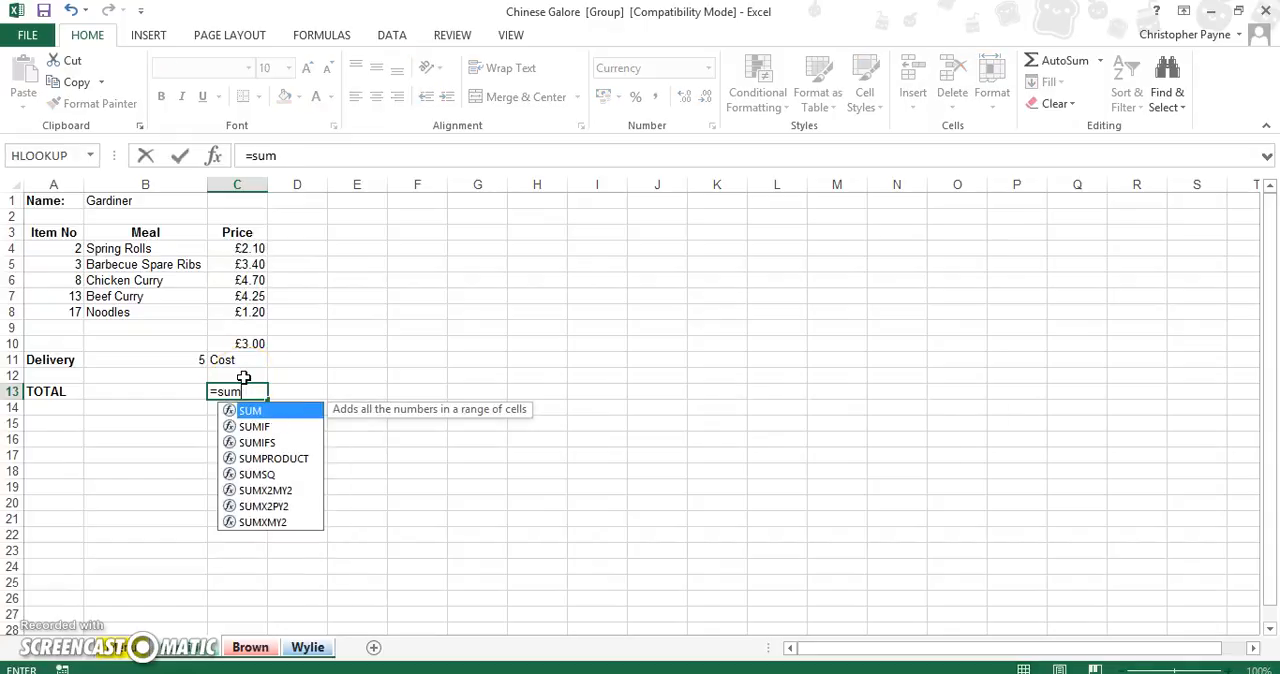
{"action": "type", "text": "("}
{"action": "left_click_drag", "start_coordinate": [240, 248], "coordinate": [241, 341]}
{"action": "type", "text": ")"}
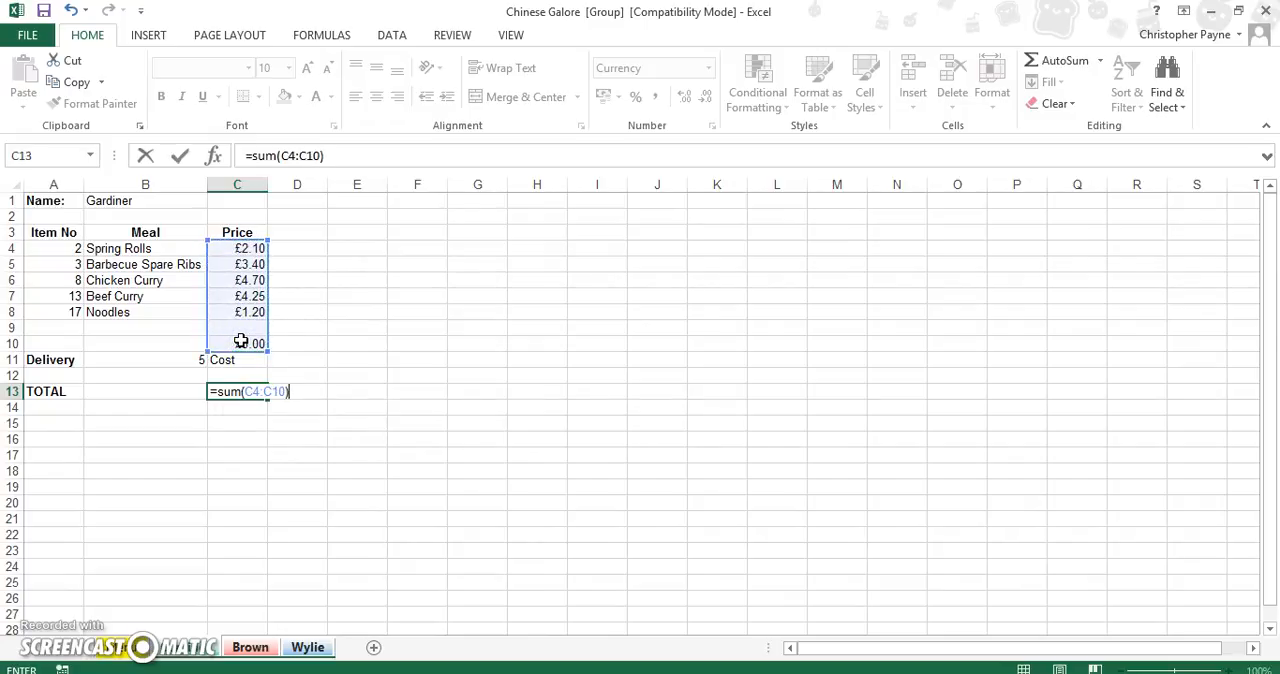
{"action": "key", "text": "Return"}
Show formulas instead of values on the last customer's sheet and widen column C to fit the full price and delivery lookups.
{"action": "left_click", "coordinate": [251, 647]}
{"action": "left_click", "coordinate": [307, 647]}
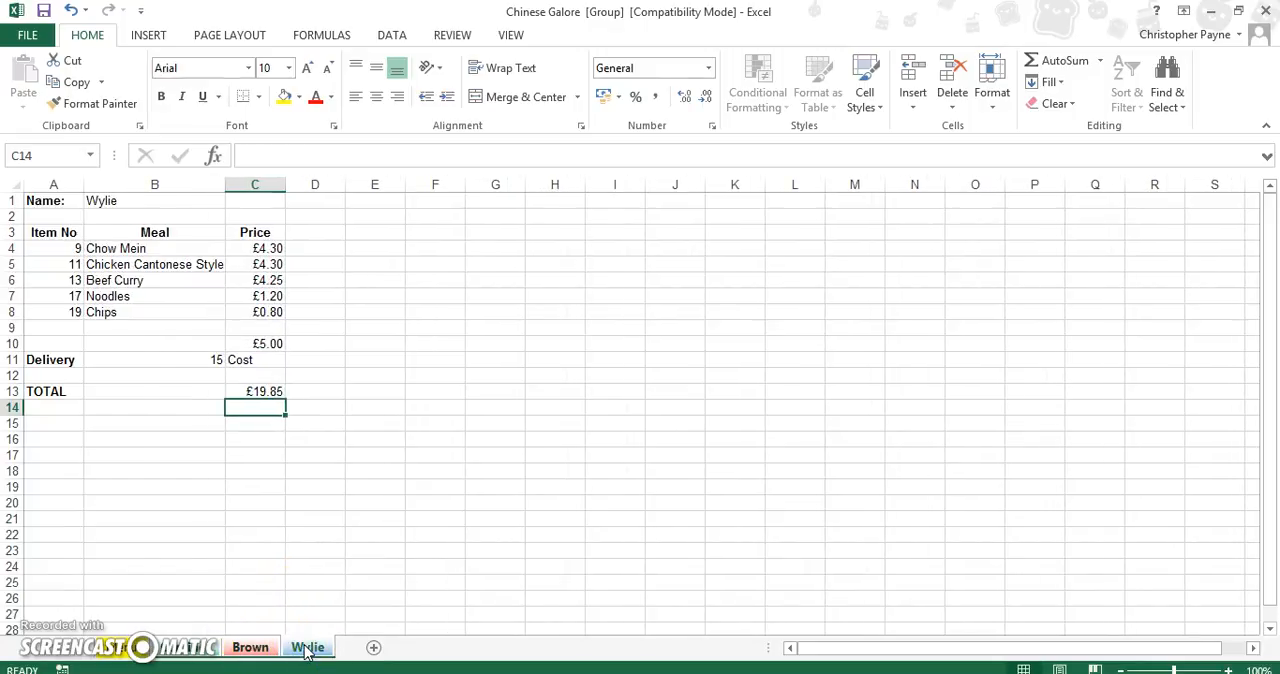
{"action": "key", "text": "ctrl+grave"}
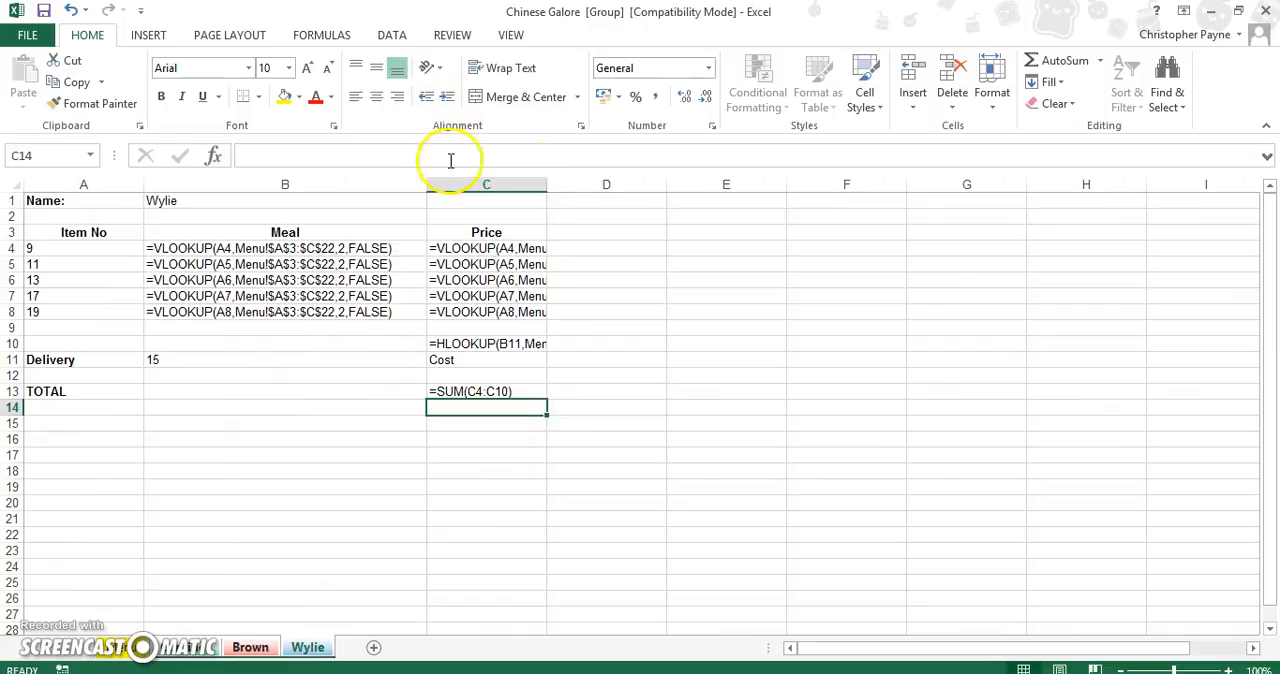
{"action": "left_click_drag", "start_coordinate": [548, 184], "coordinate": [723, 178]}
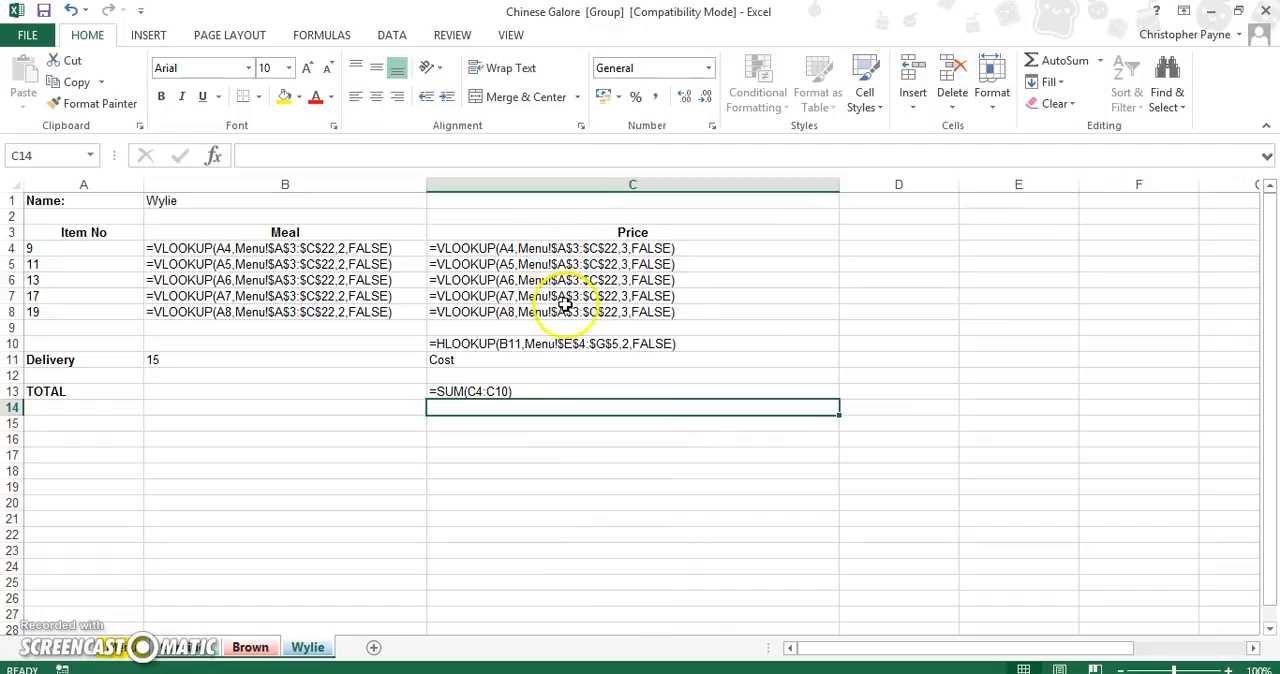